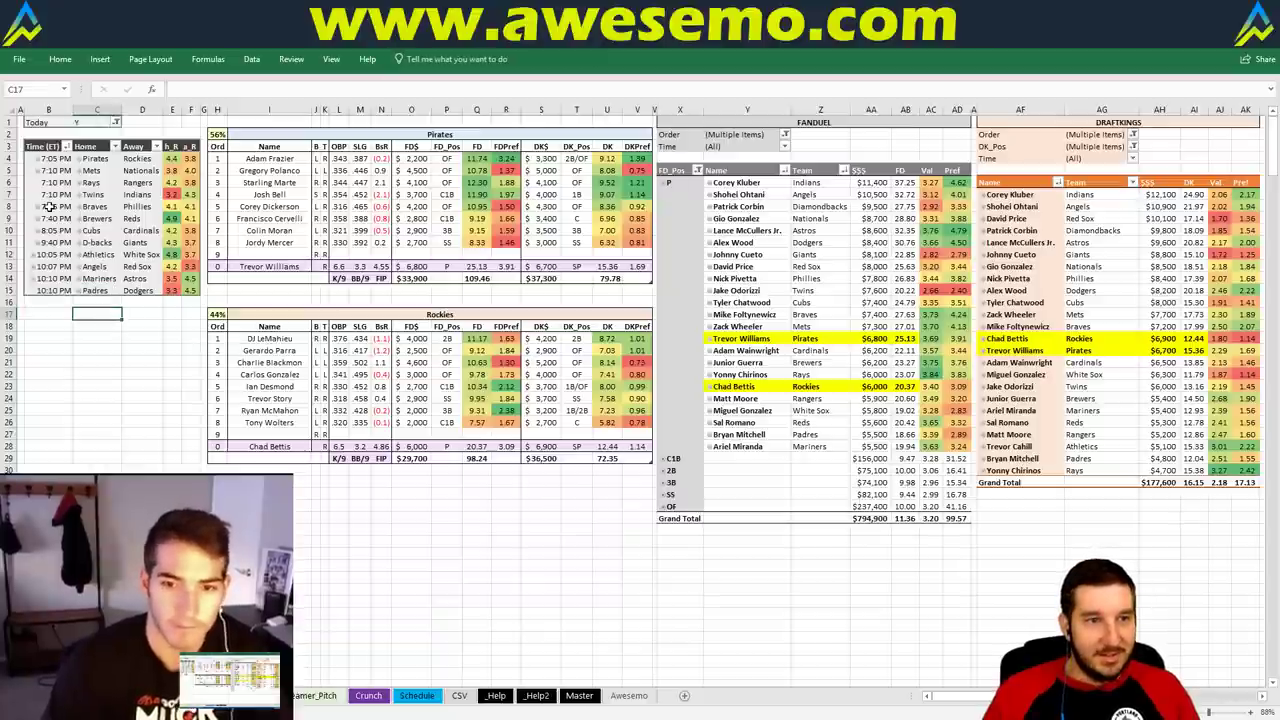
{"action": "left_click", "coordinate": [134, 313]}
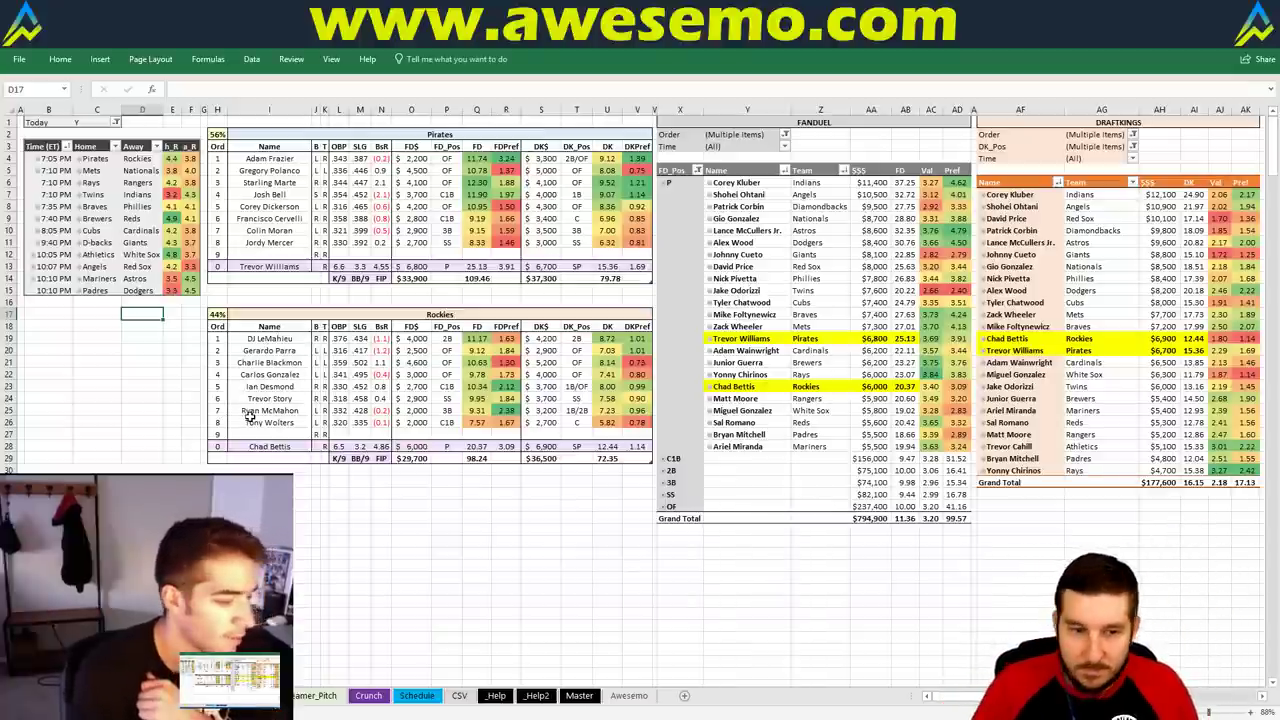
{"action": "mouse_move", "coordinate": [335, 718]}
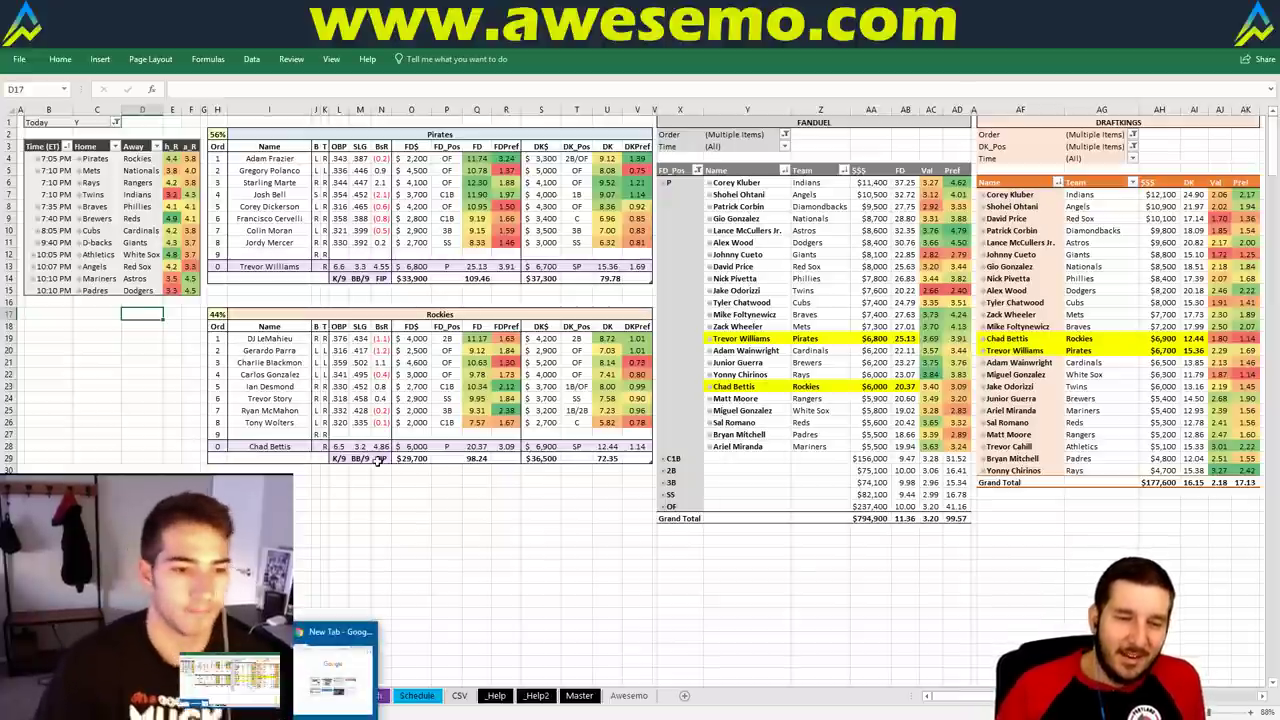
{"action": "left_click", "coordinate": [450, 540]}
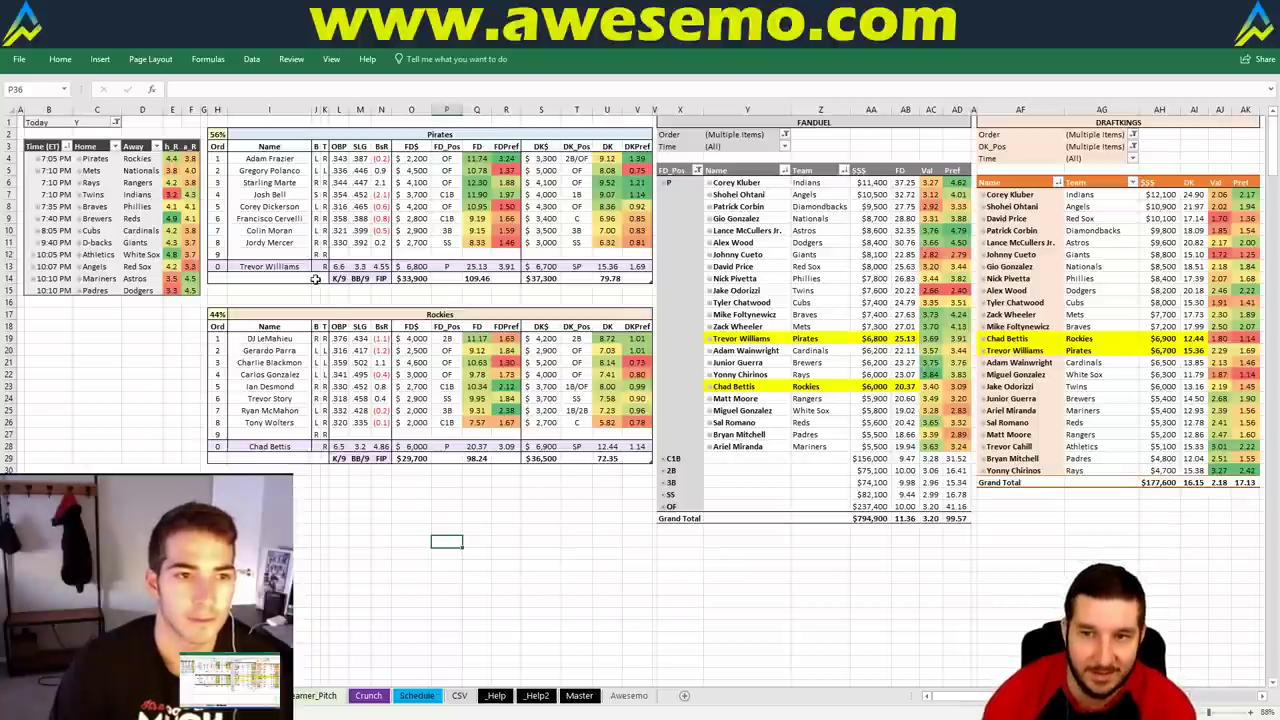
Set the team in cell I2 of the upper lineup table to Mets to load their matchup
{"action": "left_click", "coordinate": [375, 135]}
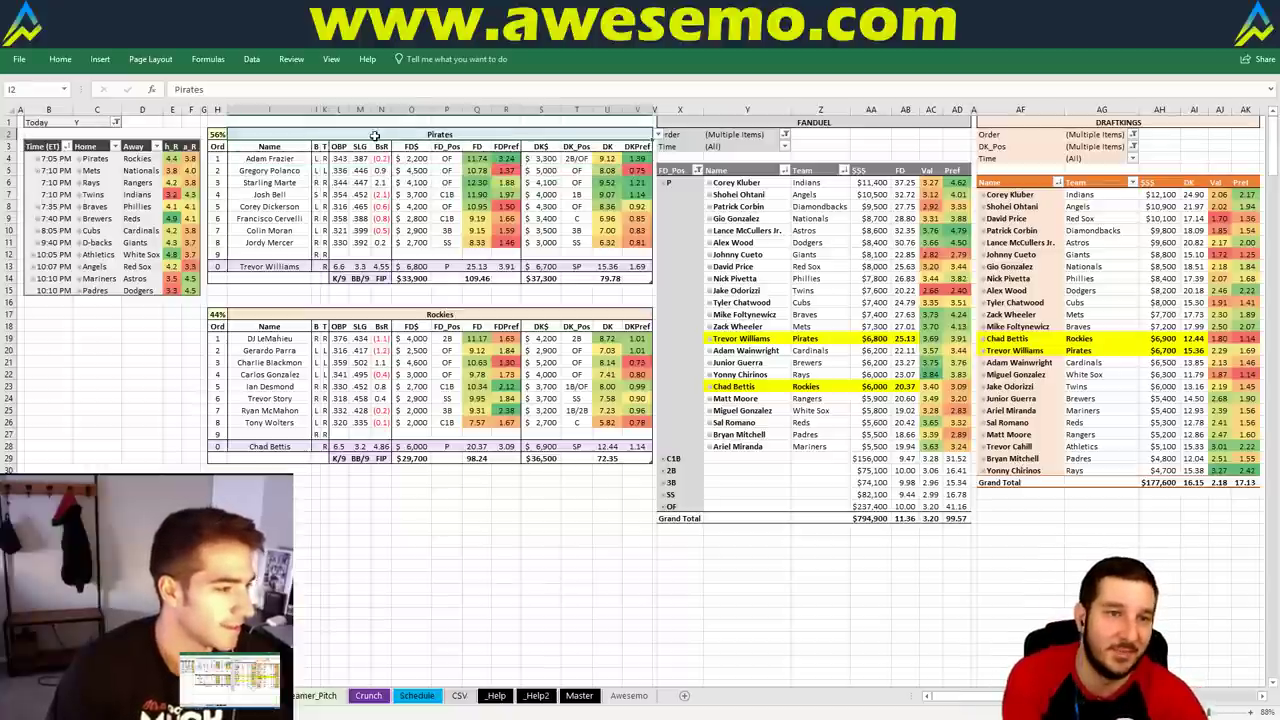
{"action": "type", "text": "Mets"}
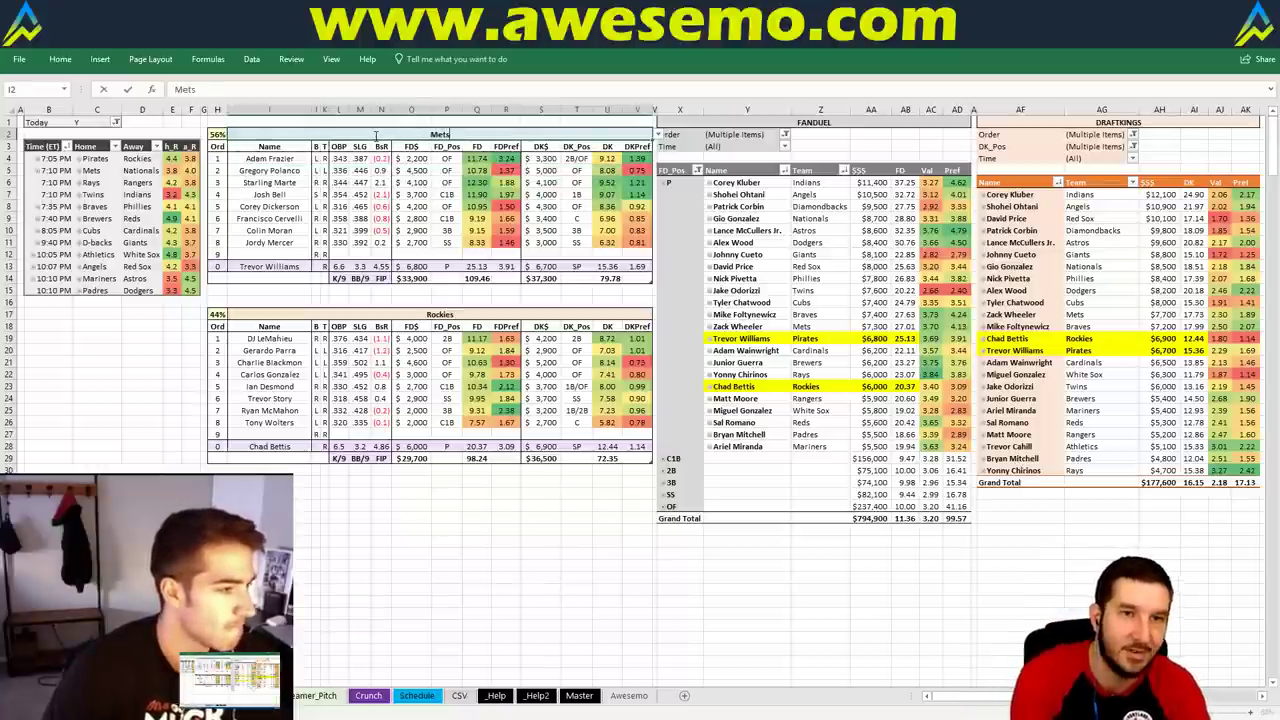
{"action": "key", "text": "Return"}
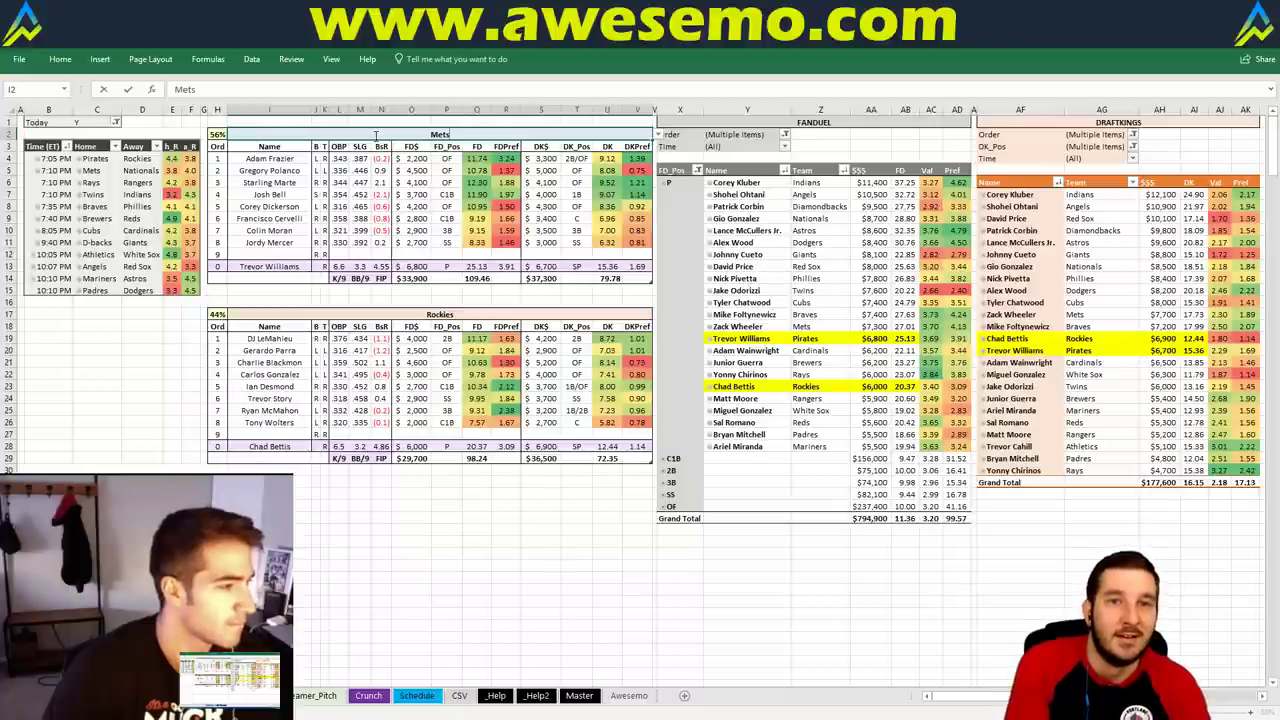
{"action": "key", "text": "Return"}
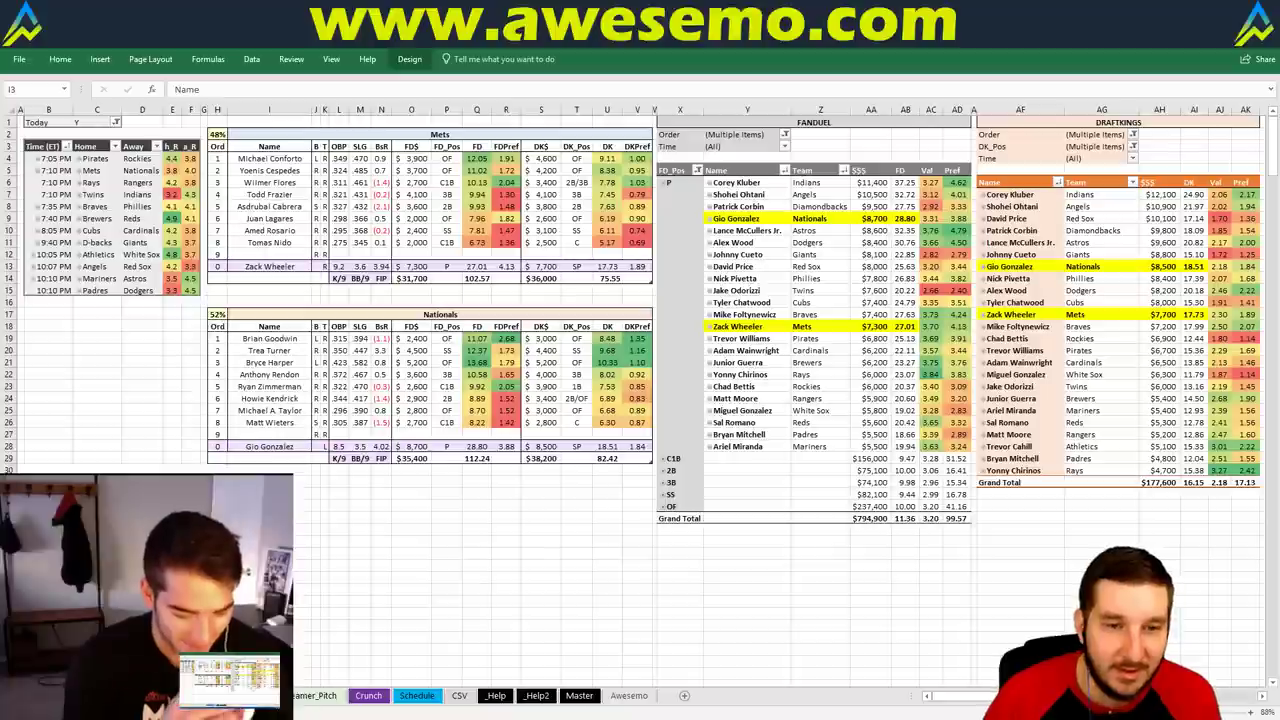
{"action": "left_click", "coordinate": [477, 494]}
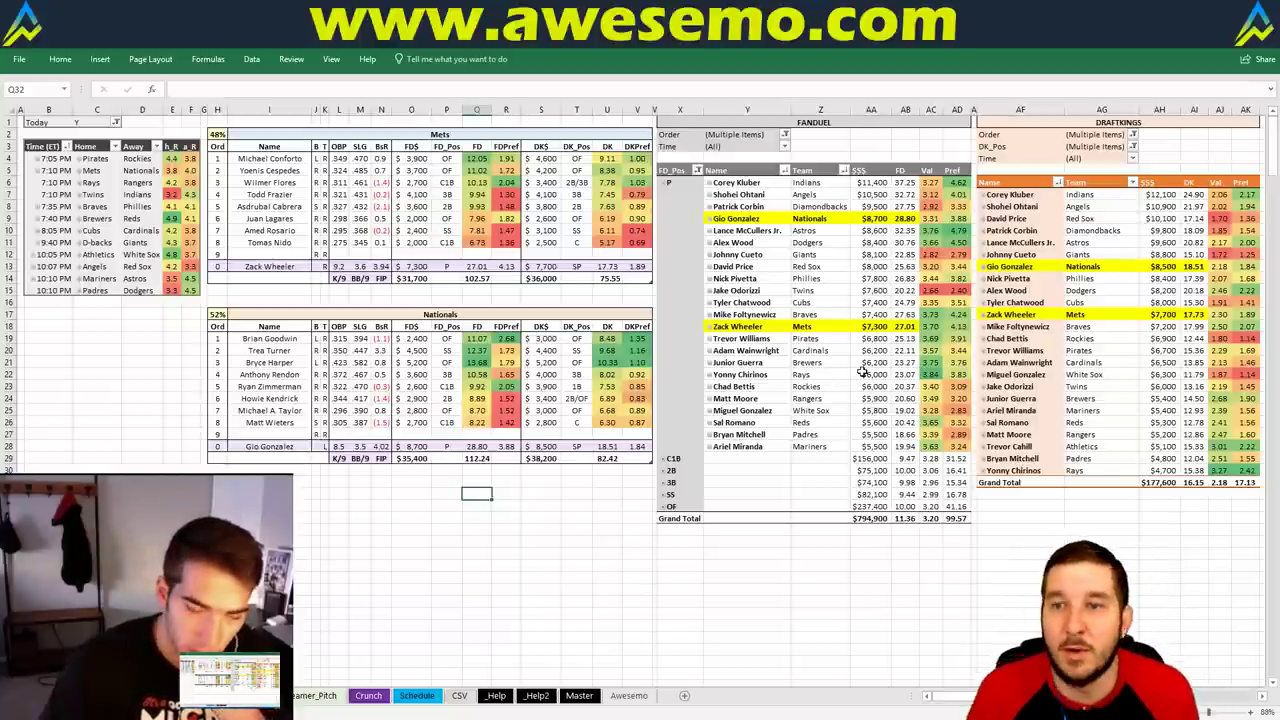
{"action": "left_click", "coordinate": [366, 565]}
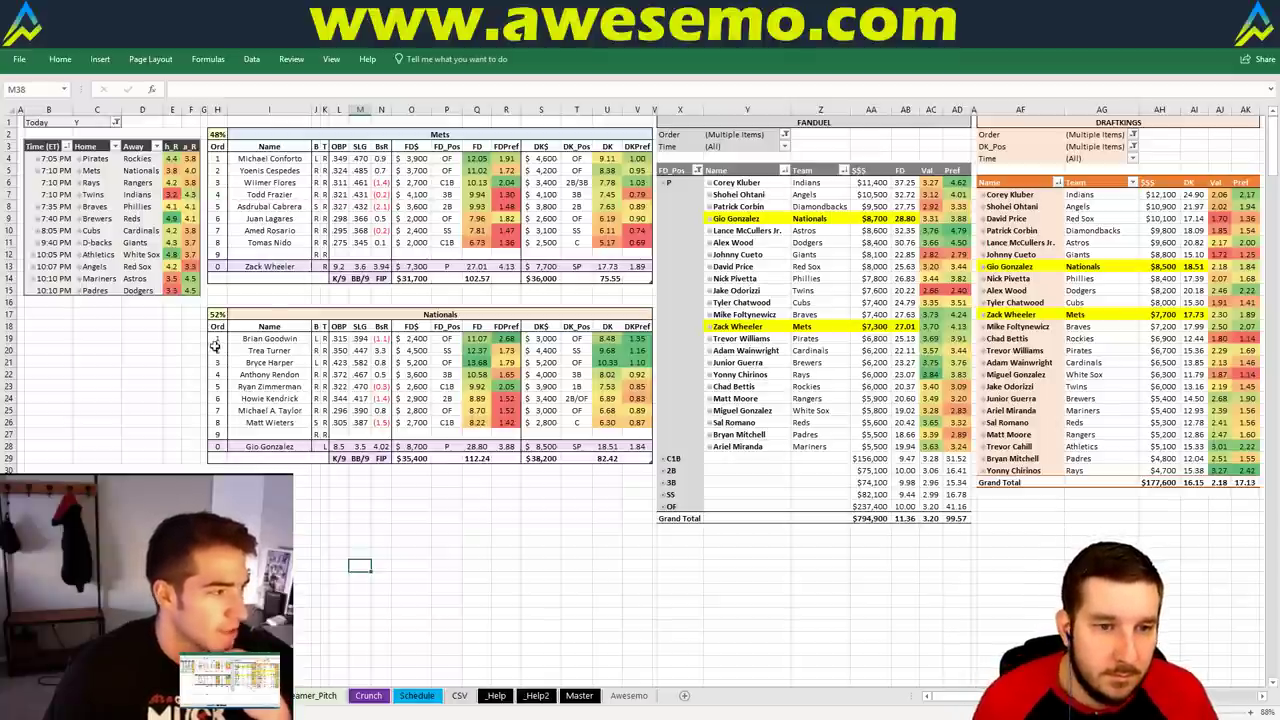
{"action": "left_click", "coordinate": [290, 302]}
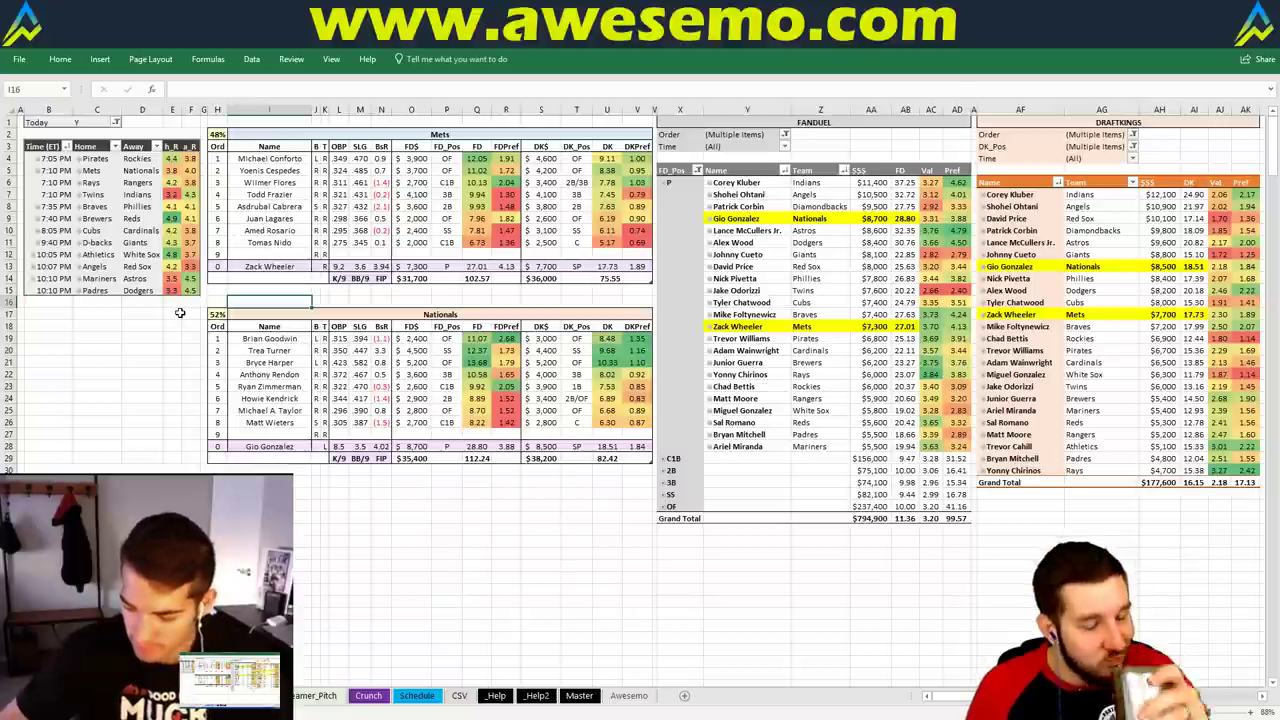
Load the next matchup by replacing the team name in cell I2 with Rays
{"action": "left_click", "coordinate": [319, 132]}
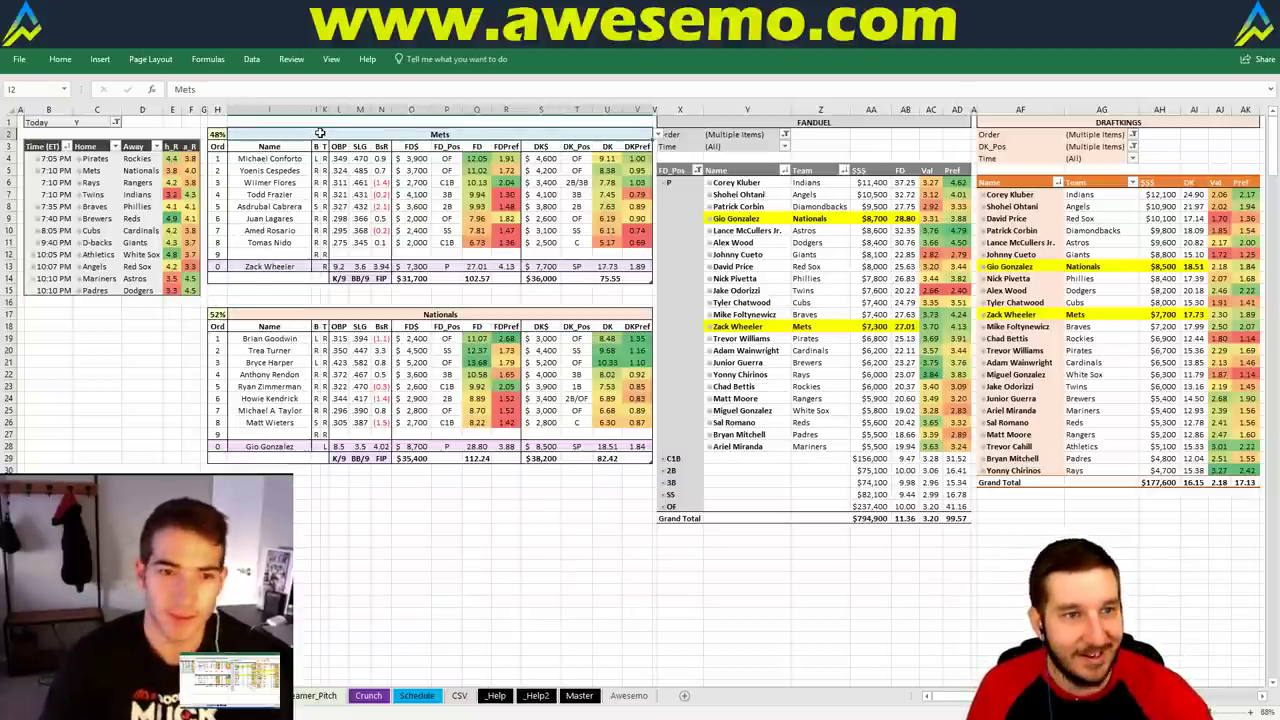
{"action": "type", "text": "Rays"}
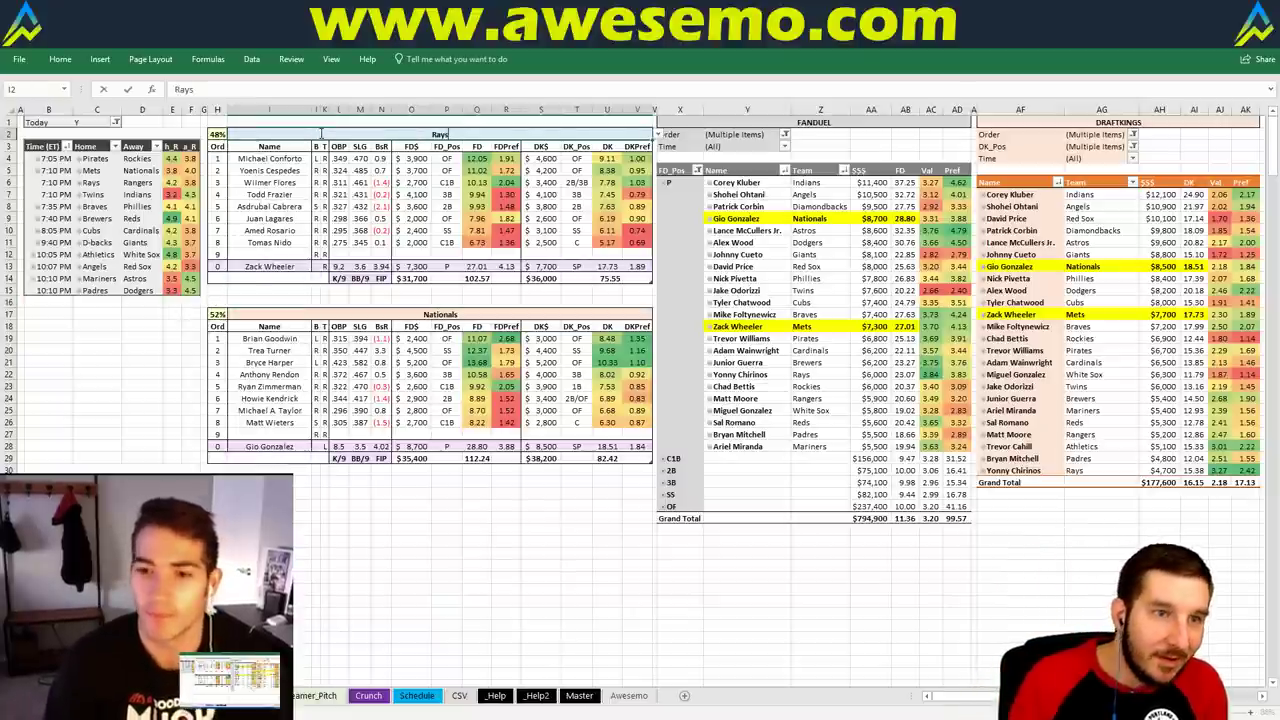
{"action": "key", "text": "Return"}
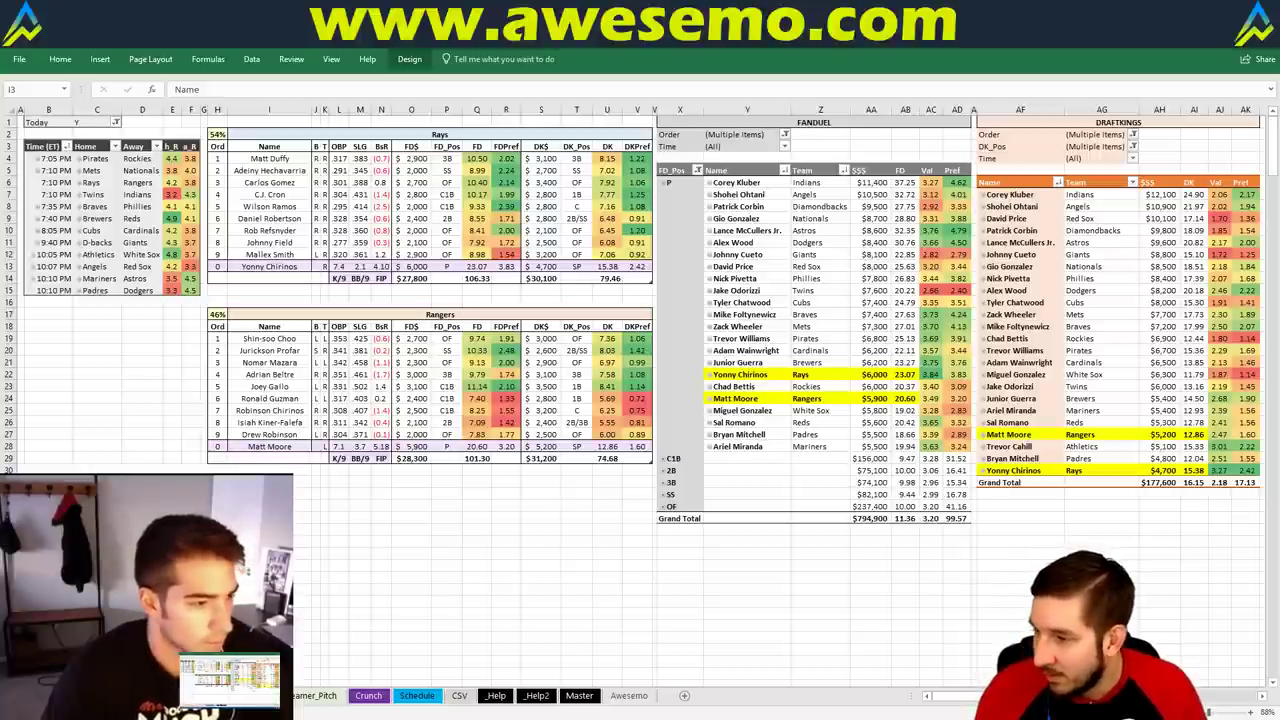
{"action": "left_click", "coordinate": [372, 292]}
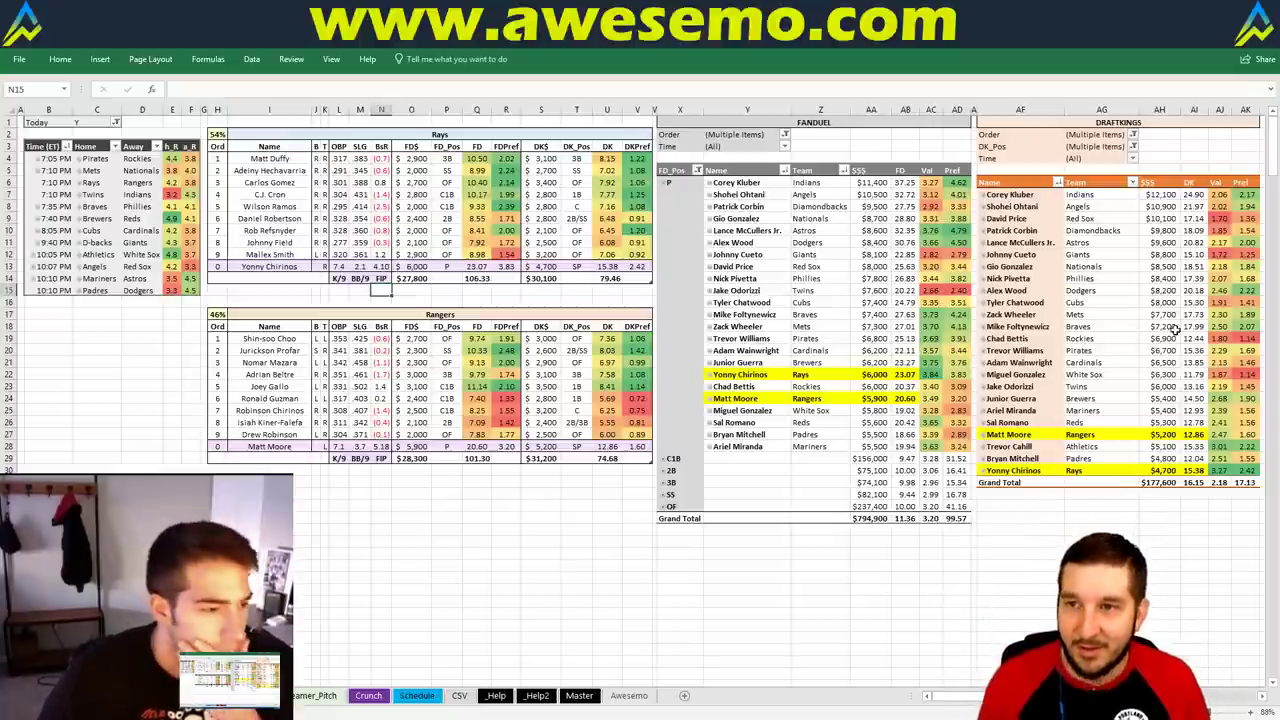
Change the upper lineup table's team in cell I2 to Twins
{"action": "left_click", "coordinate": [462, 134]}
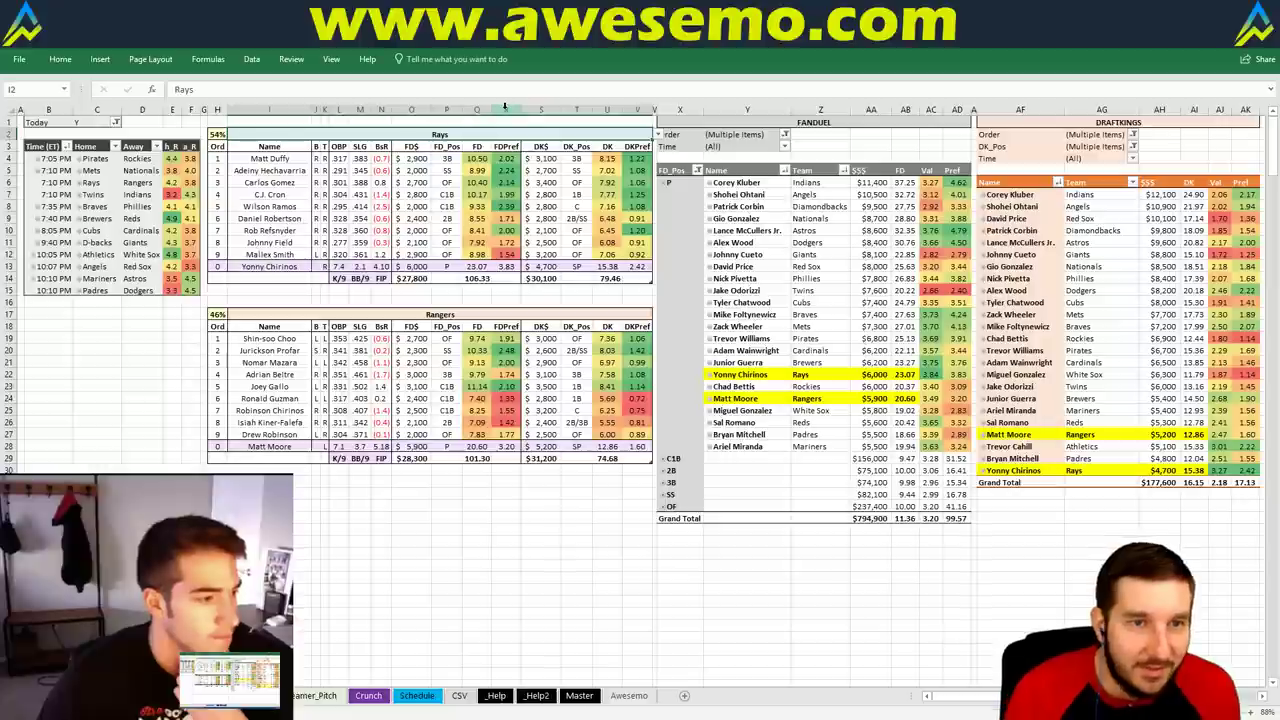
{"action": "type", "text": "Twins"}
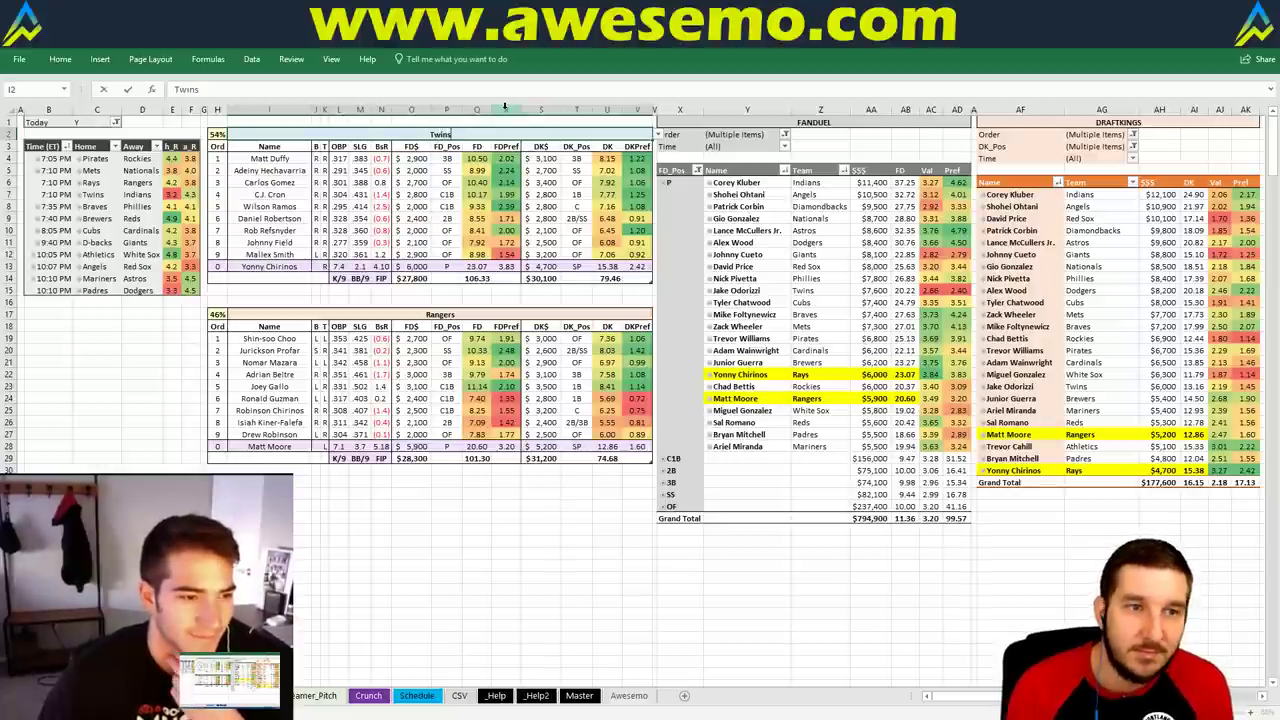
{"action": "key", "text": "Return"}
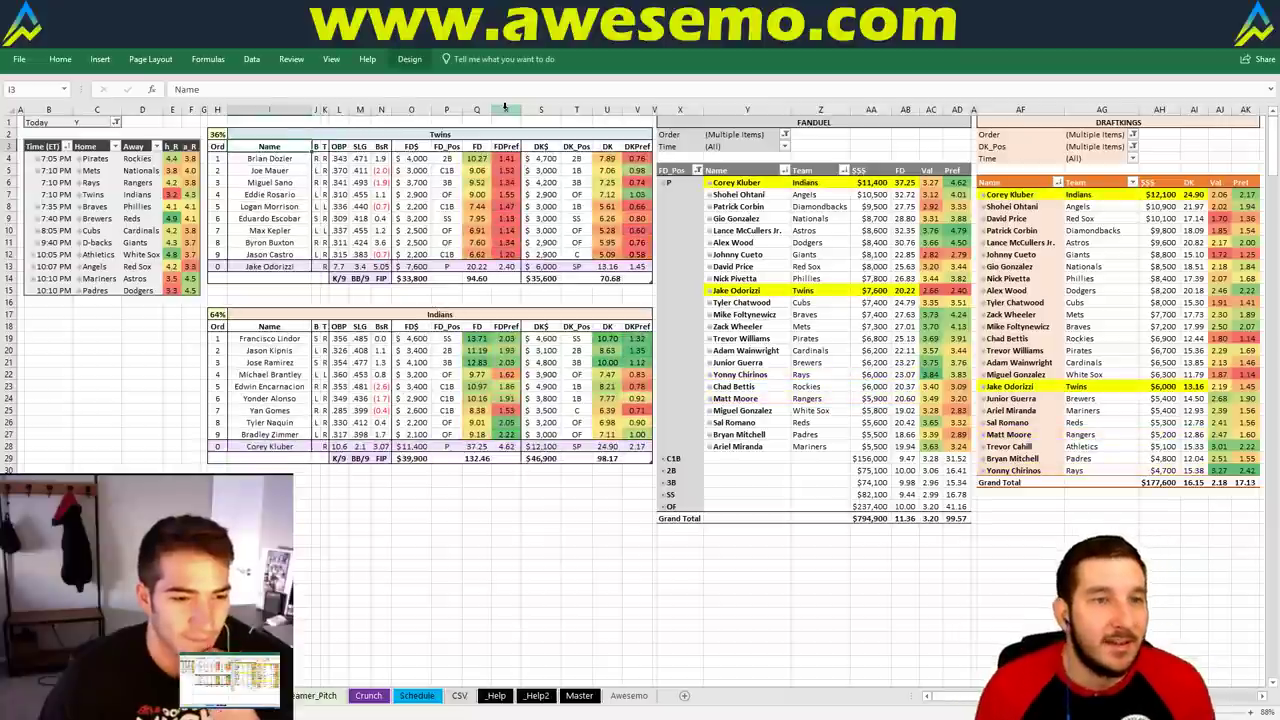
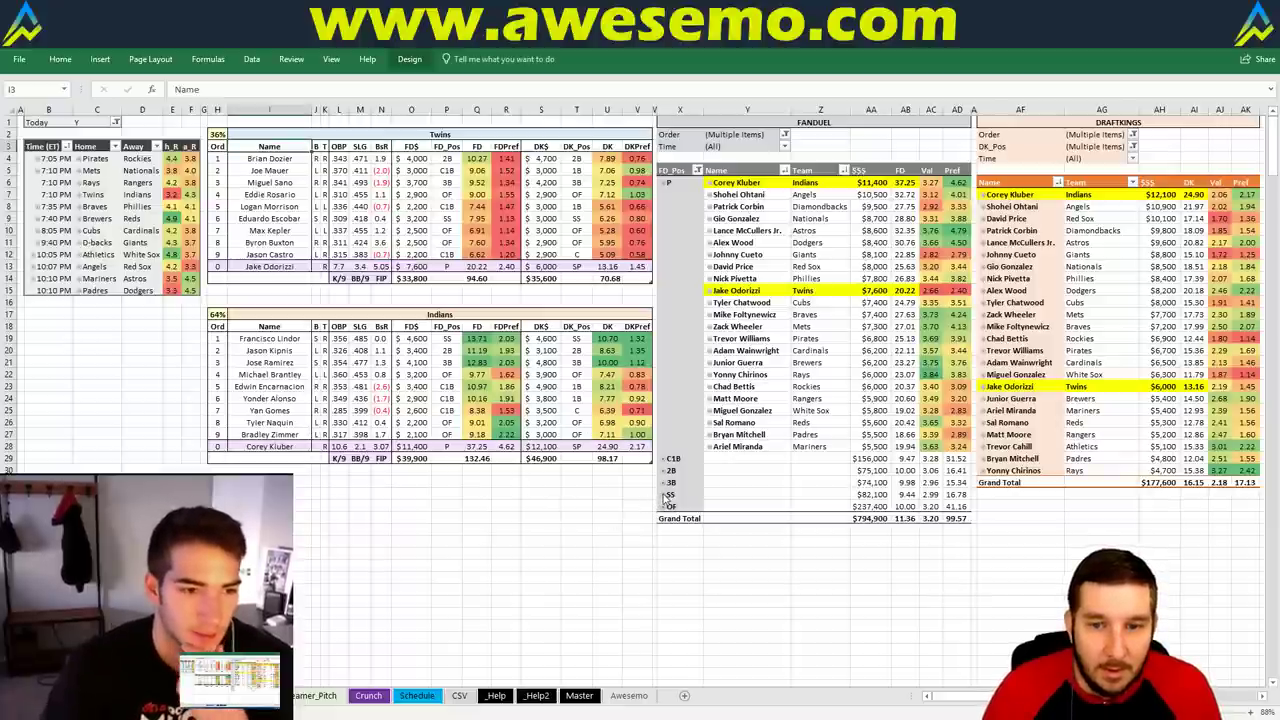
Expand the SS group in the FanDuel pivot table to view its players, and collapse it again
{"action": "left_click", "coordinate": [665, 496]}
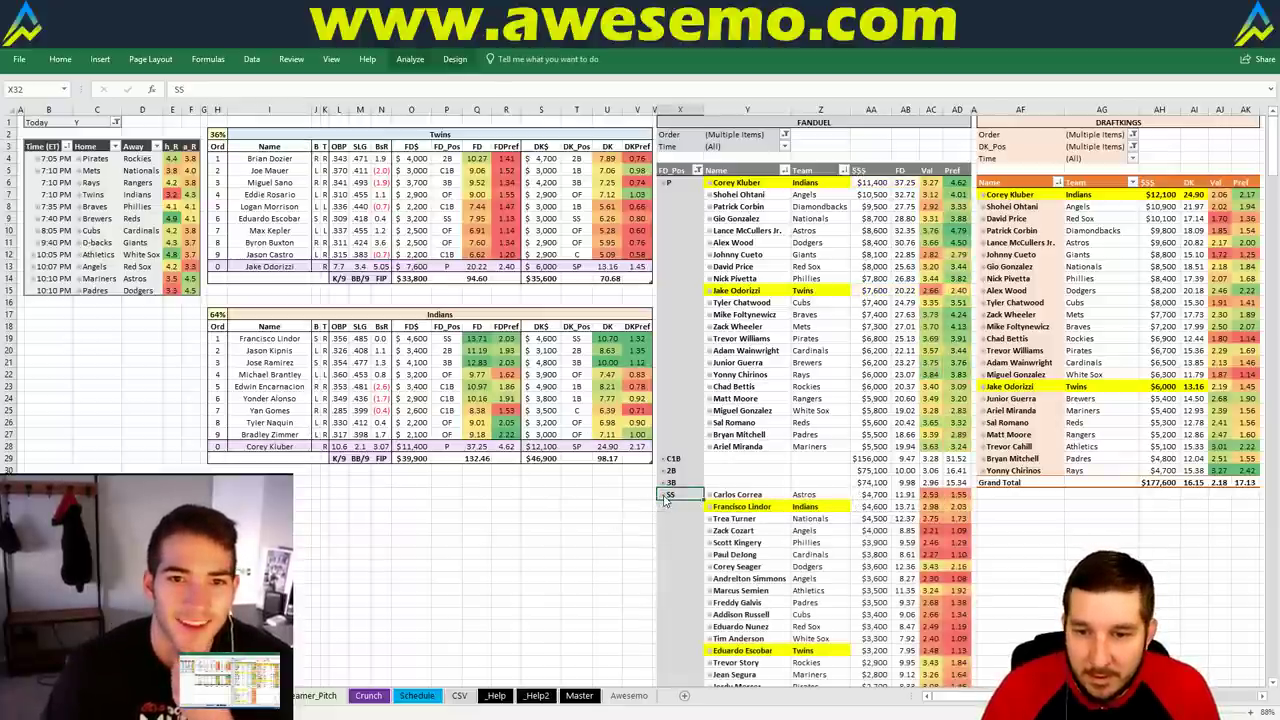
{"action": "left_click", "coordinate": [663, 496]}
{"action": "left_click", "coordinate": [477, 505]}
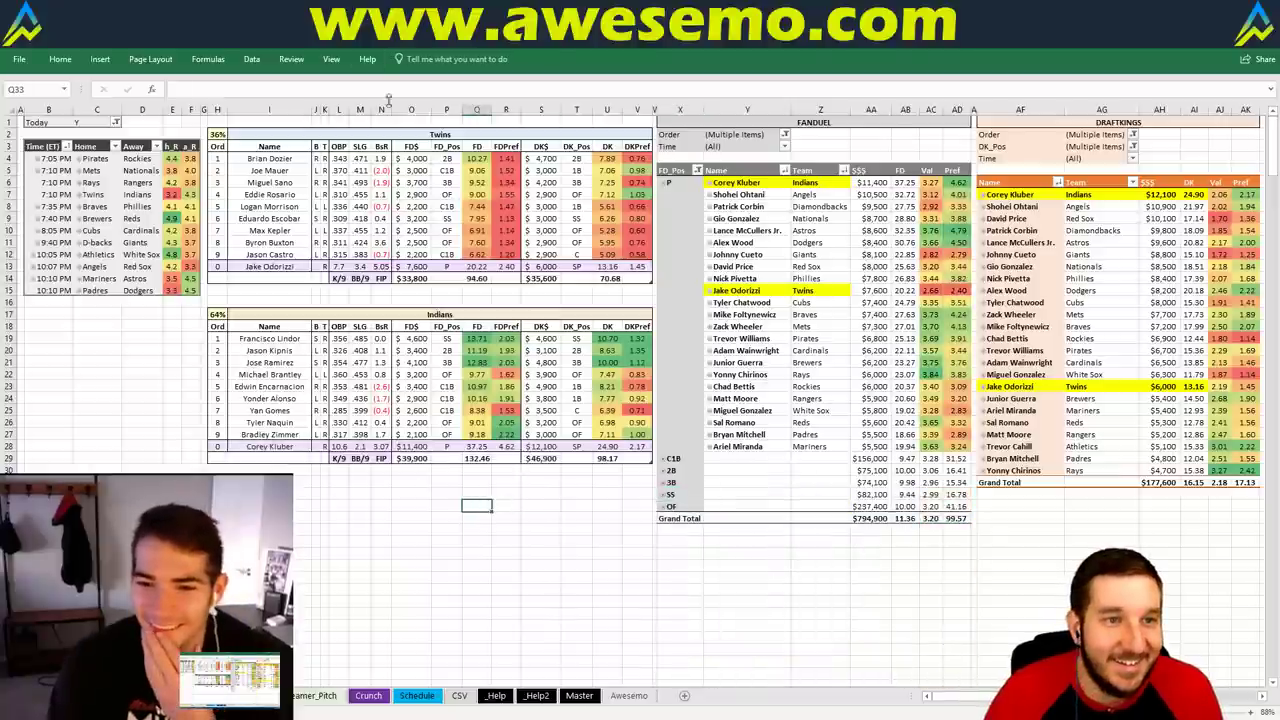
Enter Braves as the team in cell I2 to show their matchup in the lineup tables
{"action": "left_click", "coordinate": [457, 134]}
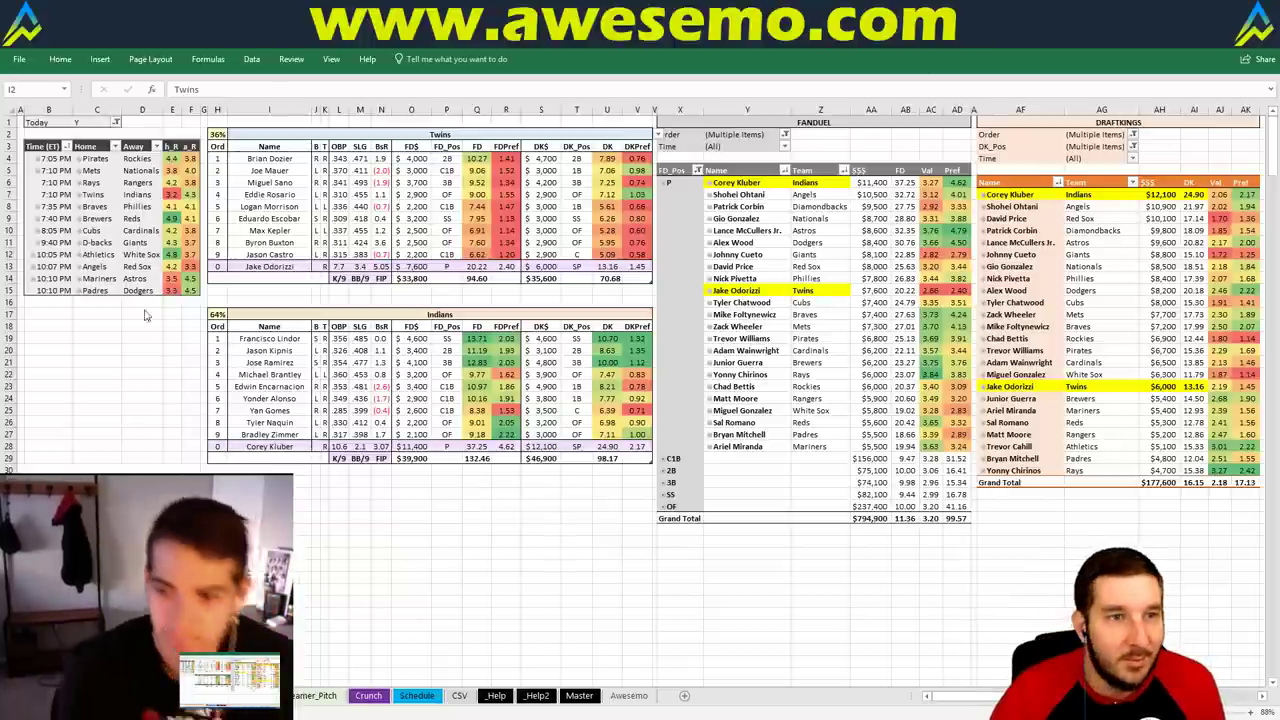
{"action": "type", "text": "Braves"}
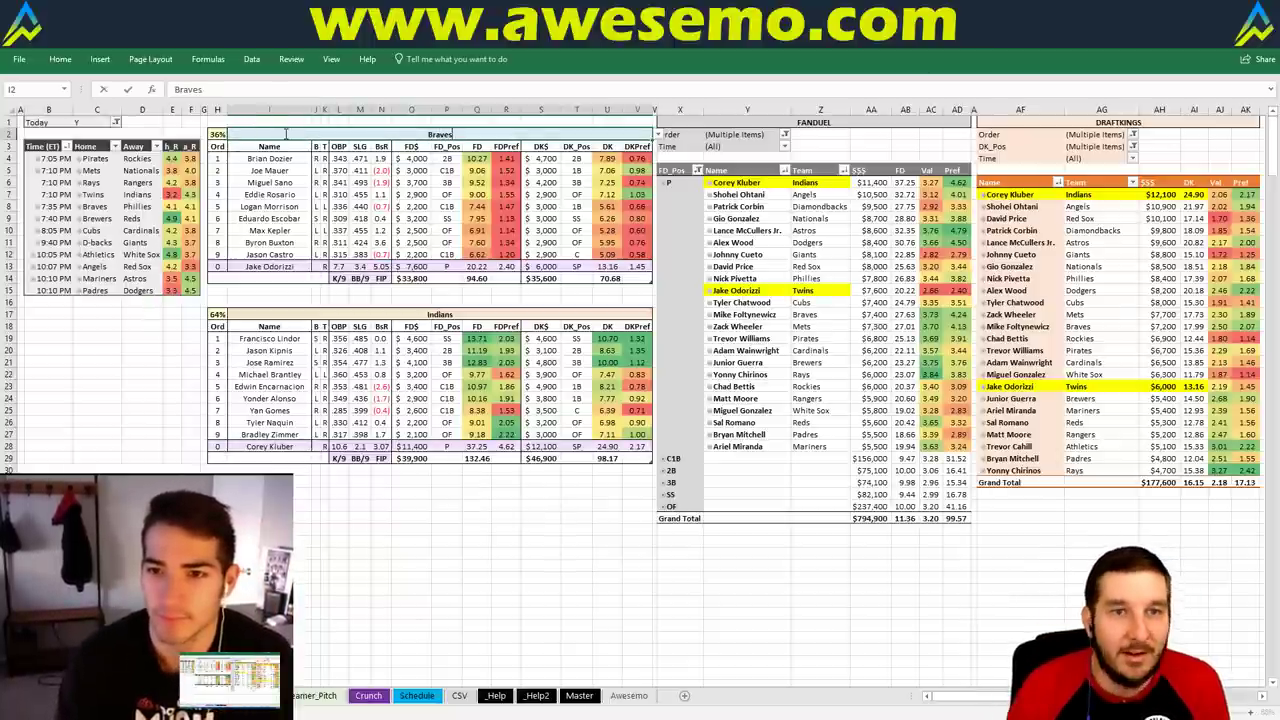
{"action": "key", "text": "Return"}
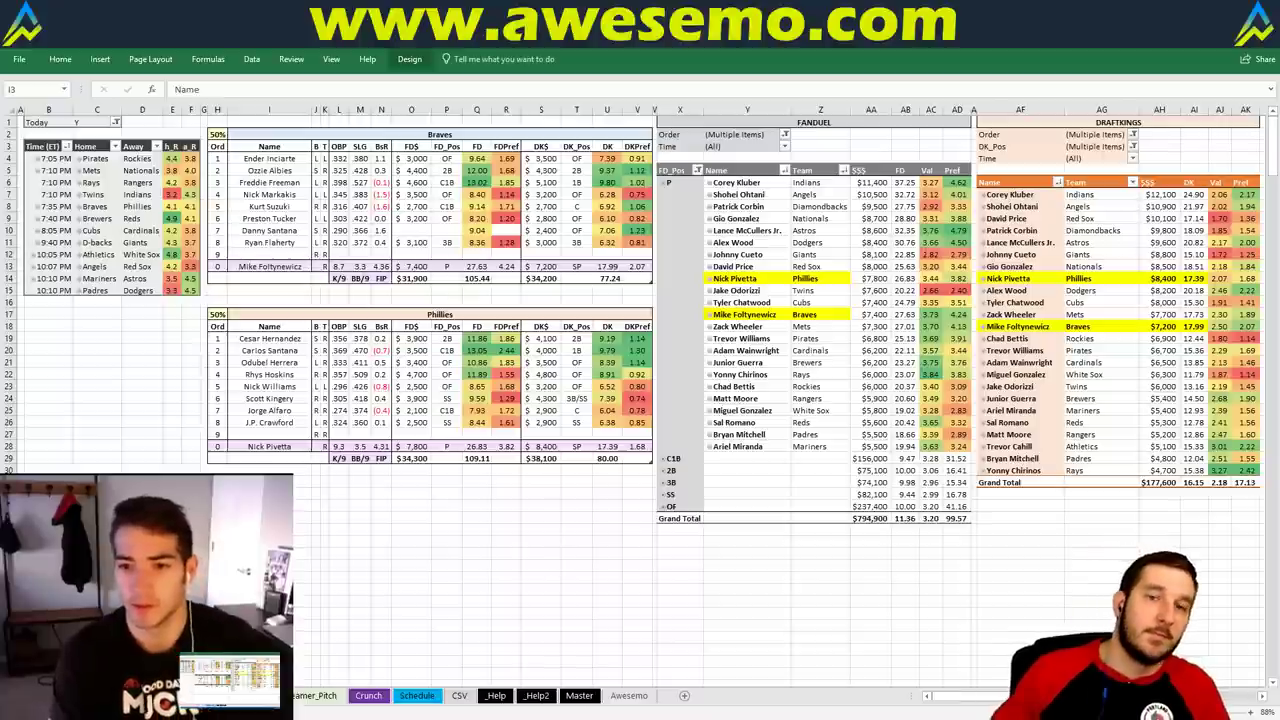
Switch the lineup tables to the Brewers game by entering Brewers in cell I2
{"action": "left_click", "coordinate": [421, 134]}
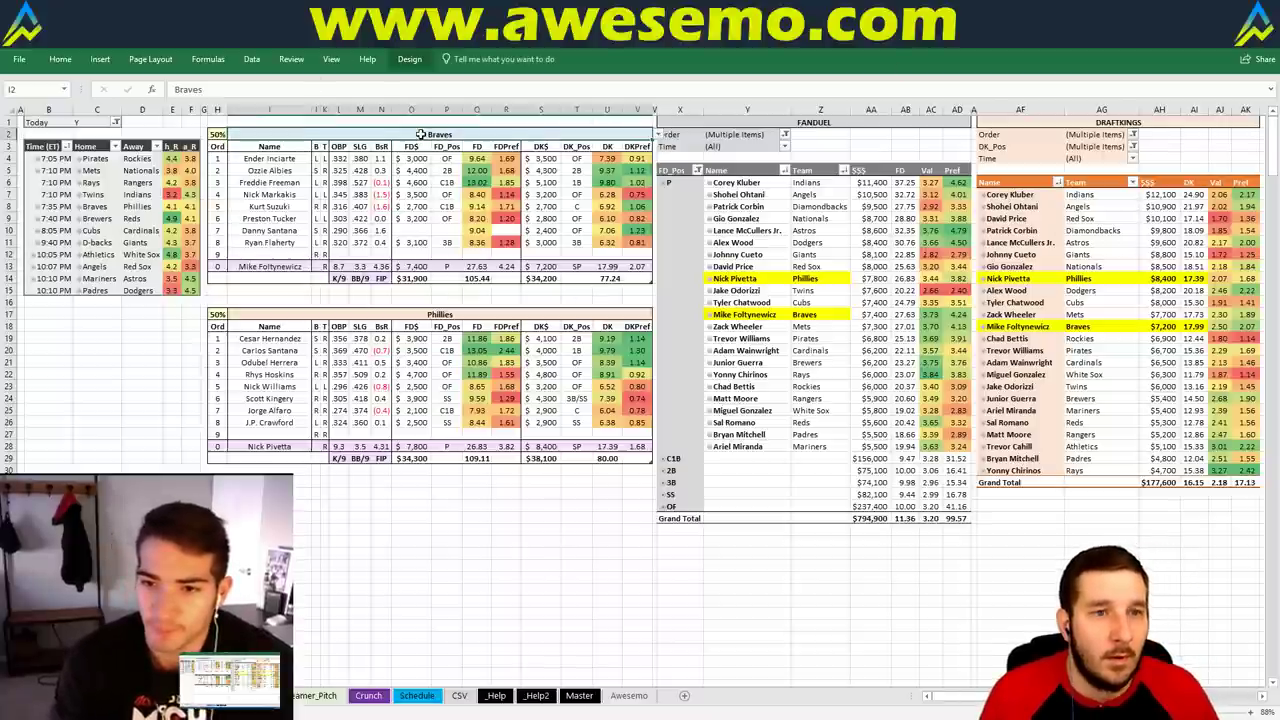
{"action": "type", "text": "Brewers"}
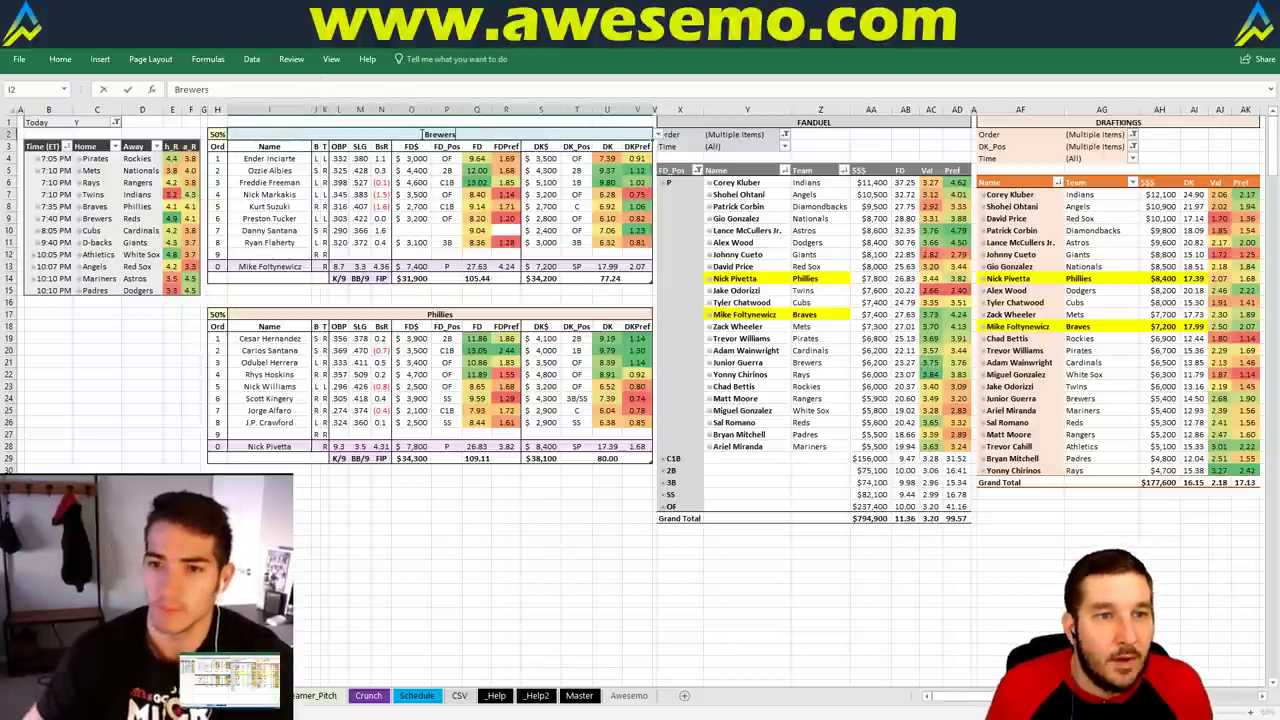
{"action": "key", "text": "Return"}
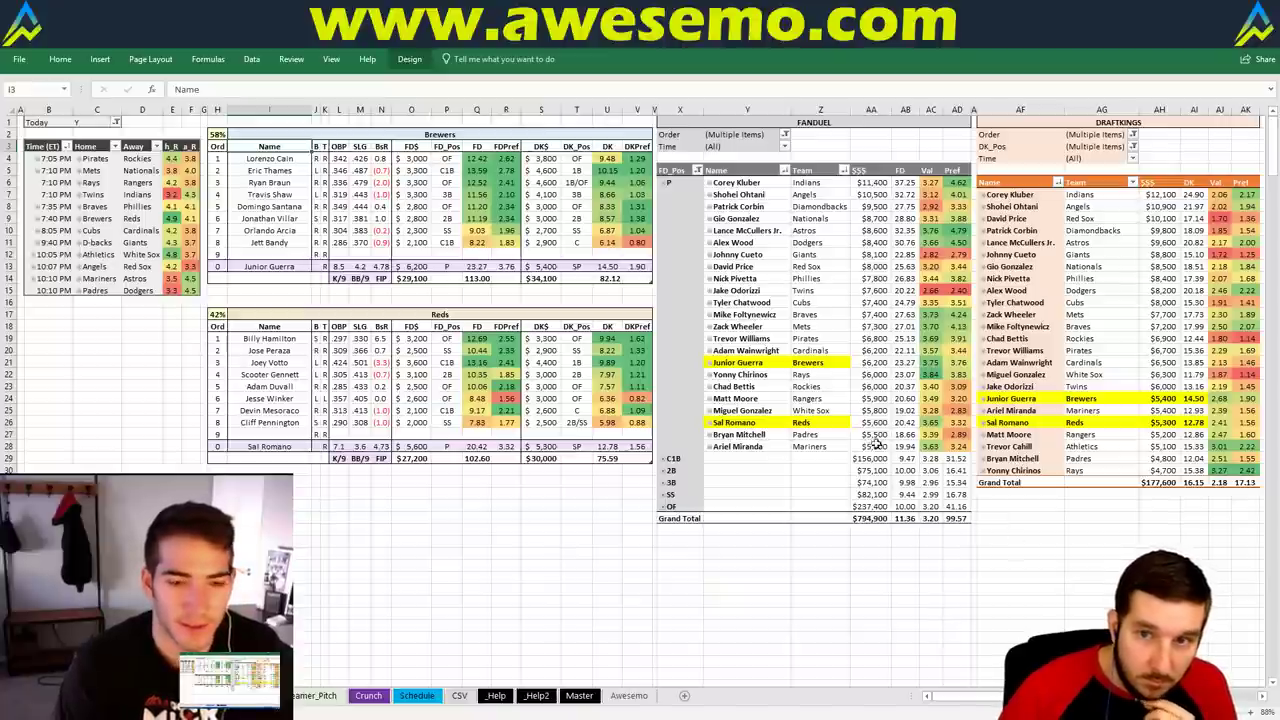
{"action": "left_click", "coordinate": [812, 397]}
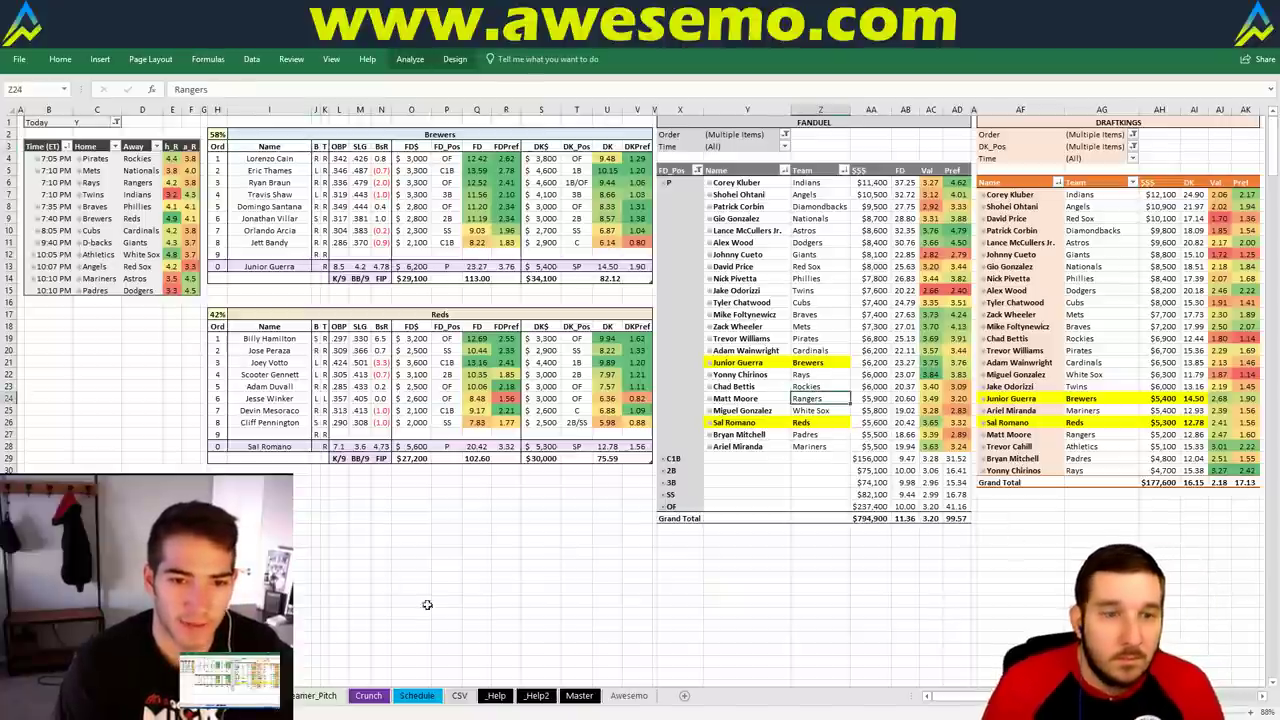
{"action": "left_click", "coordinate": [498, 597]}
{"action": "left_click", "coordinate": [427, 493]}
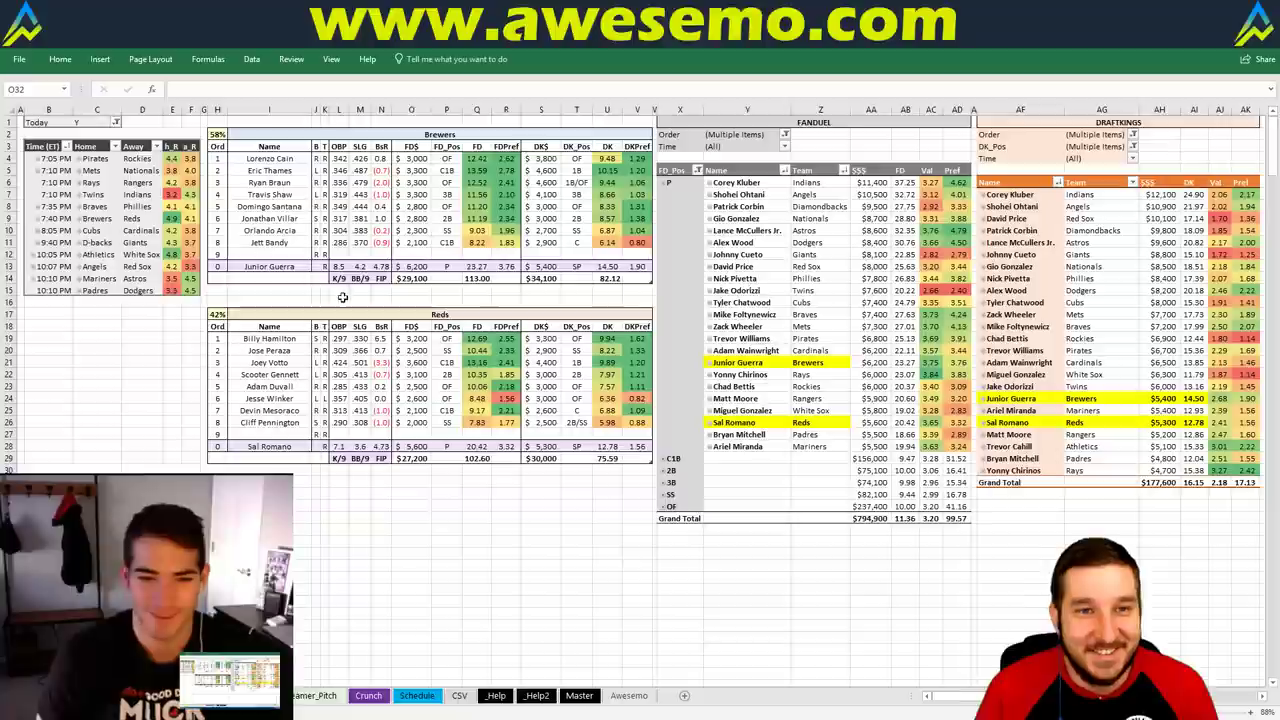
Replace the team name heading the upper lineup table, cell I2, with Cubs
{"action": "left_click", "coordinate": [394, 138]}
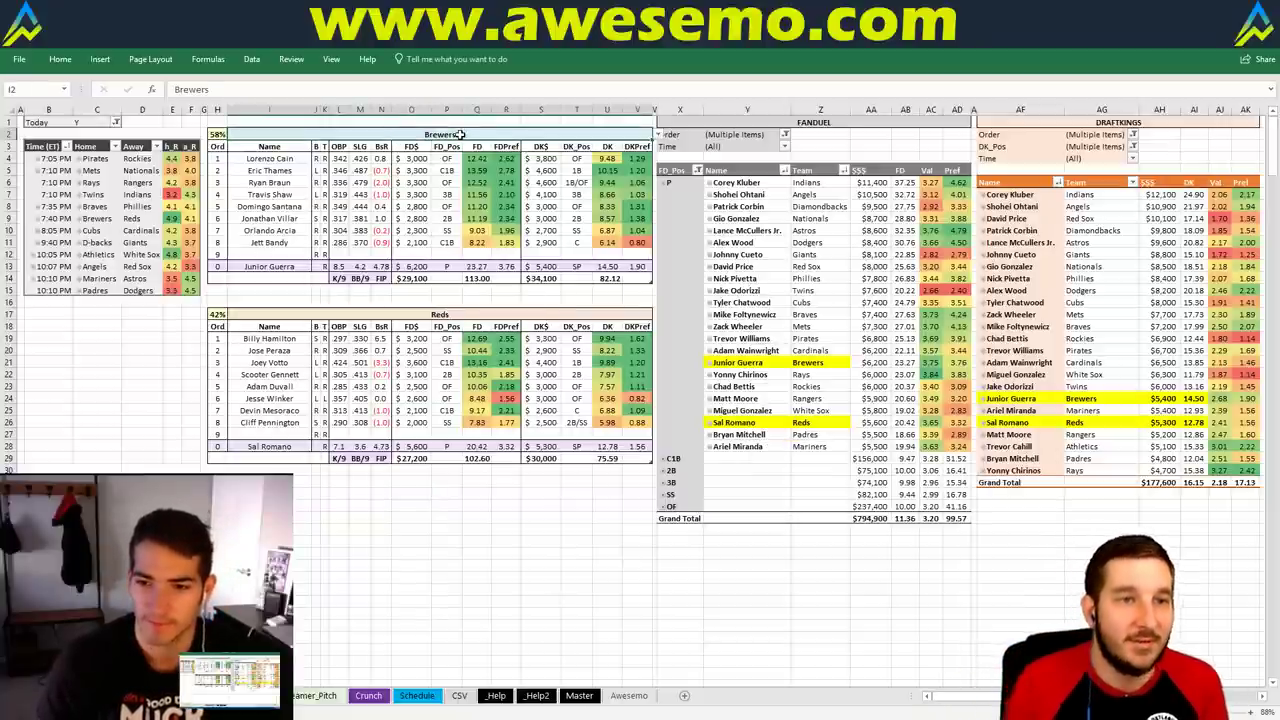
{"action": "type", "text": "Cubs"}
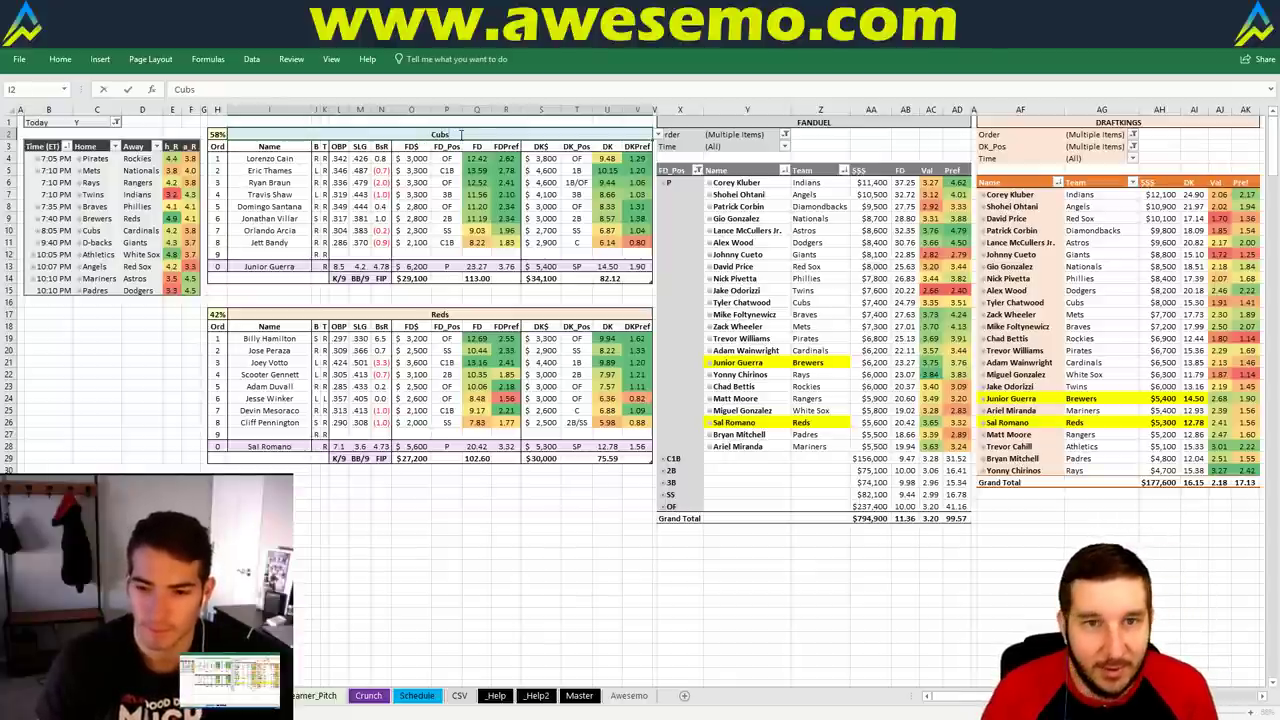
{"action": "key", "text": "Return"}
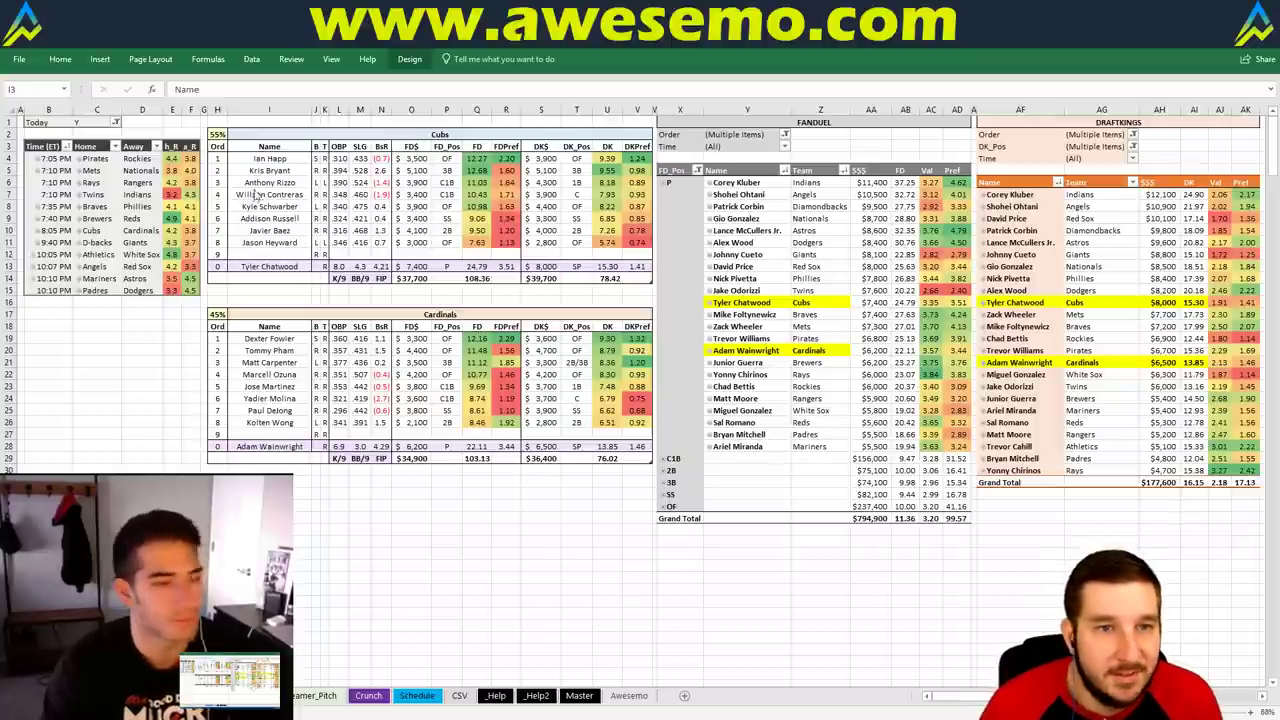
Set the team in cell I2 to Diamondbacks to bring up their lineup and opponent
{"action": "left_click", "coordinate": [314, 138]}
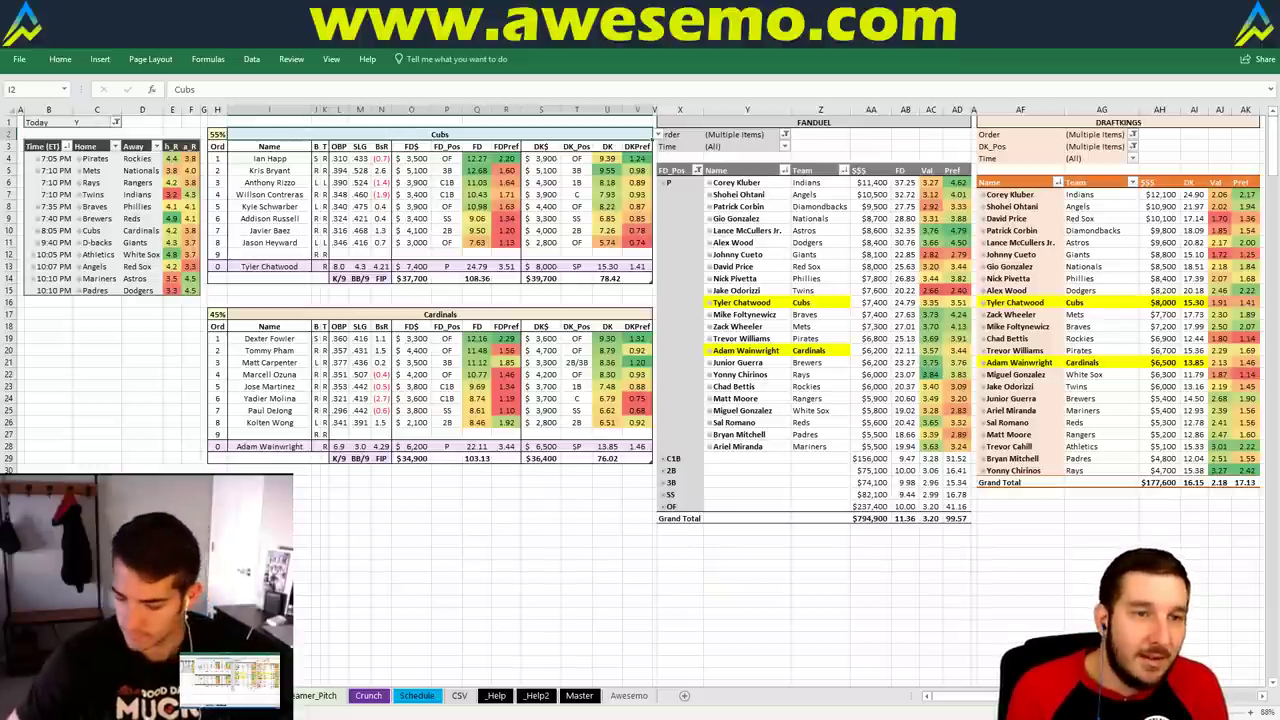
{"action": "type", "text": "Diamon"}
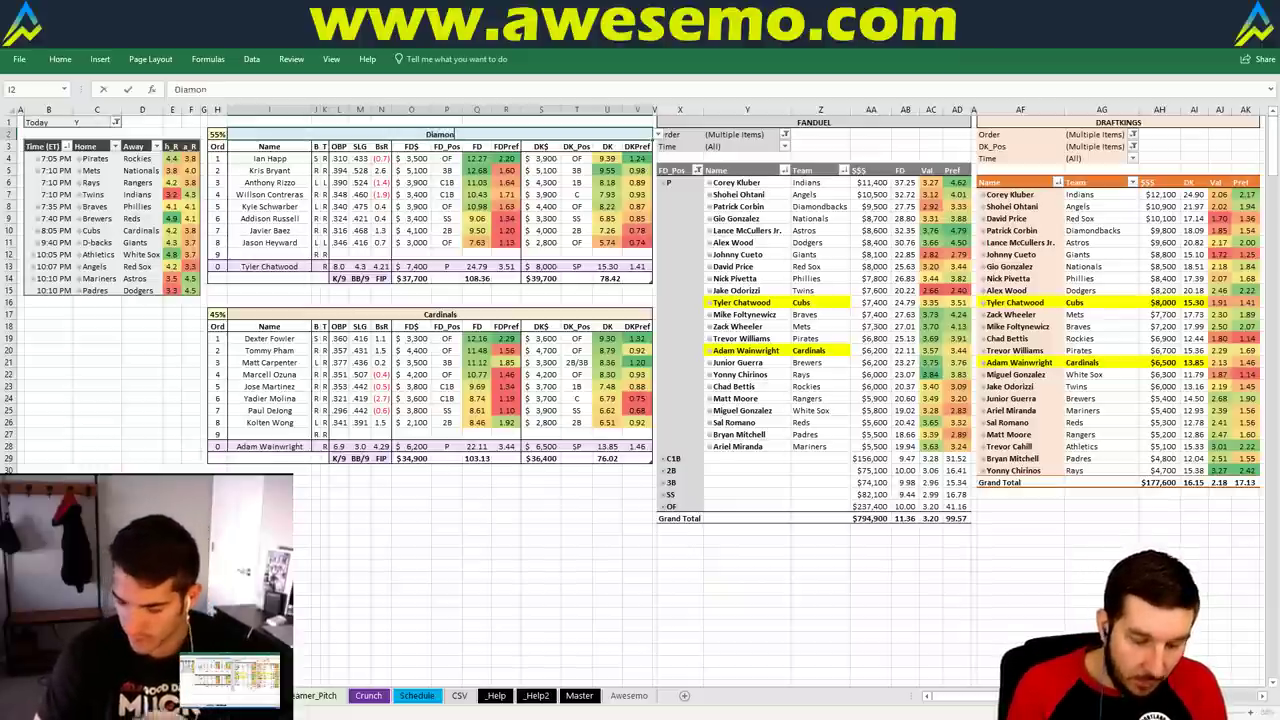
{"action": "type", "text": "dbacks"}
{"action": "key", "text": "Return"}
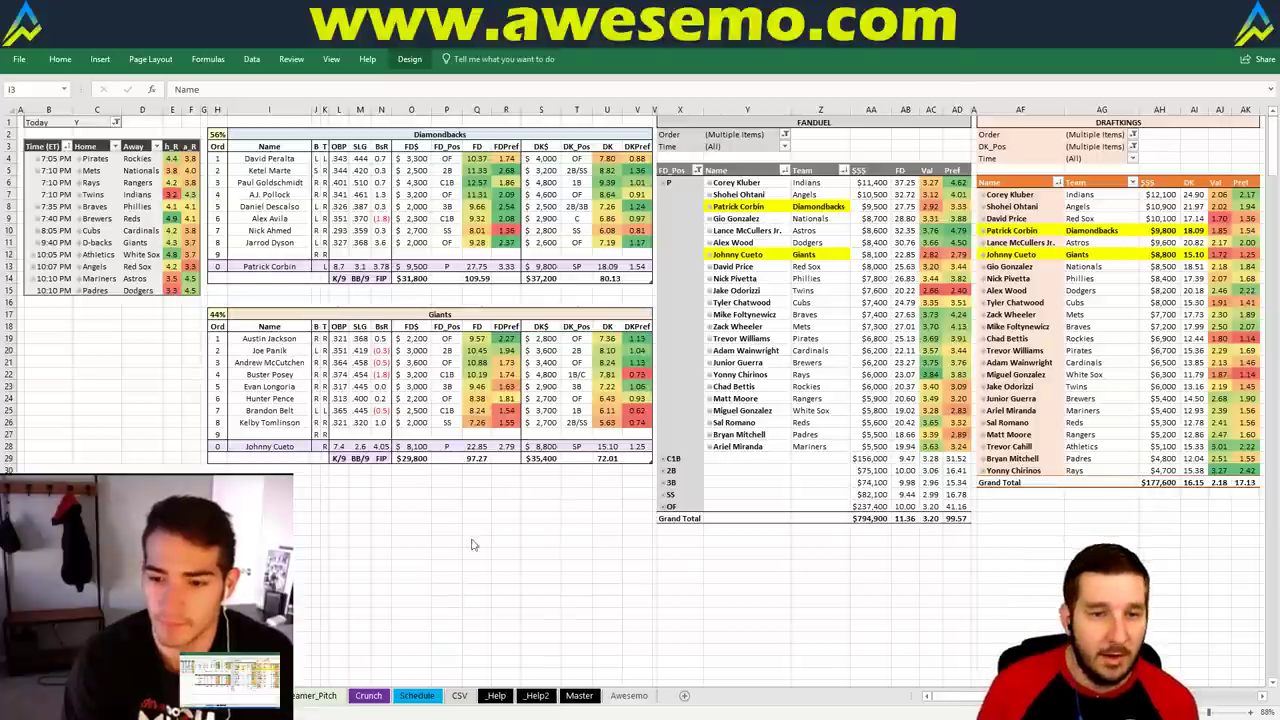
{"action": "left_click", "coordinate": [447, 494]}
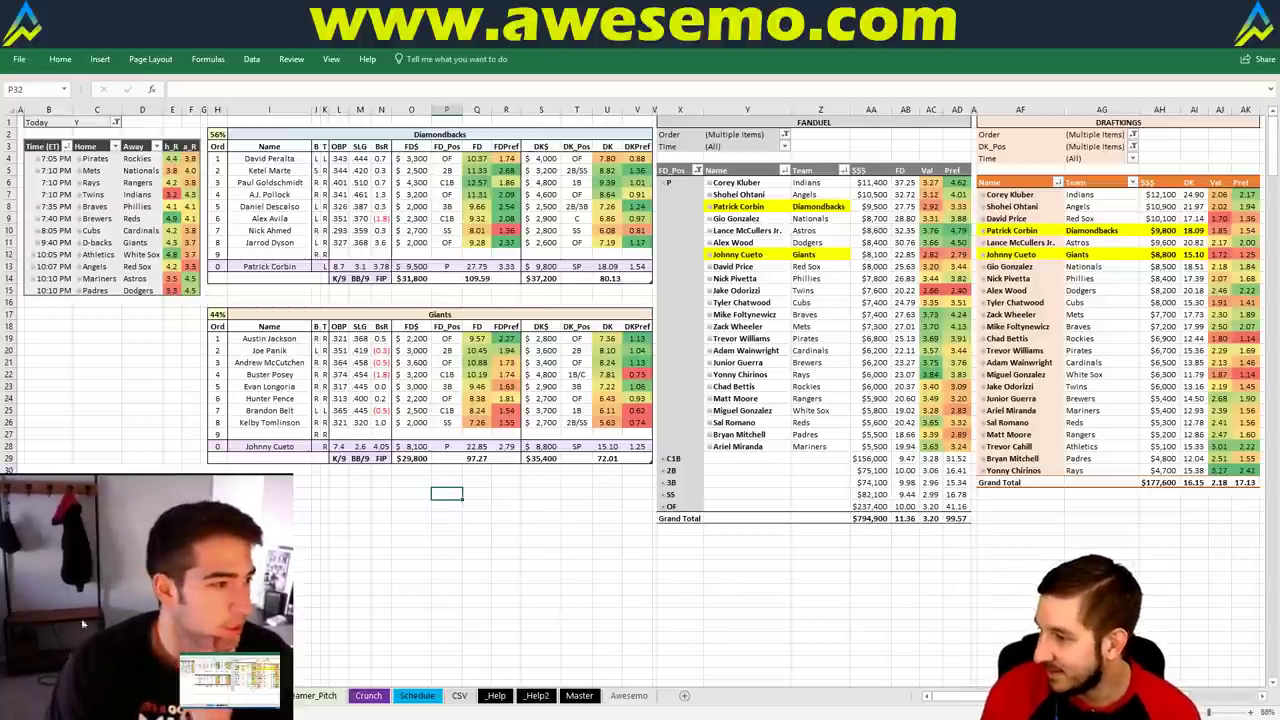
Set the team in cell I2 to Athletics to load their game into the lineup tables
{"action": "mouse_move", "coordinate": [150, 600]}
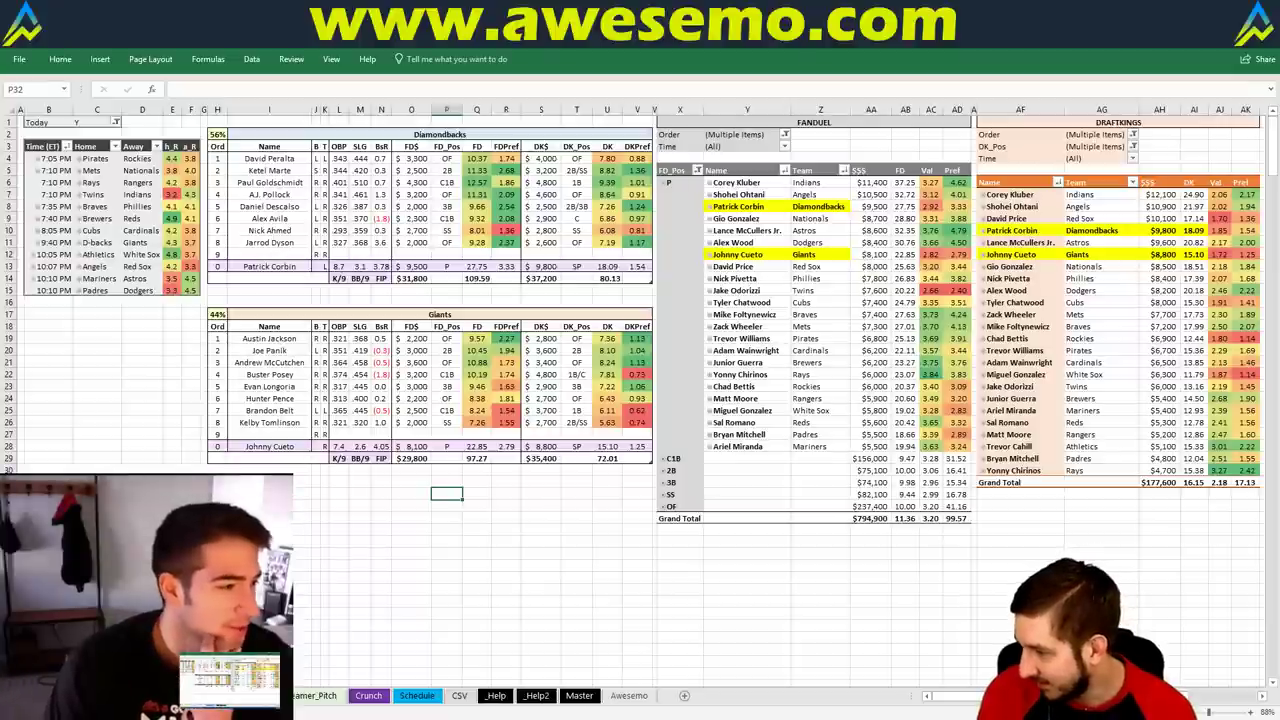
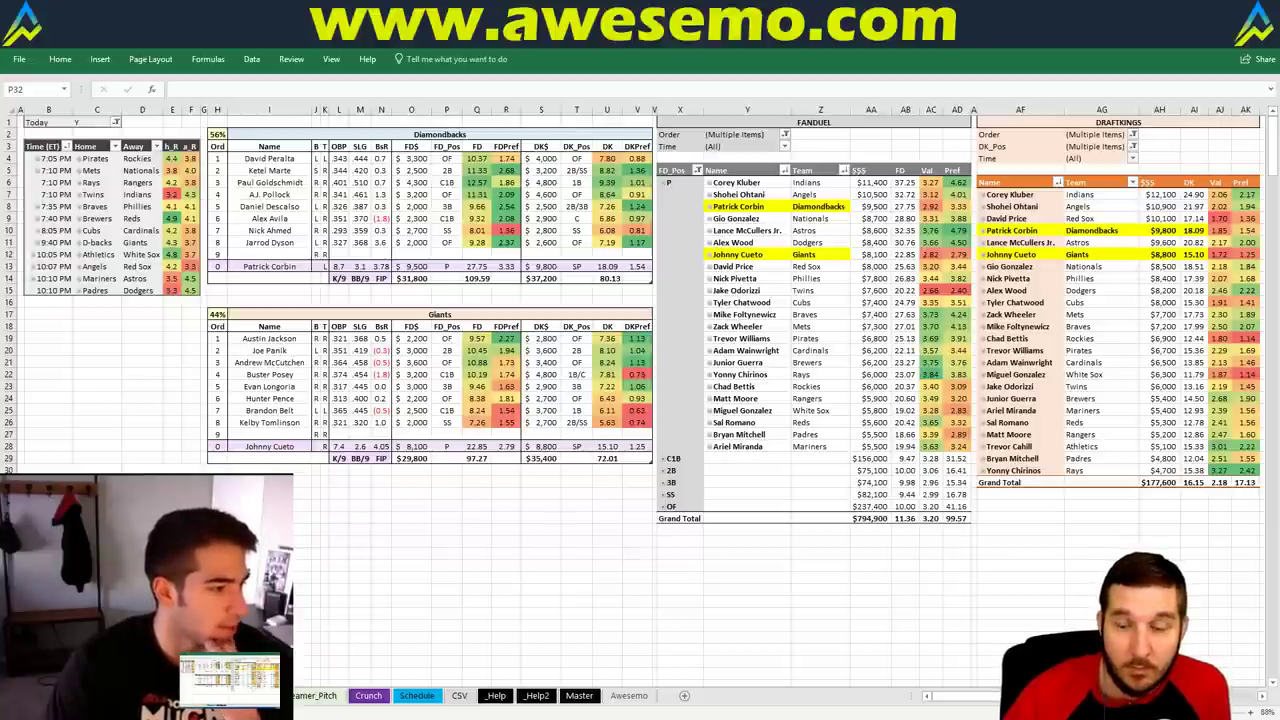
{"action": "mouse_move", "coordinate": [170, 610]}
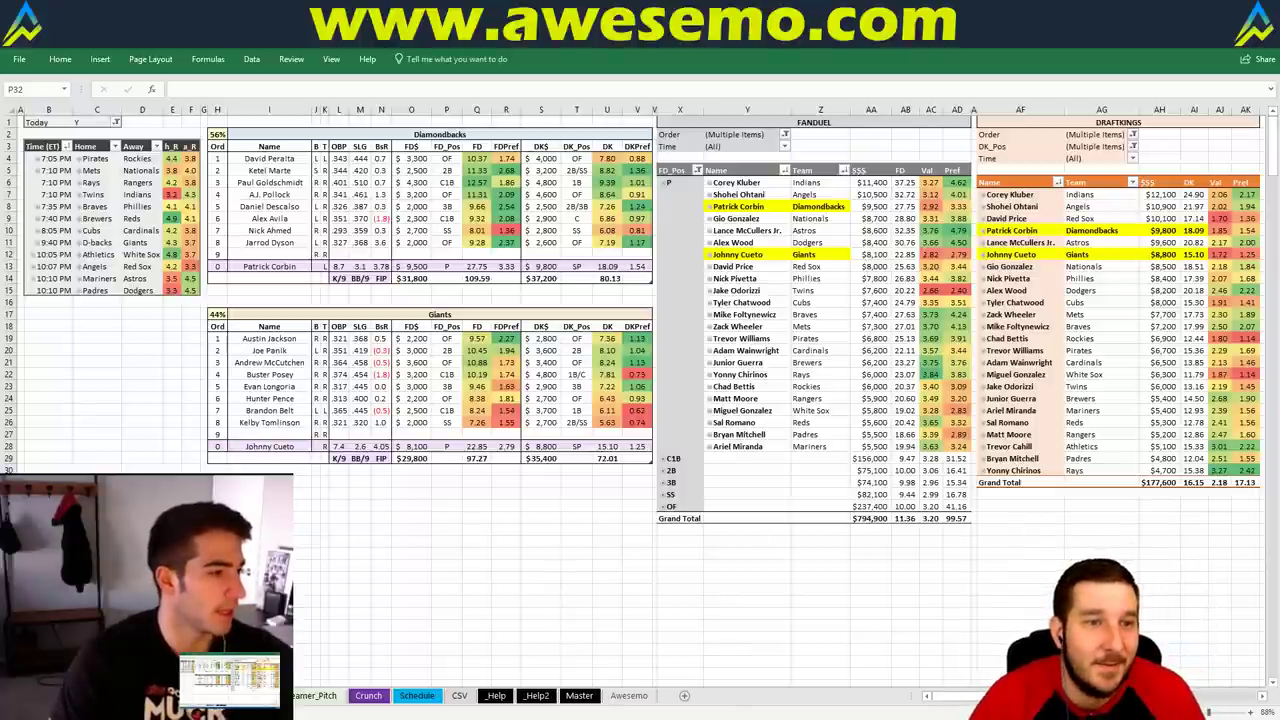
{"action": "key", "text": "alt+Tab"}
{"action": "left_click", "coordinate": [505, 132]}
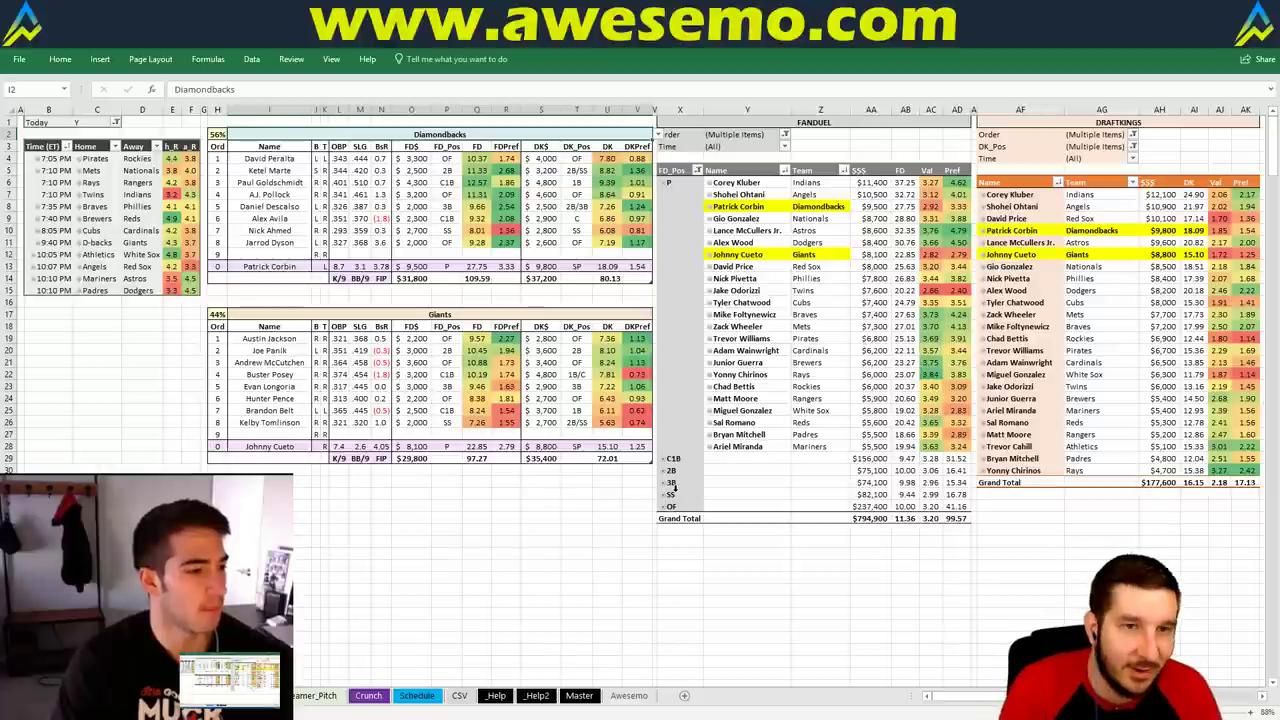
{"action": "key", "text": "ctrl+z"}
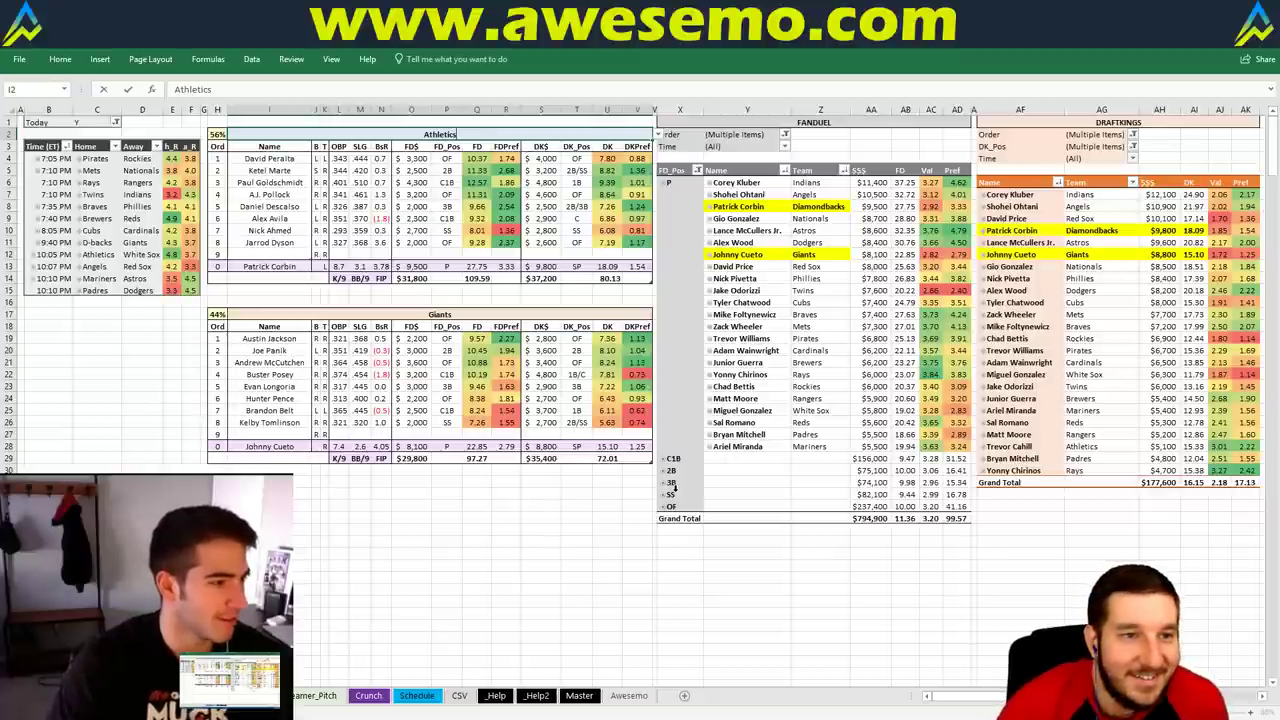
{"action": "key", "text": "Return"}
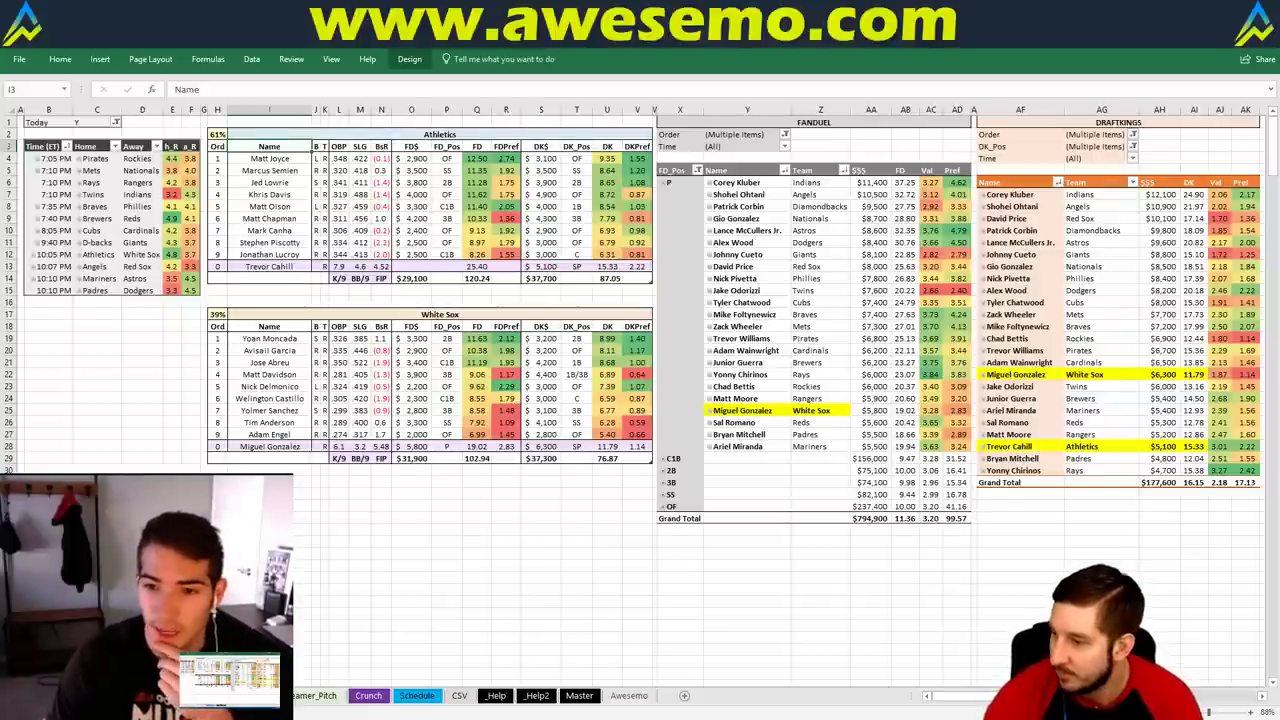
Replace the home team in cell I2 with Angels to bring up their matchup
{"action": "scroll", "coordinate": [640, 300], "scroll_direction": "down", "scroll_amount": 3}
{"action": "scroll", "coordinate": [640, 300], "scroll_direction": "up", "scroll_amount": 3}
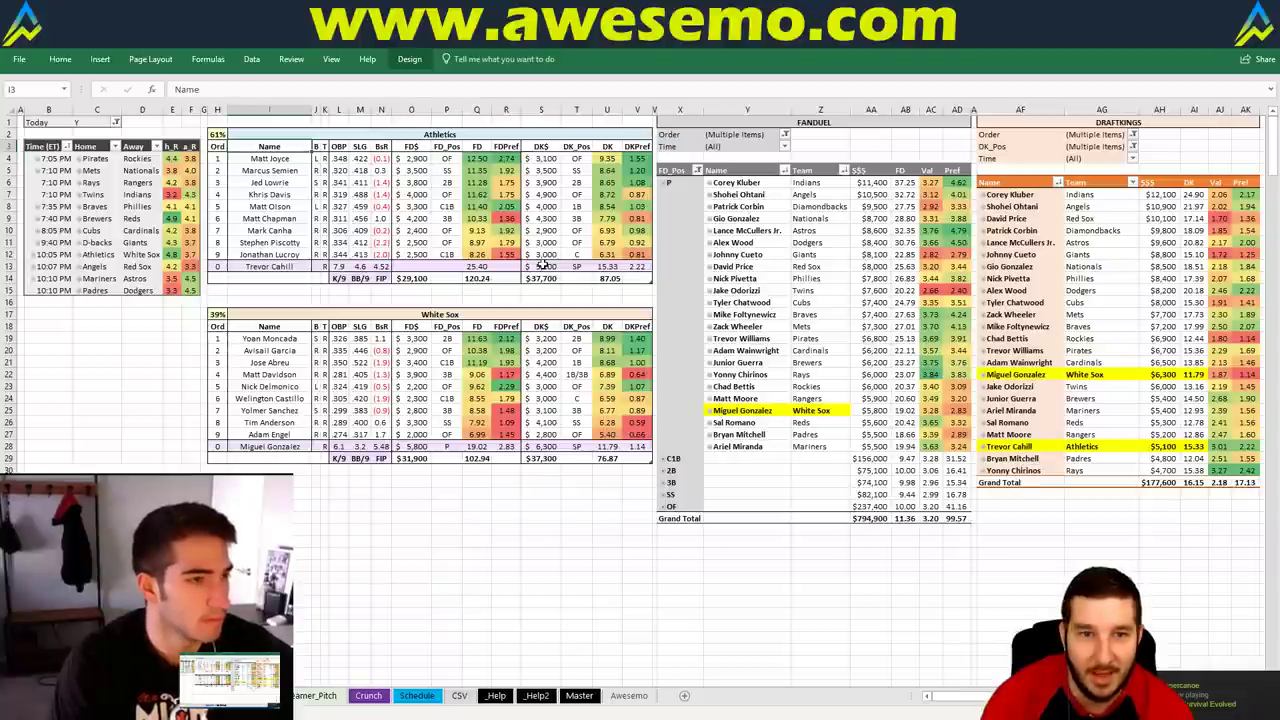
{"action": "left_click", "coordinate": [479, 300]}
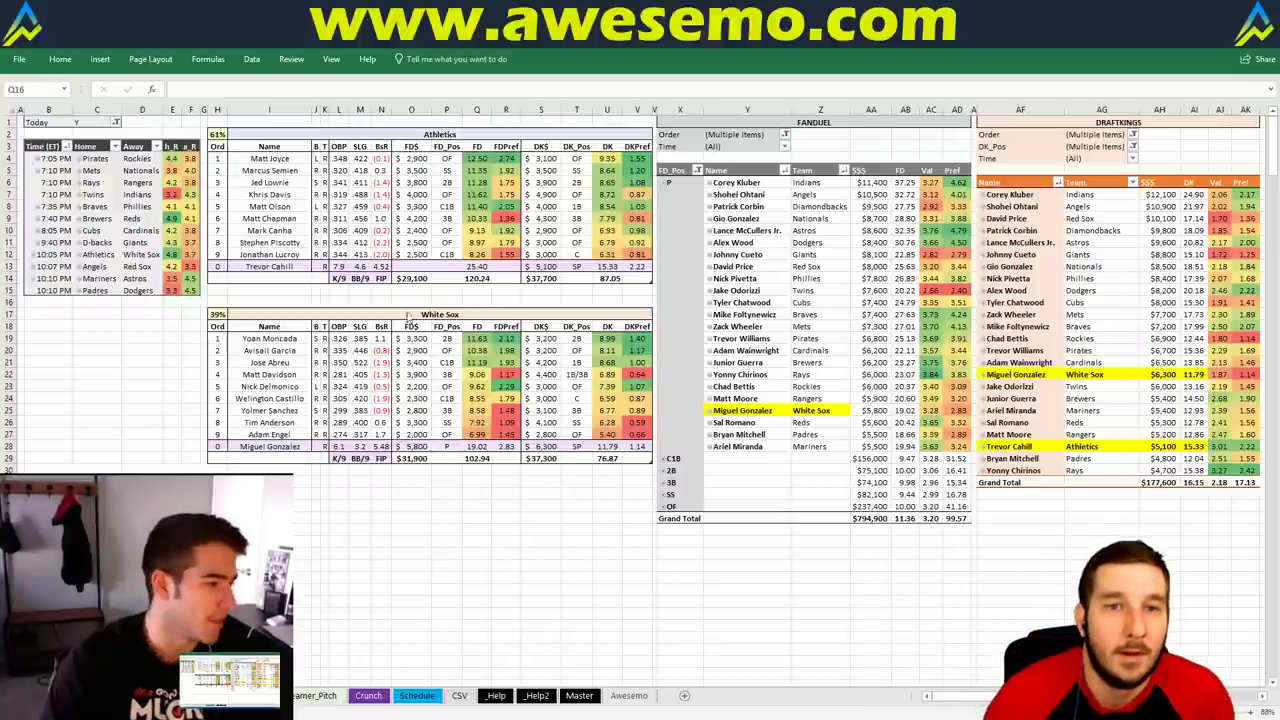
{"action": "left_click", "coordinate": [482, 133]}
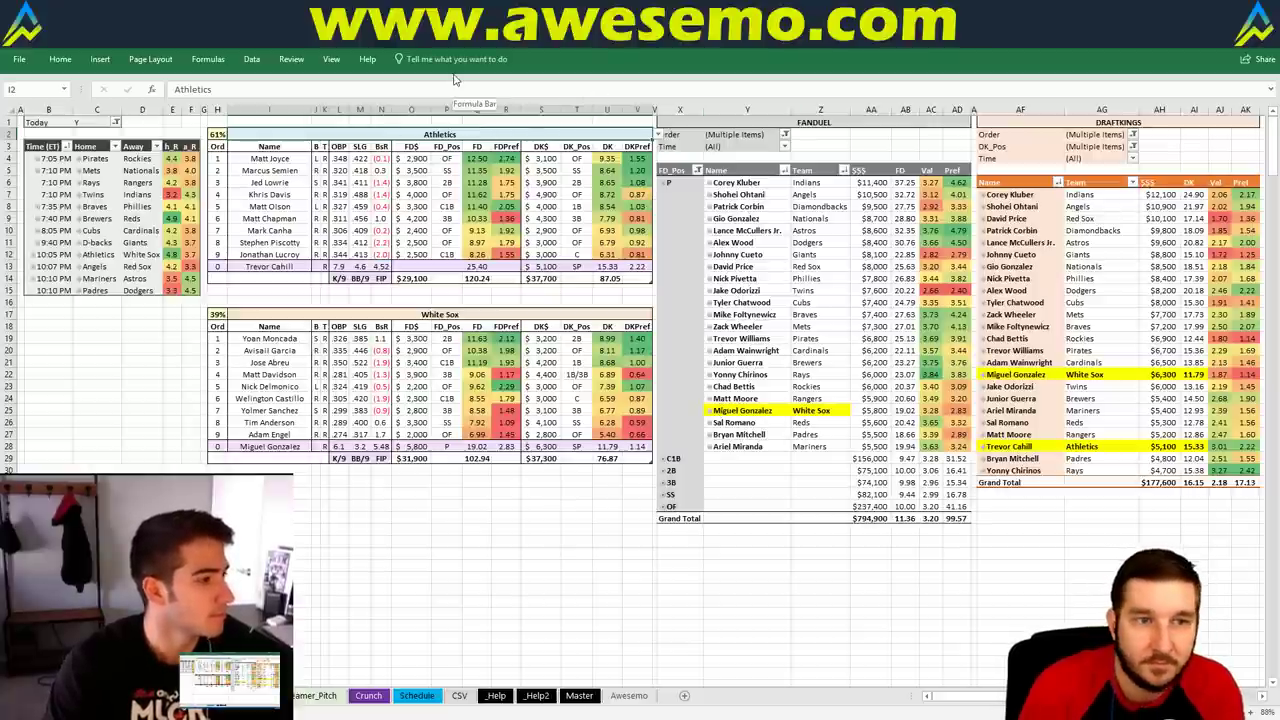
{"action": "type", "text": "Angels"}
{"action": "key", "text": "Return"}
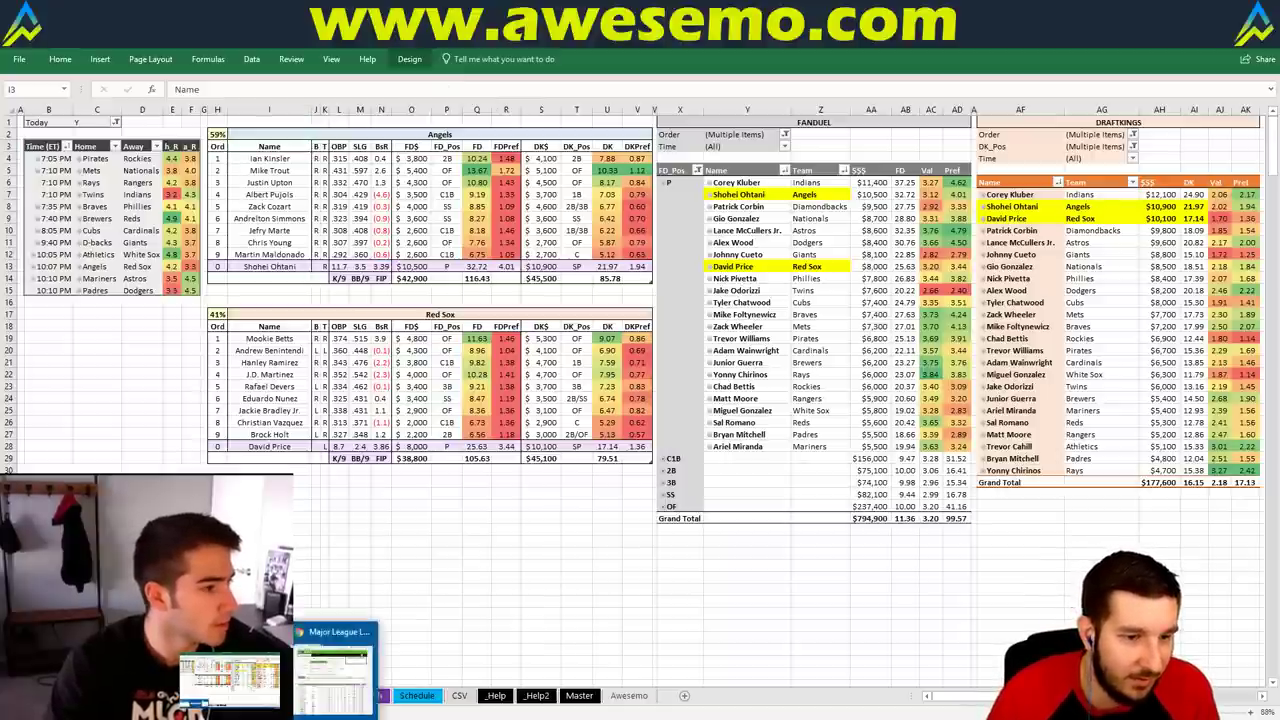
Check the MLB tournaments in the FanDuel lobby in the browser and return to the Excel workbook
{"action": "key", "text": "alt+Tab"}
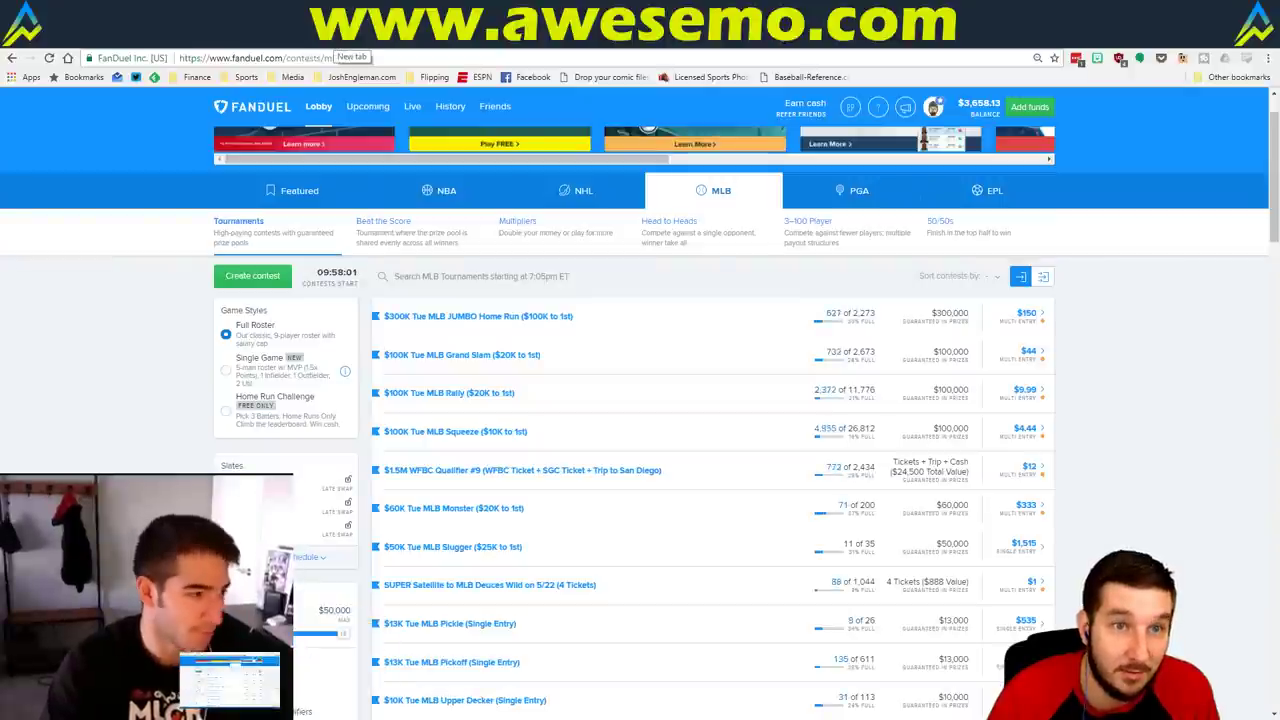
{"action": "key", "text": "alt+Tab"}
{"action": "left_click", "coordinate": [217, 545]}
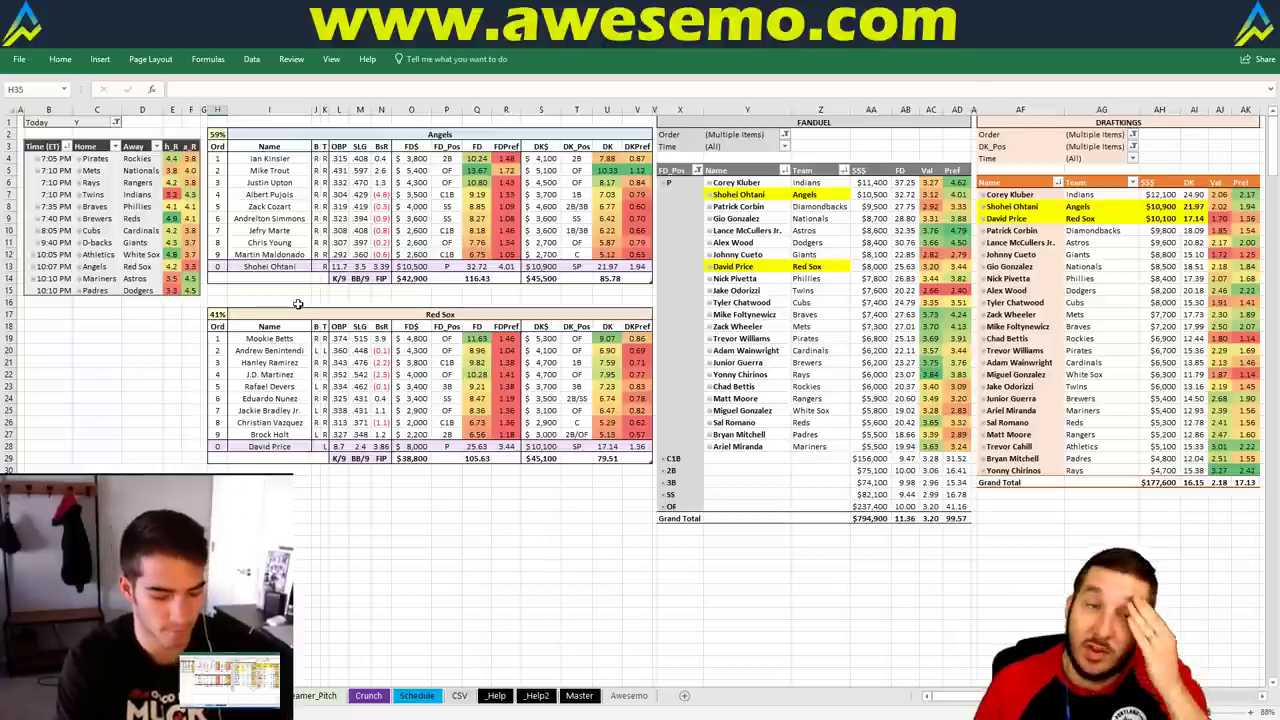
Enter Mariners as the team in cell I2 to load their game in both lineup tables
{"action": "left_click", "coordinate": [513, 133]}
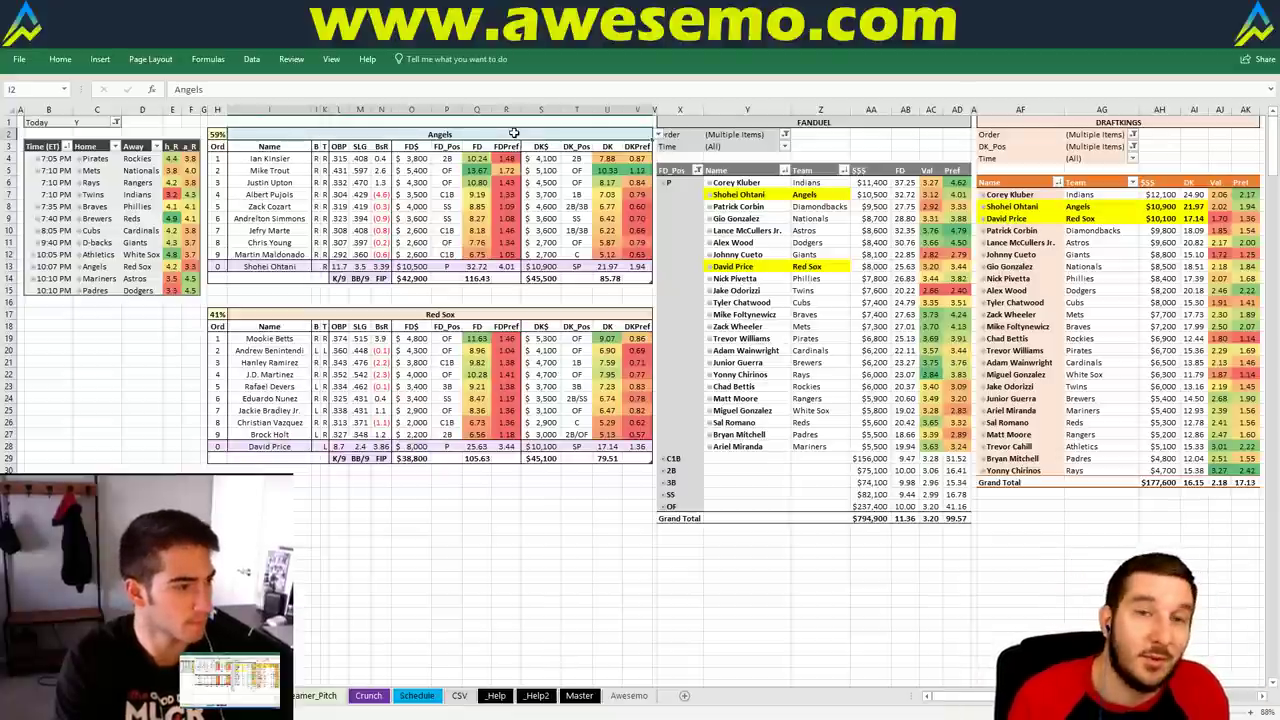
{"action": "type", "text": "Mariners"}
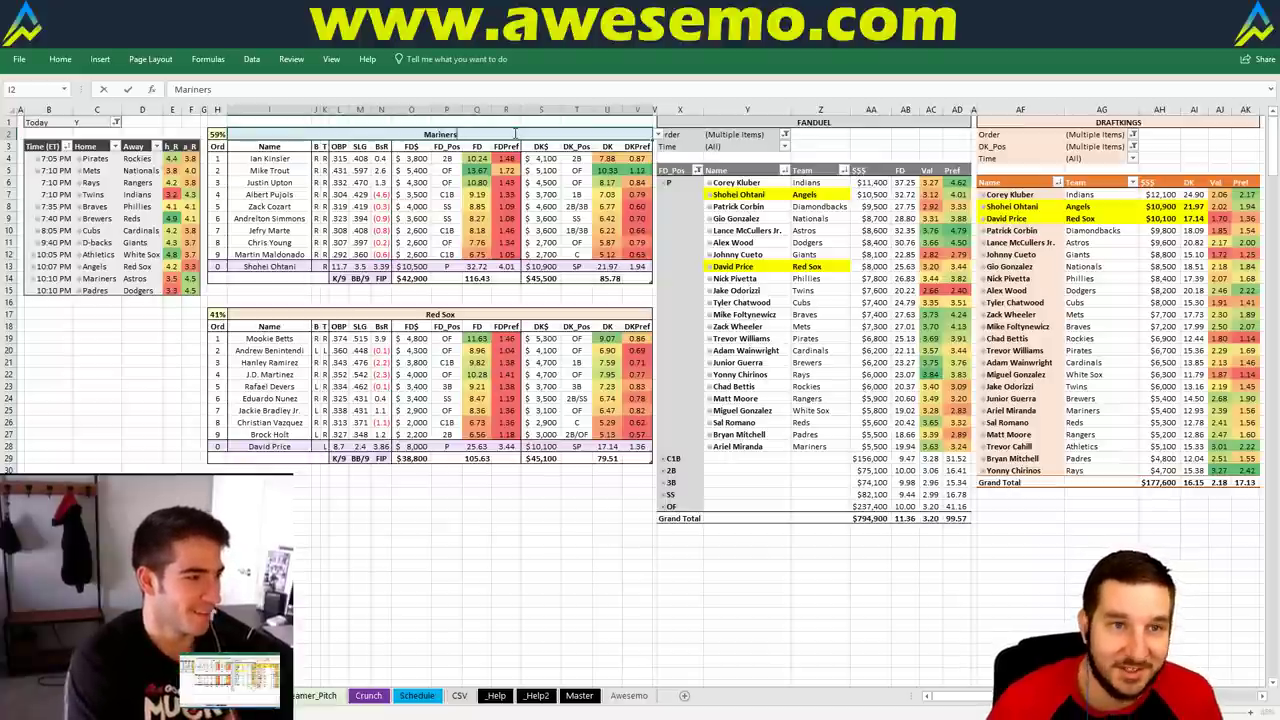
{"action": "key", "text": "Return"}
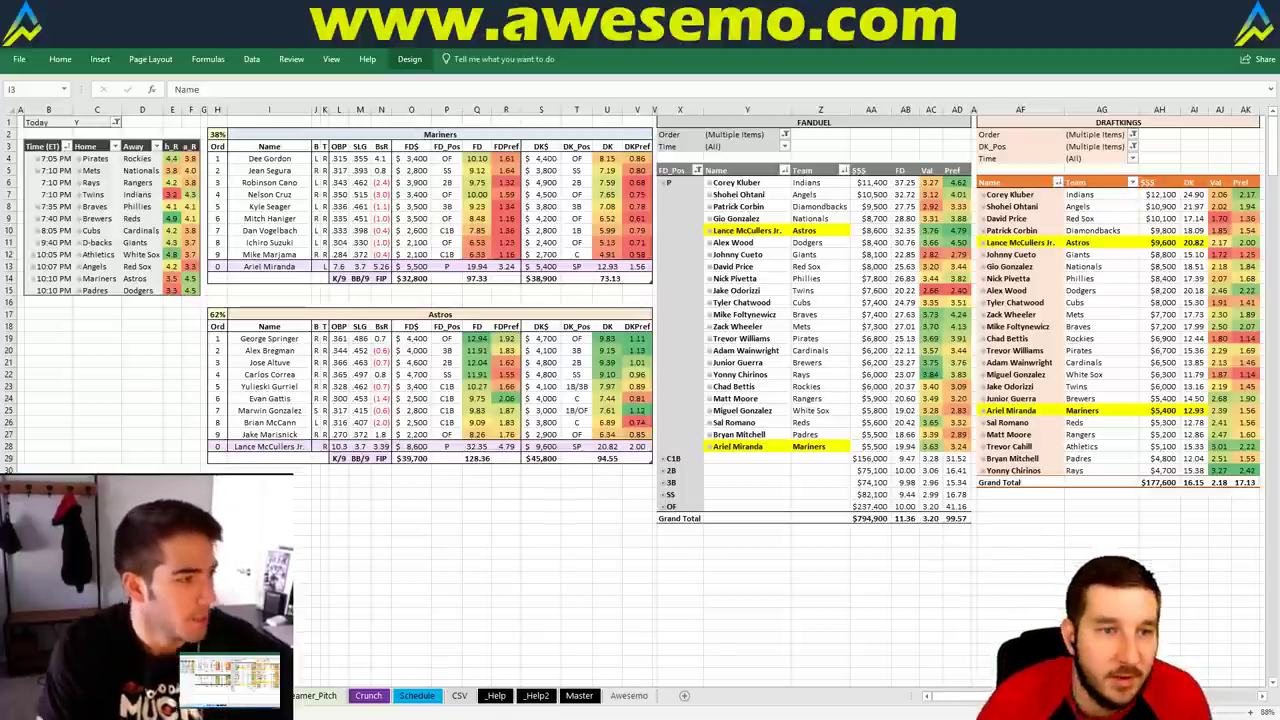
Change the team heading the upper lineup table, cell I2, to Padres
{"action": "left_click", "coordinate": [506, 134]}
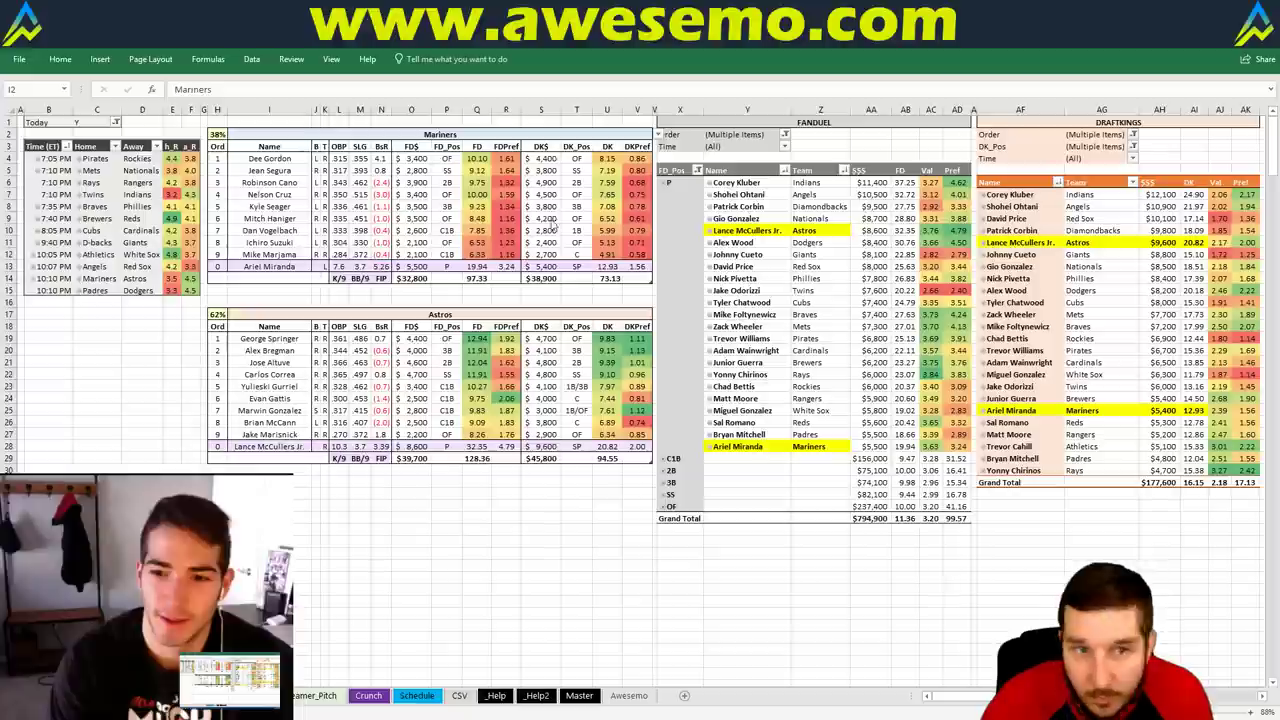
{"action": "left_click", "coordinate": [518, 130]}
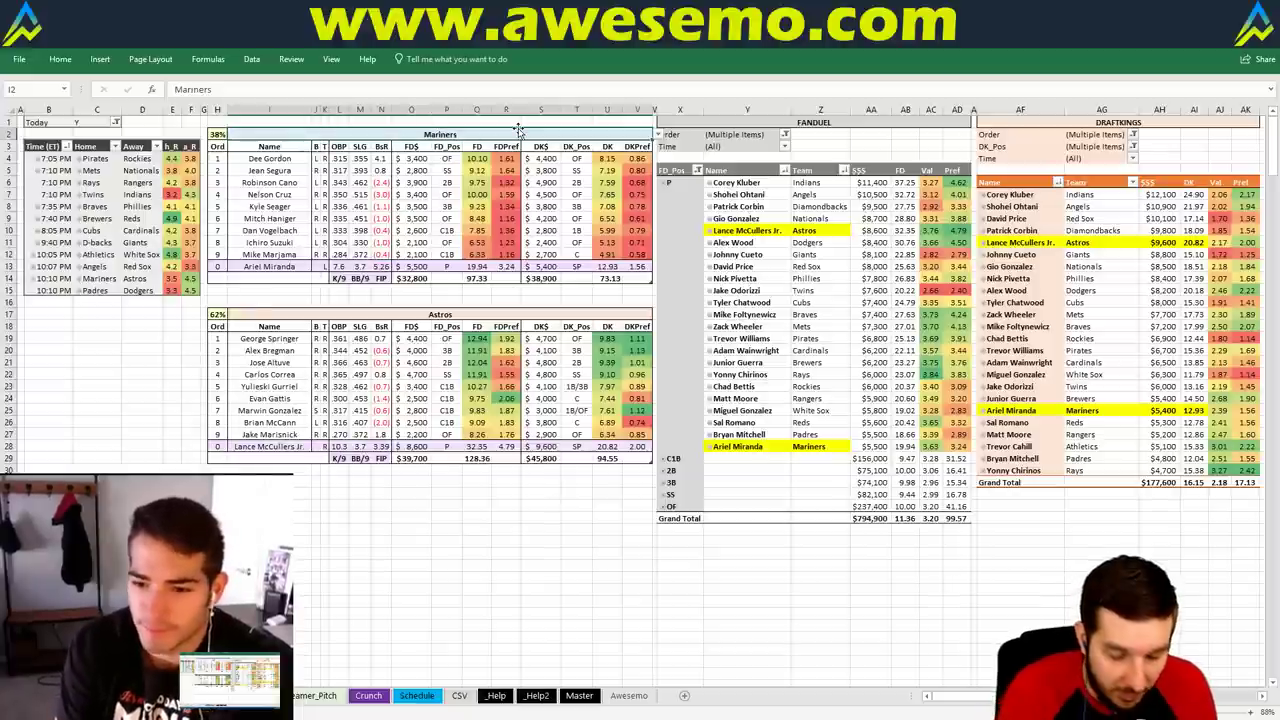
{"action": "type", "text": "Padres"}
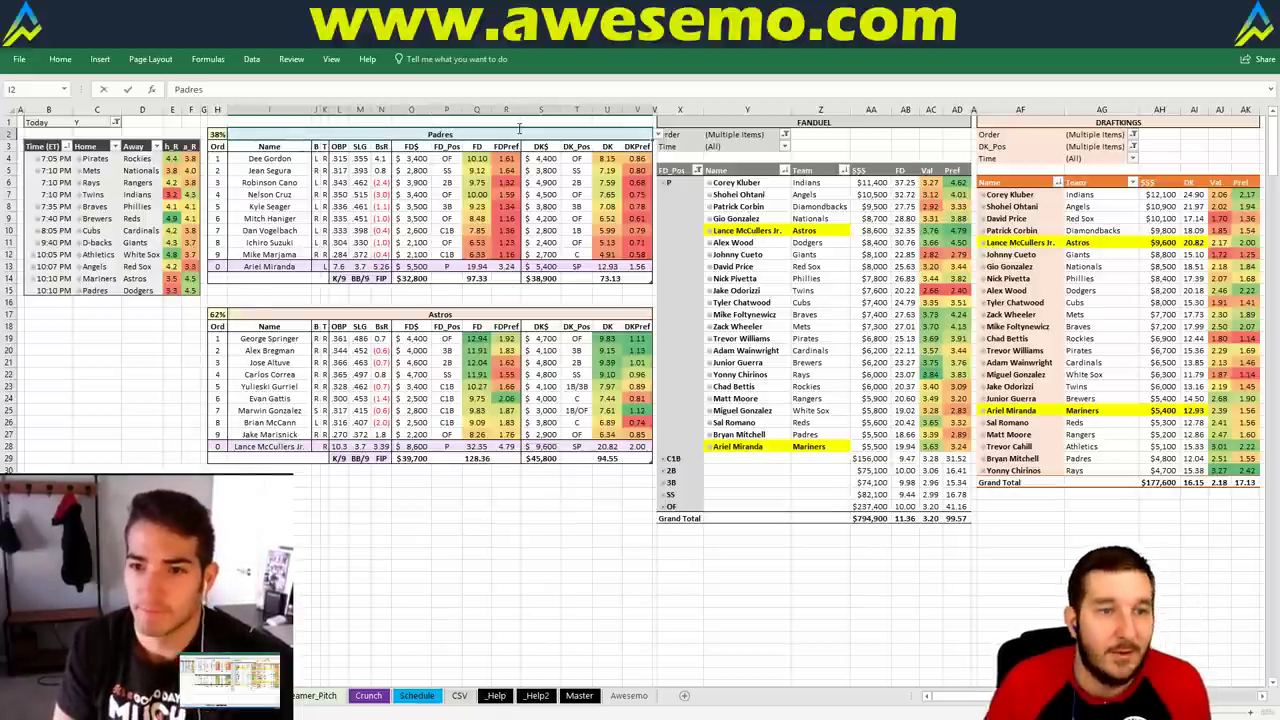
{"action": "key", "text": "Return"}
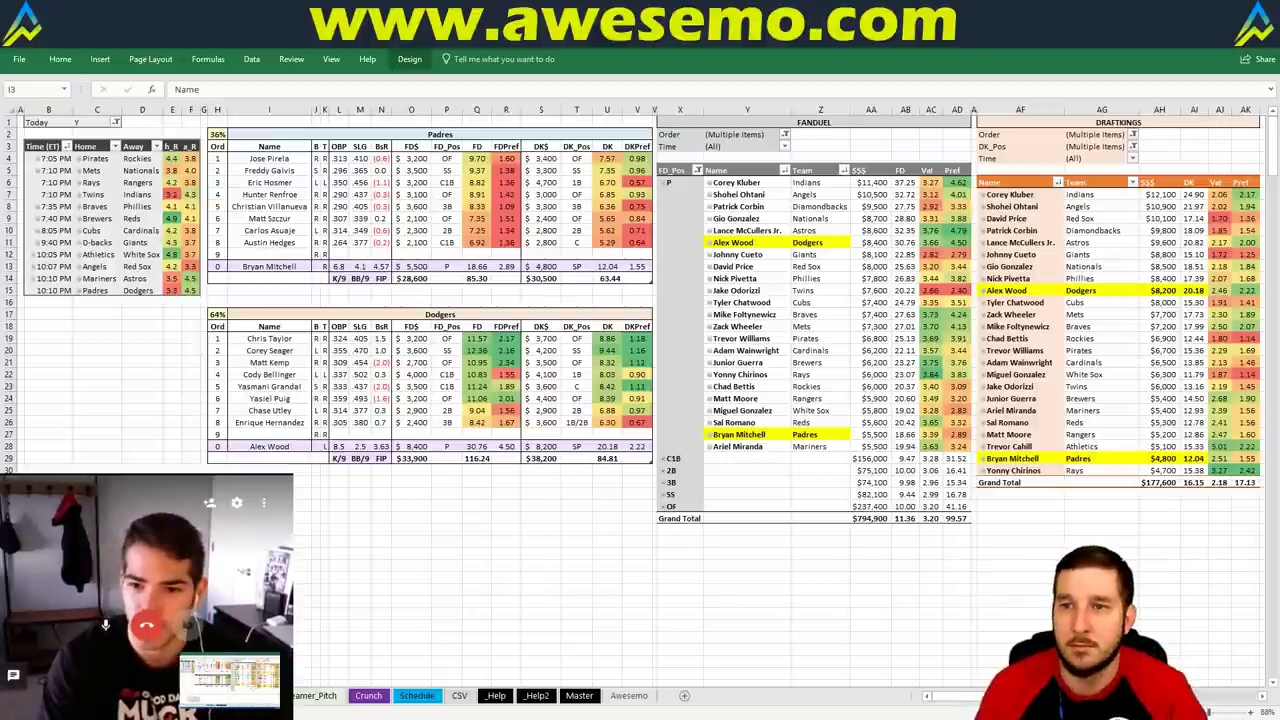
Filter the DraftKings player table to catchers by DK_Pos, and restore its pitcher filter
{"action": "left_click", "coordinate": [1132, 146]}
{"action": "type", "text": "c"}
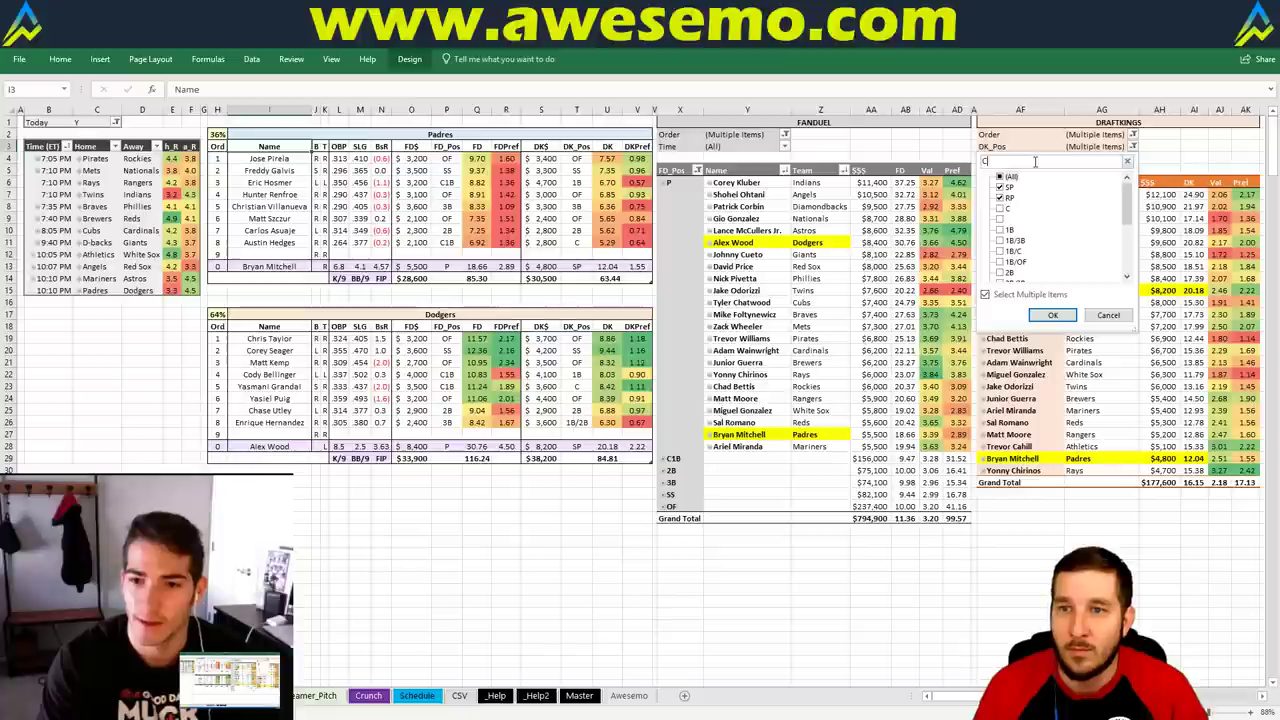
{"action": "key", "text": "Return"}
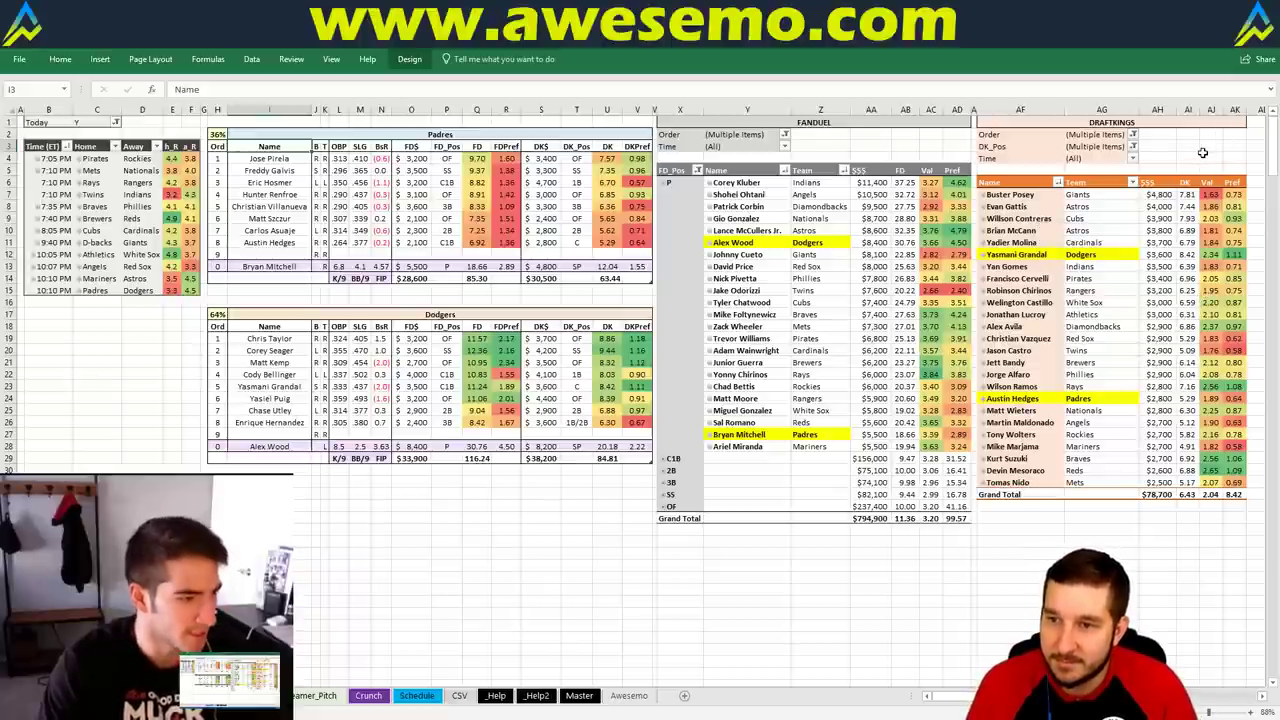
{"action": "left_click", "coordinate": [1057, 535]}
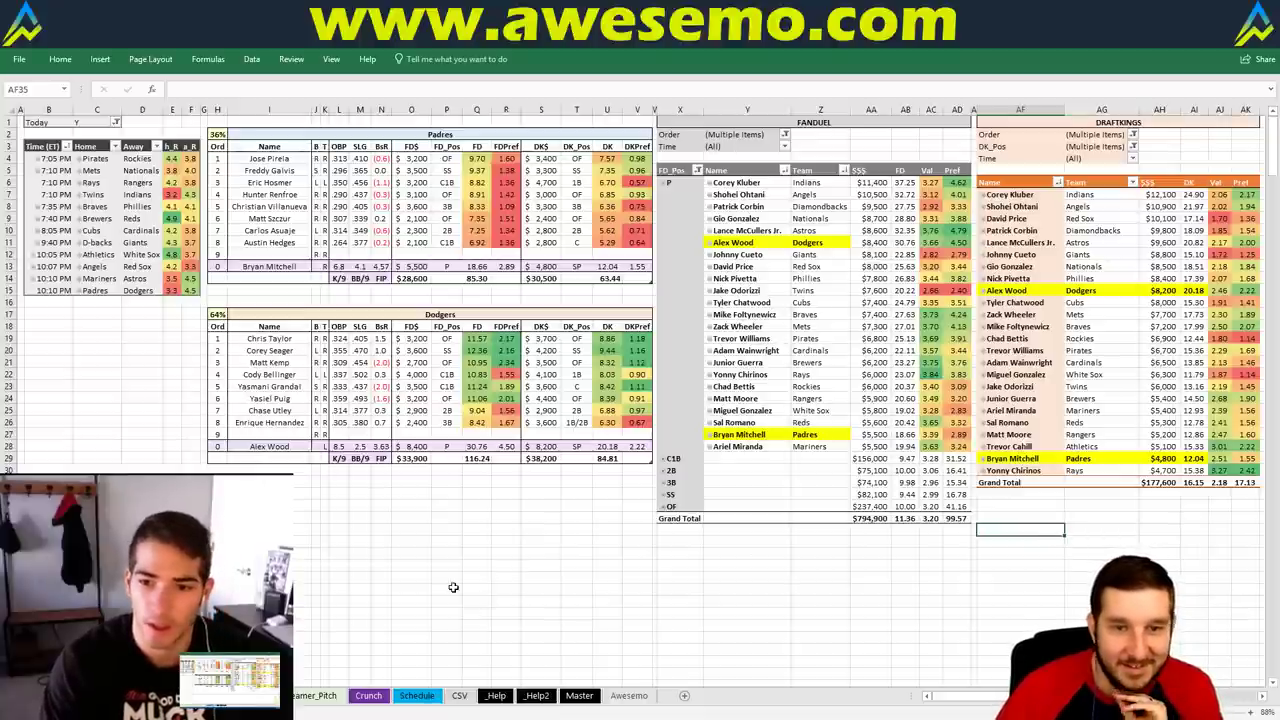
{"action": "left_click", "coordinate": [502, 497]}
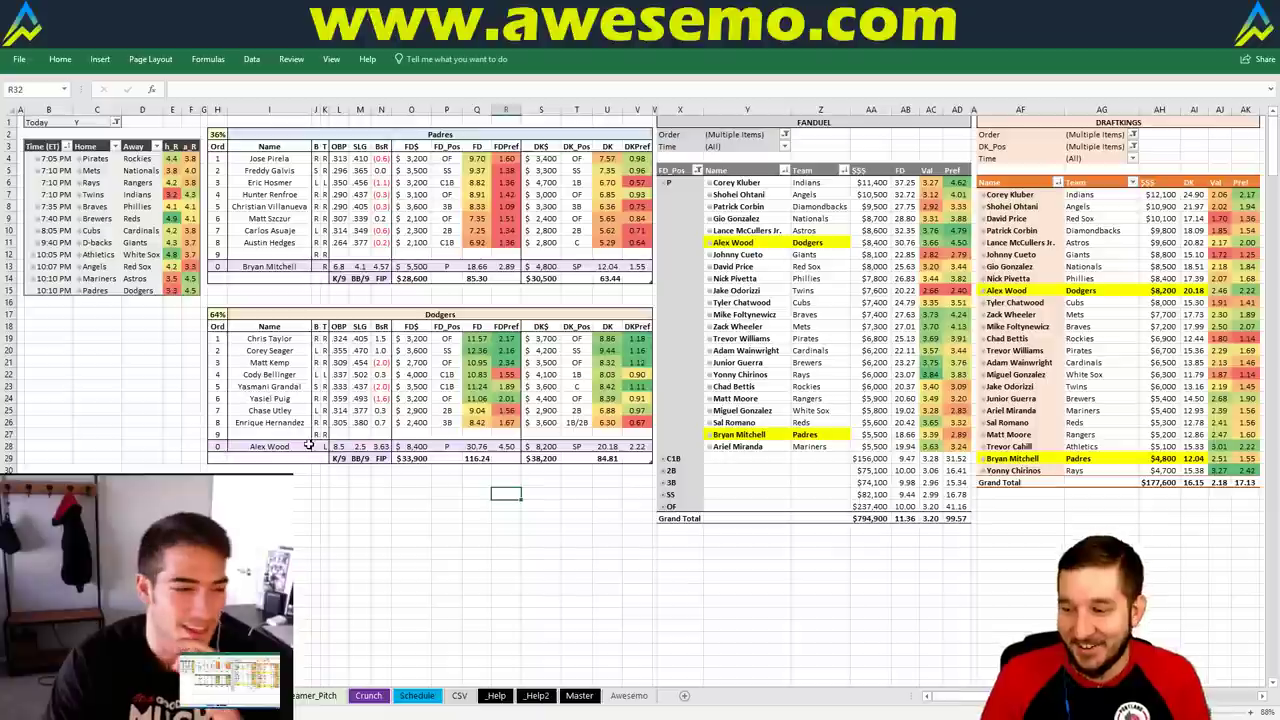
{"action": "left_click", "coordinate": [217, 494]}
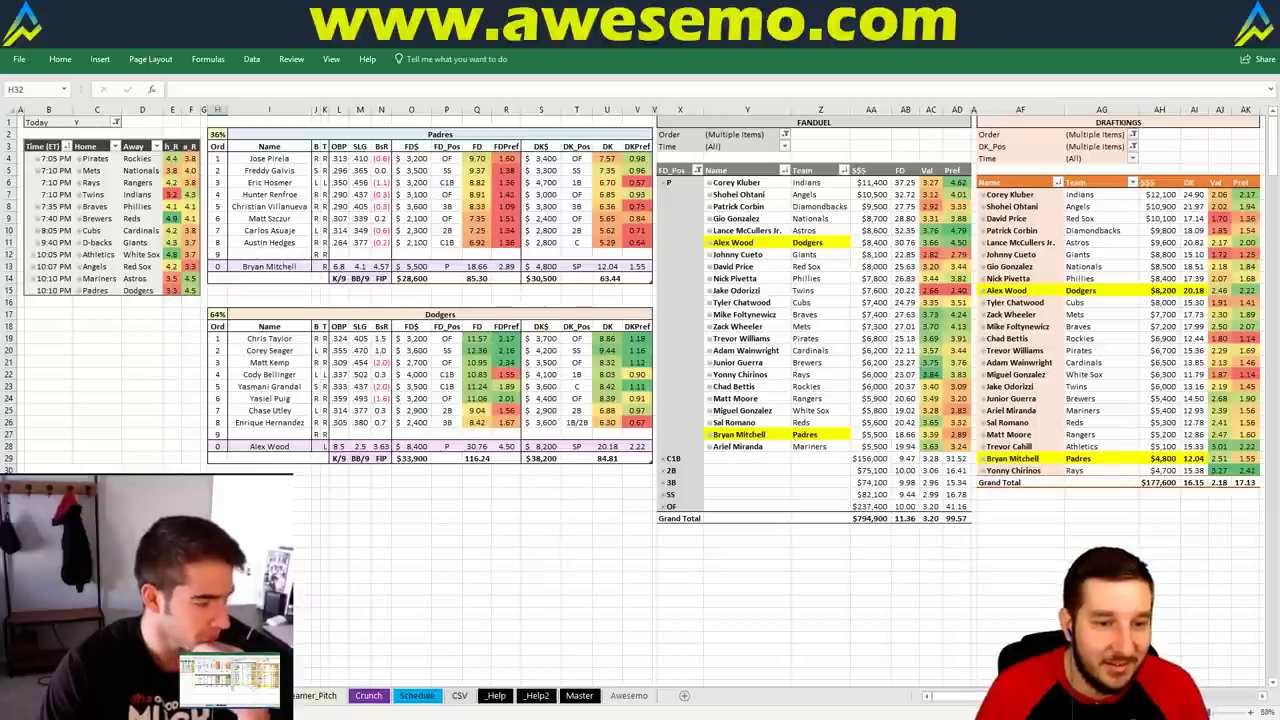
{"action": "left_click", "coordinate": [296, 492]}
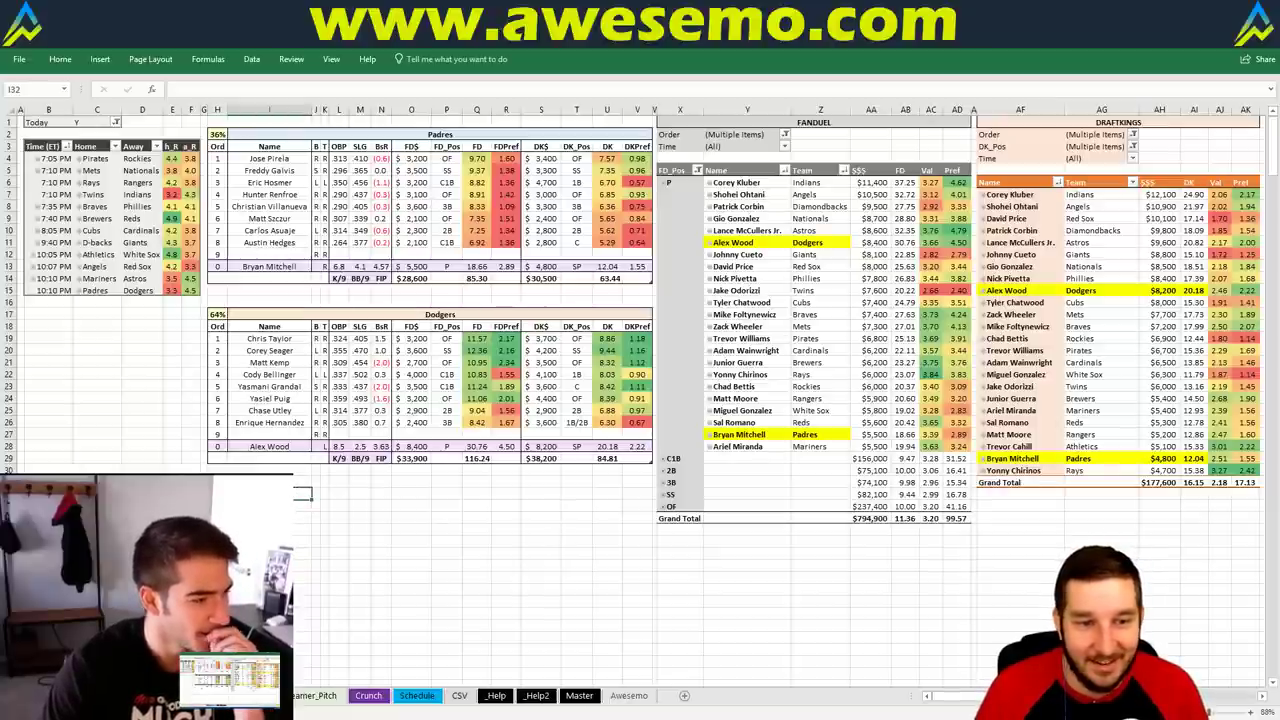
{"action": "left_click", "coordinate": [380, 494]}
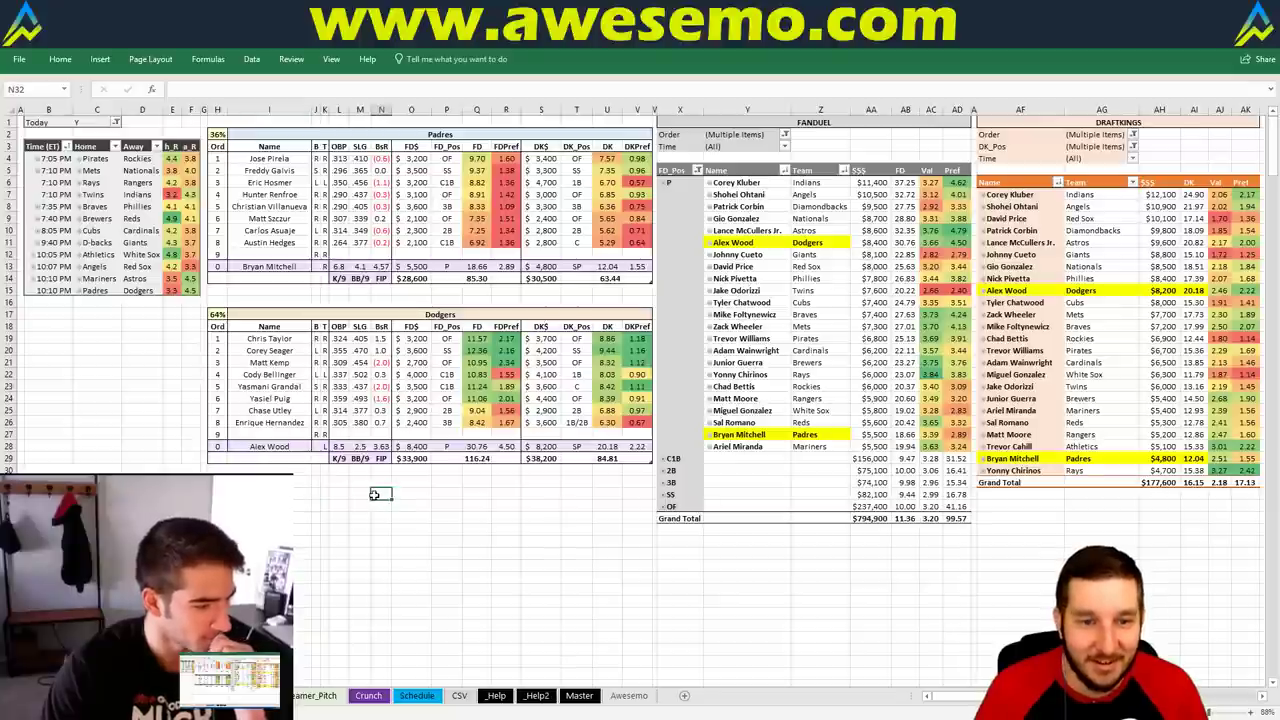
{"action": "left_click", "coordinate": [417, 491]}
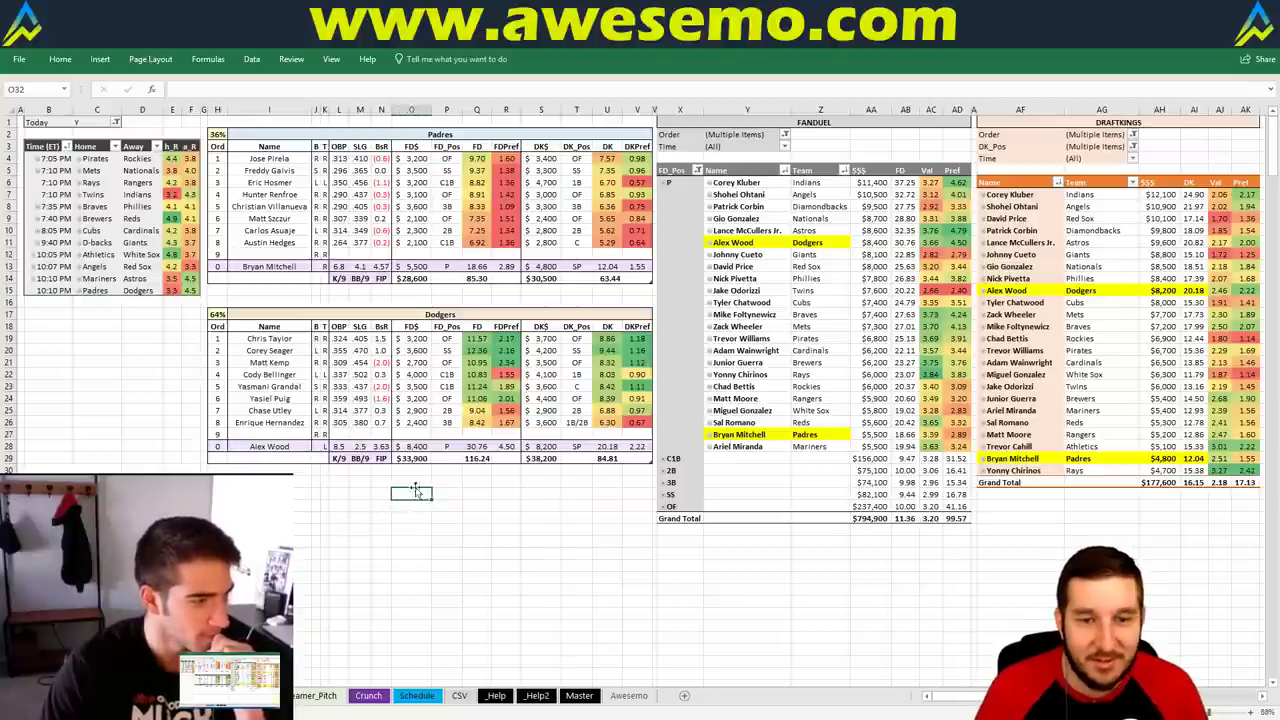
{"action": "left_click", "coordinate": [441, 493]}
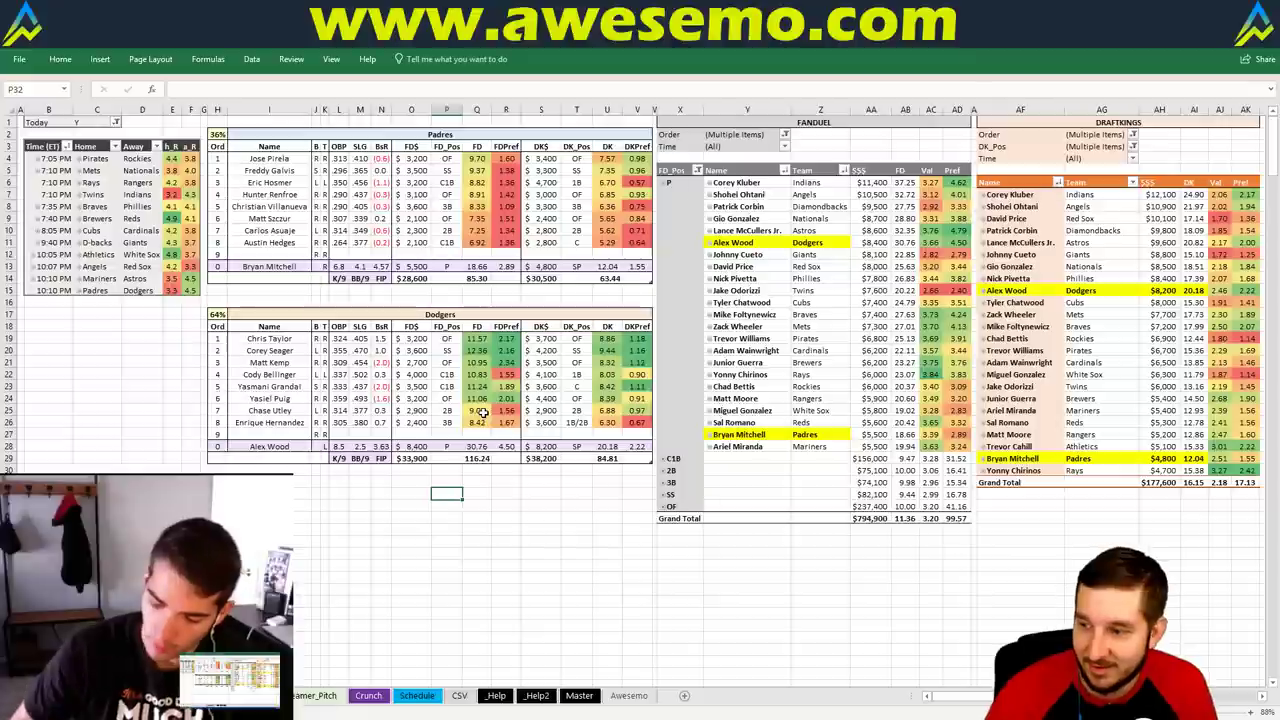
{"action": "left_click", "coordinate": [474, 503]}
{"action": "left_click", "coordinate": [474, 491]}
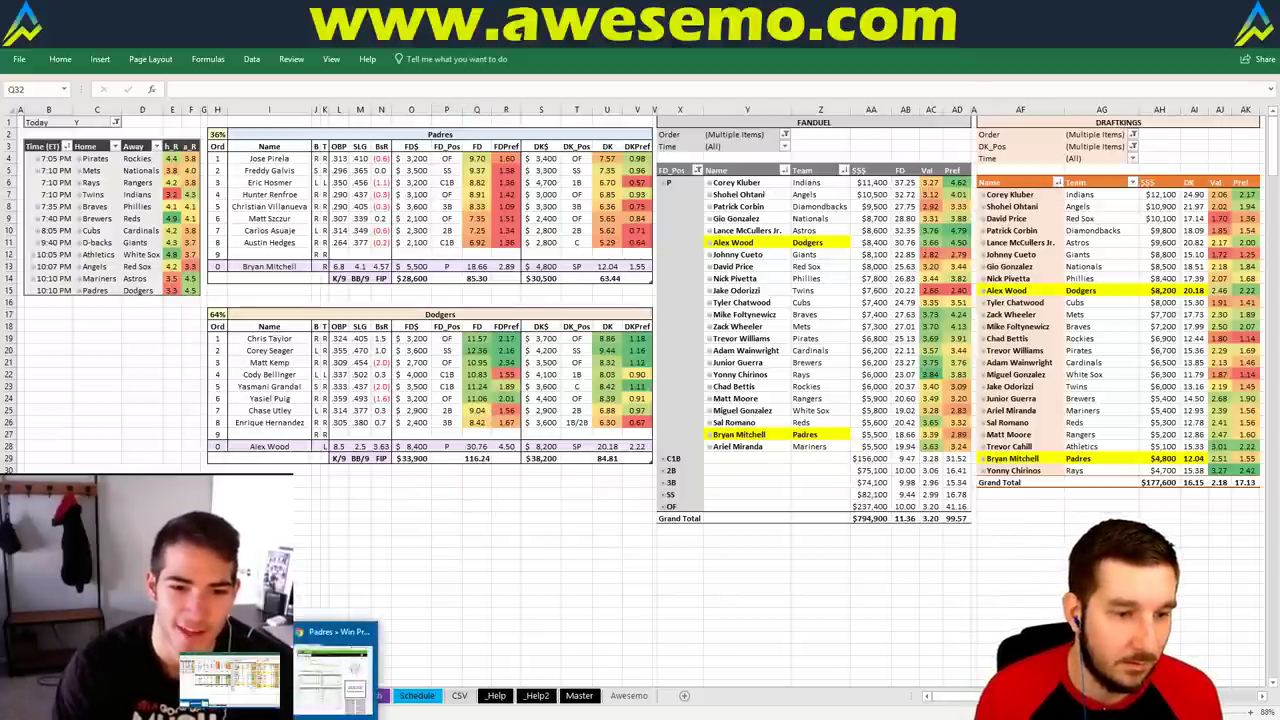
Switch to Fantasy Cruncher in Chrome, open its MLB Lineup Cruncher for FanDuel, and bring the Crunch_2 lineups and player exposures into view
{"action": "left_click", "coordinate": [335, 670]}
{"action": "key", "text": "ctrl+Tab"}
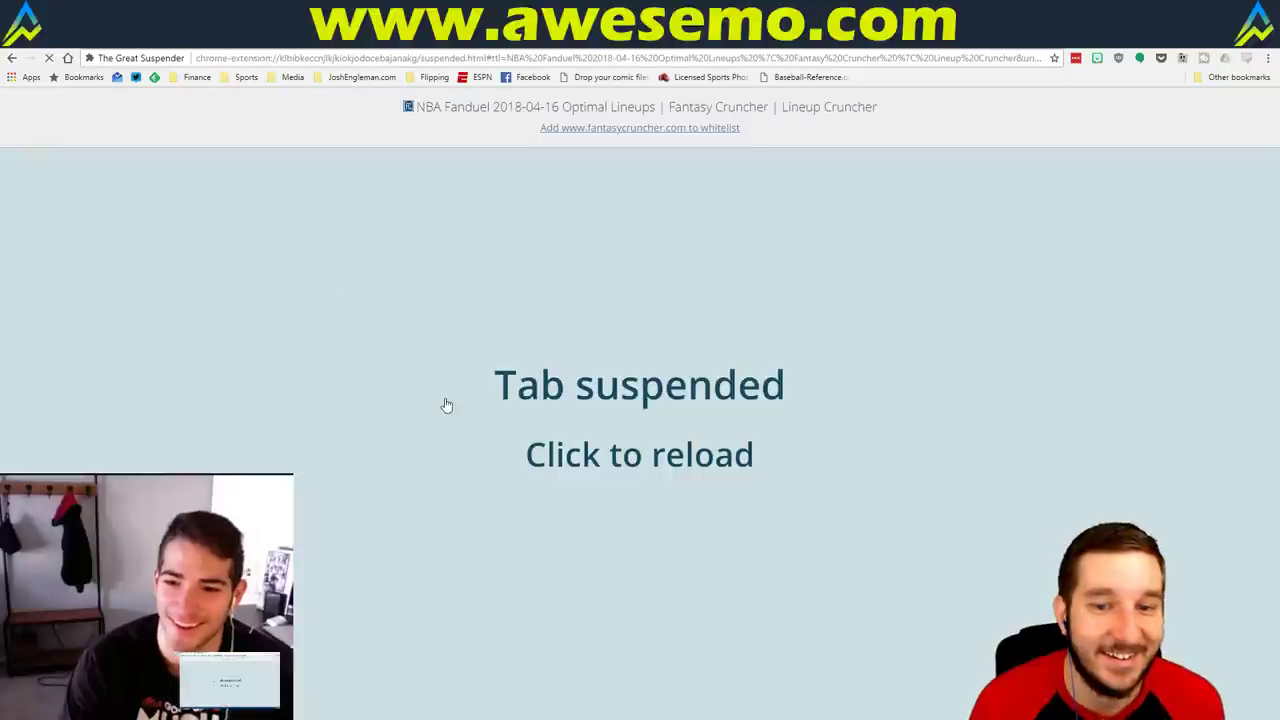
{"action": "left_click", "coordinate": [490, 356]}
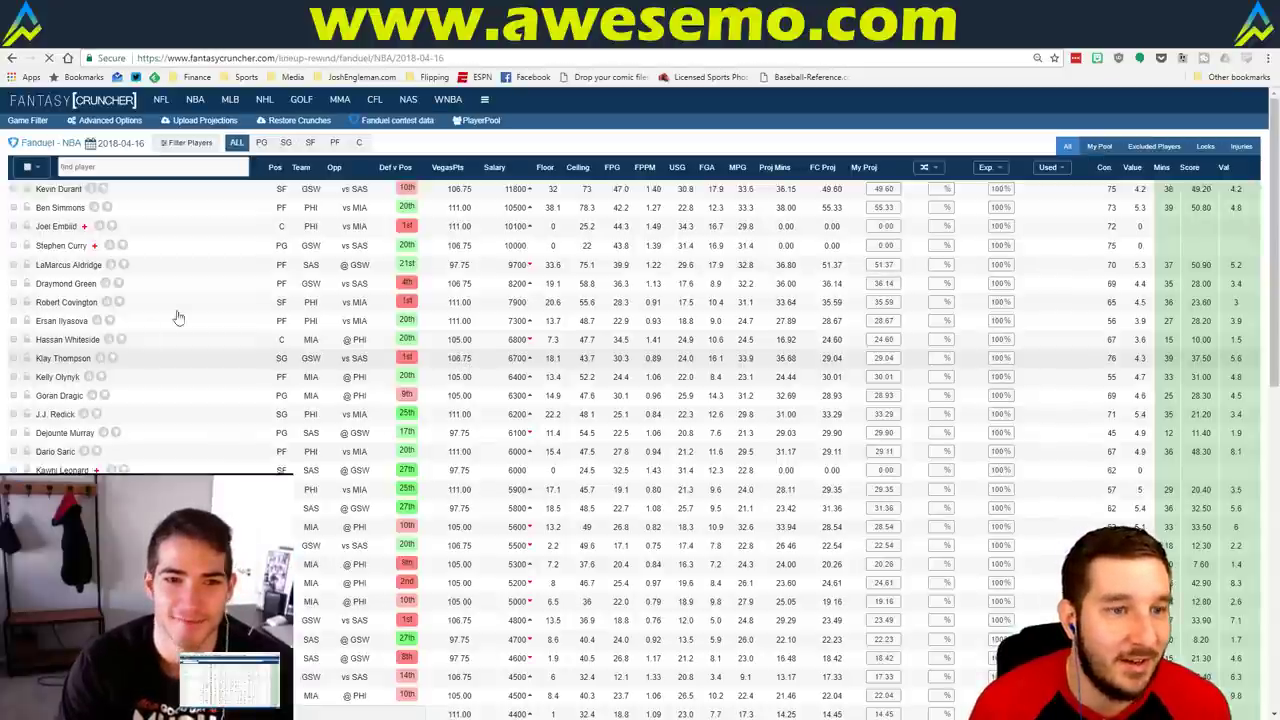
{"action": "mouse_move", "coordinate": [230, 99]}
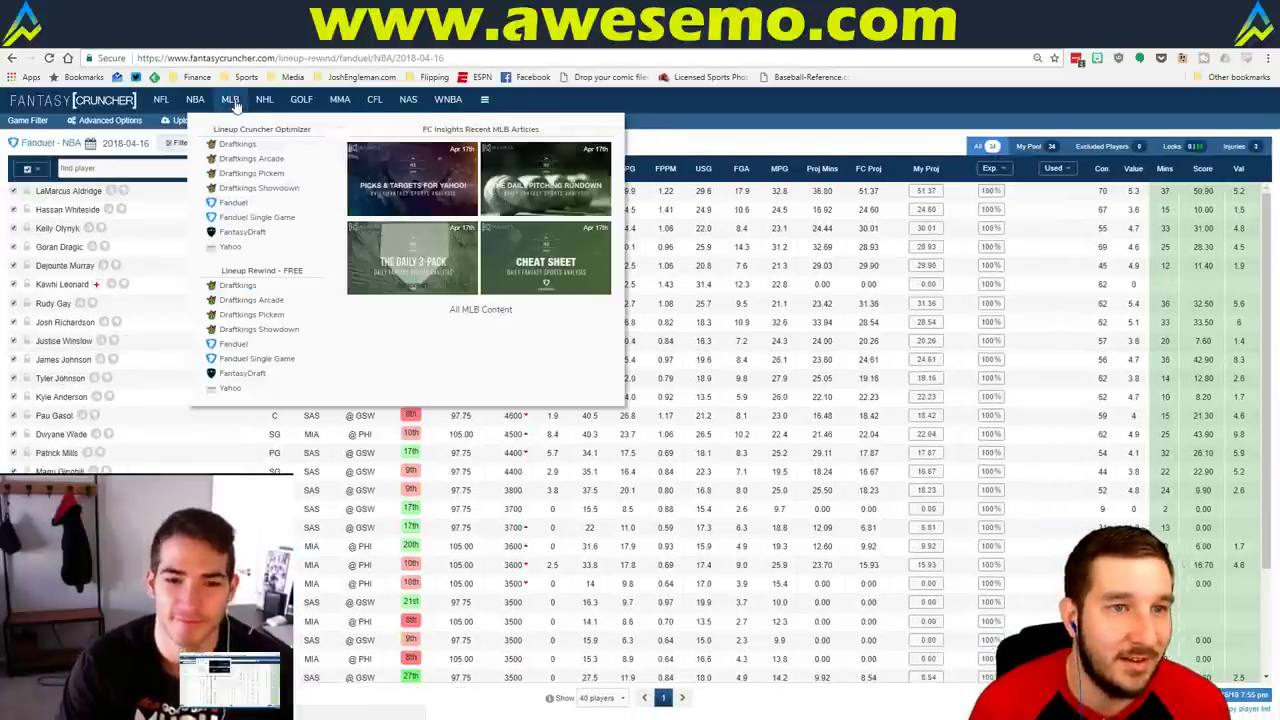
{"action": "left_click", "coordinate": [240, 202]}
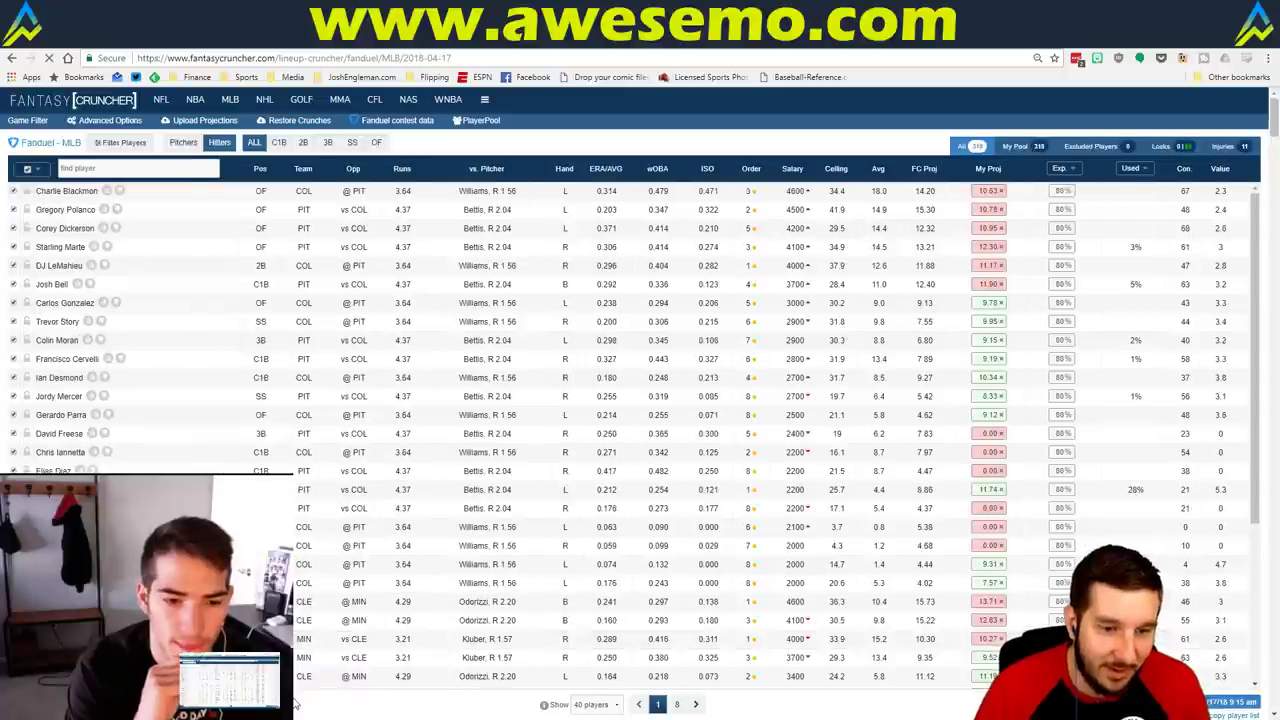
{"action": "scroll", "coordinate": [378, 613], "scroll_direction": "down", "scroll_amount": 2}
{"action": "scroll", "coordinate": [378, 613], "scroll_direction": "down", "scroll_amount": 5}
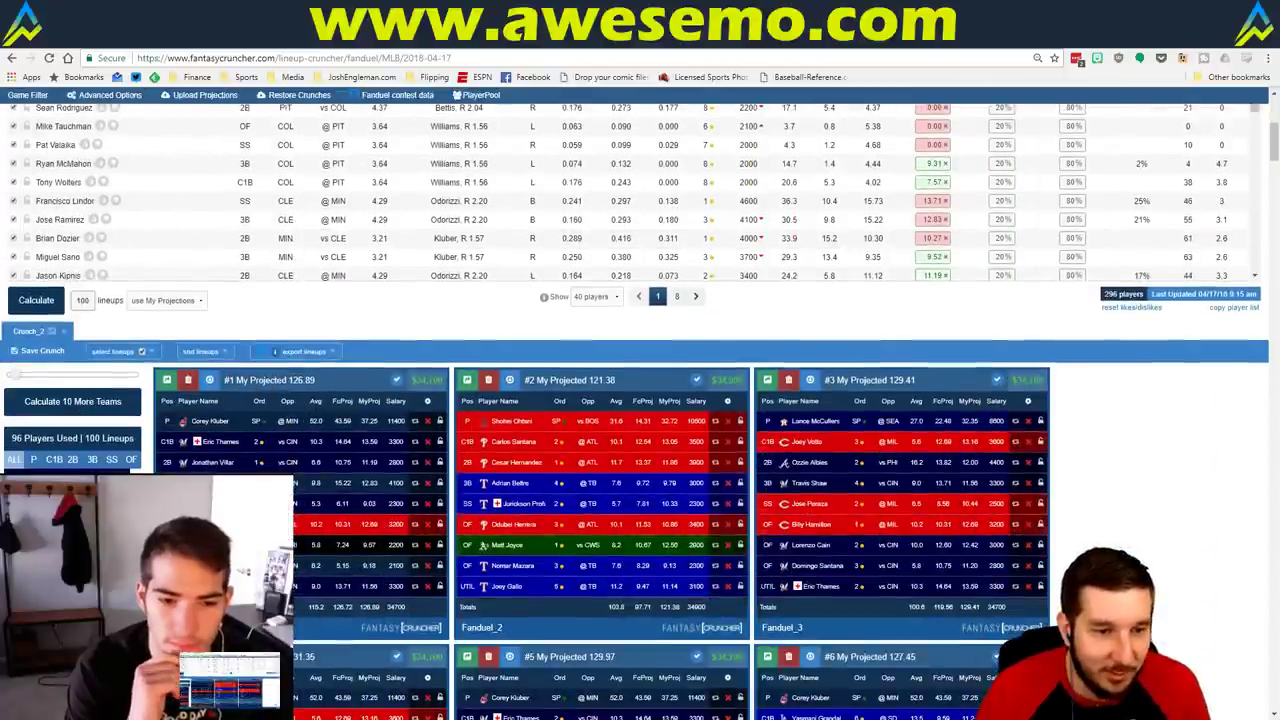
{"action": "scroll", "coordinate": [640, 410], "scroll_direction": "down", "scroll_amount": 2}
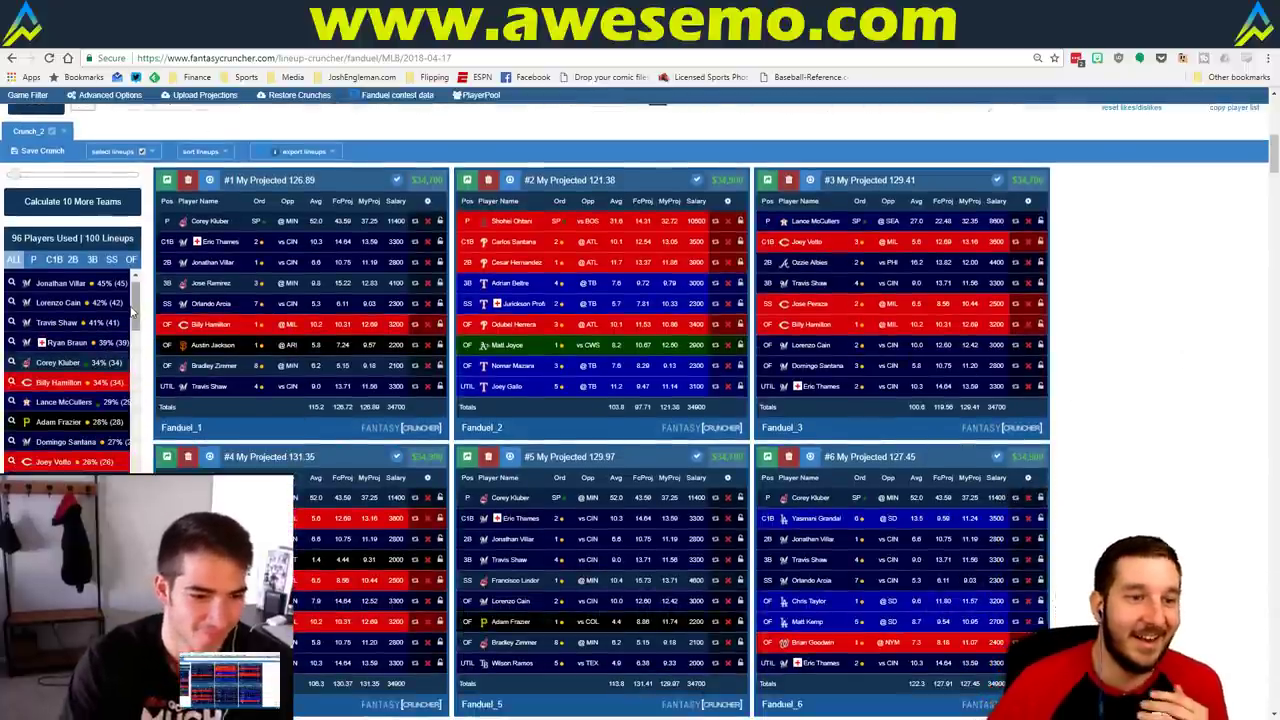
Review the pitcher exposures for the Crunch_2 lineups, and return to the exposure list for all positions
{"action": "scroll", "coordinate": [138, 295], "scroll_direction": "up", "scroll_amount": 1}
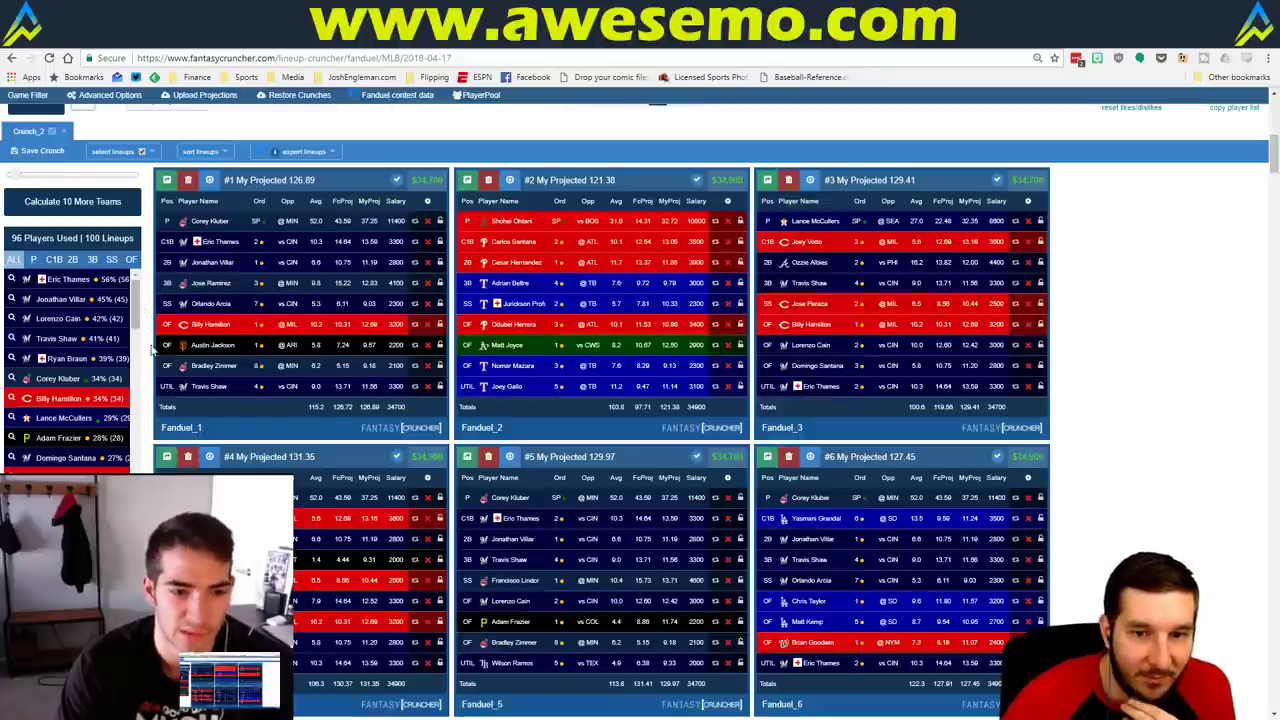
{"action": "left_click", "coordinate": [34, 260]}
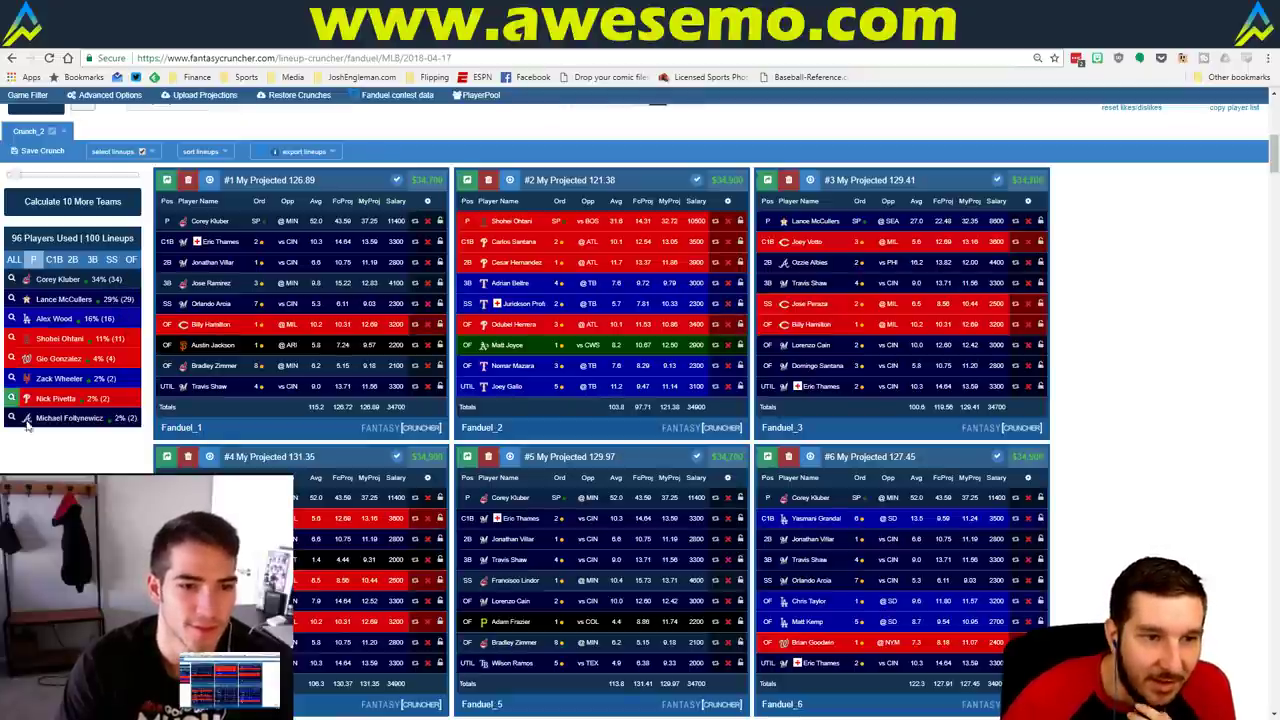
{"action": "left_click", "coordinate": [17, 260]}
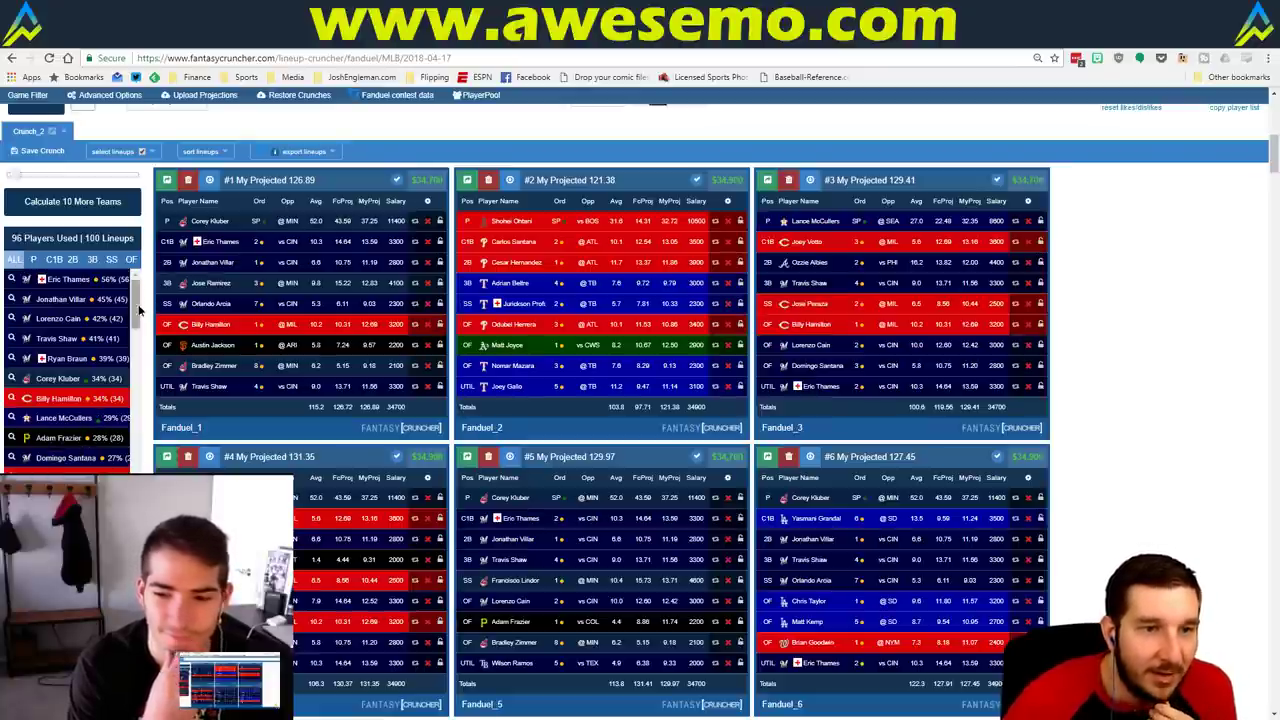
{"action": "scroll", "coordinate": [142, 305], "scroll_direction": "down", "scroll_amount": 2}
{"action": "scroll", "coordinate": [140, 299], "scroll_direction": "up", "scroll_amount": 2}
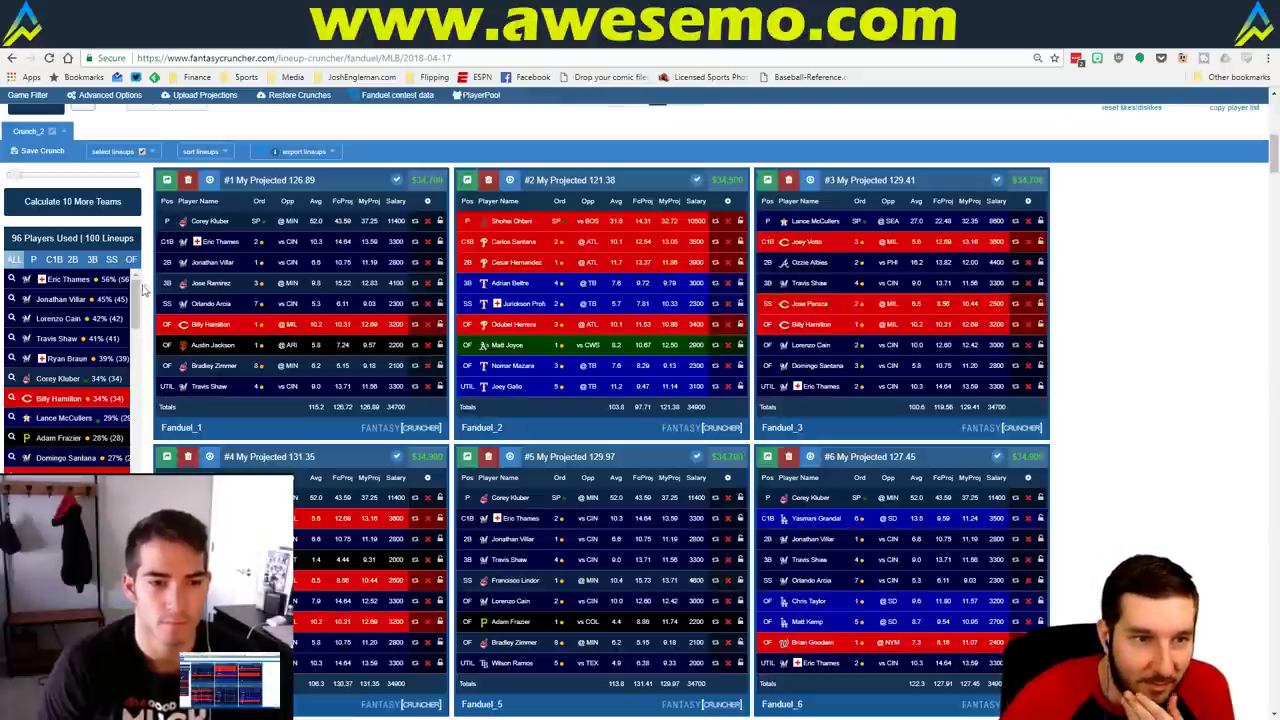
{"action": "mouse_move", "coordinate": [140, 290]}
{"action": "left_mouse_down"}
{"action": "mouse_move", "coordinate": [141, 366]}
{"action": "mouse_move", "coordinate": [143, 283]}
{"action": "left_mouse_up"}
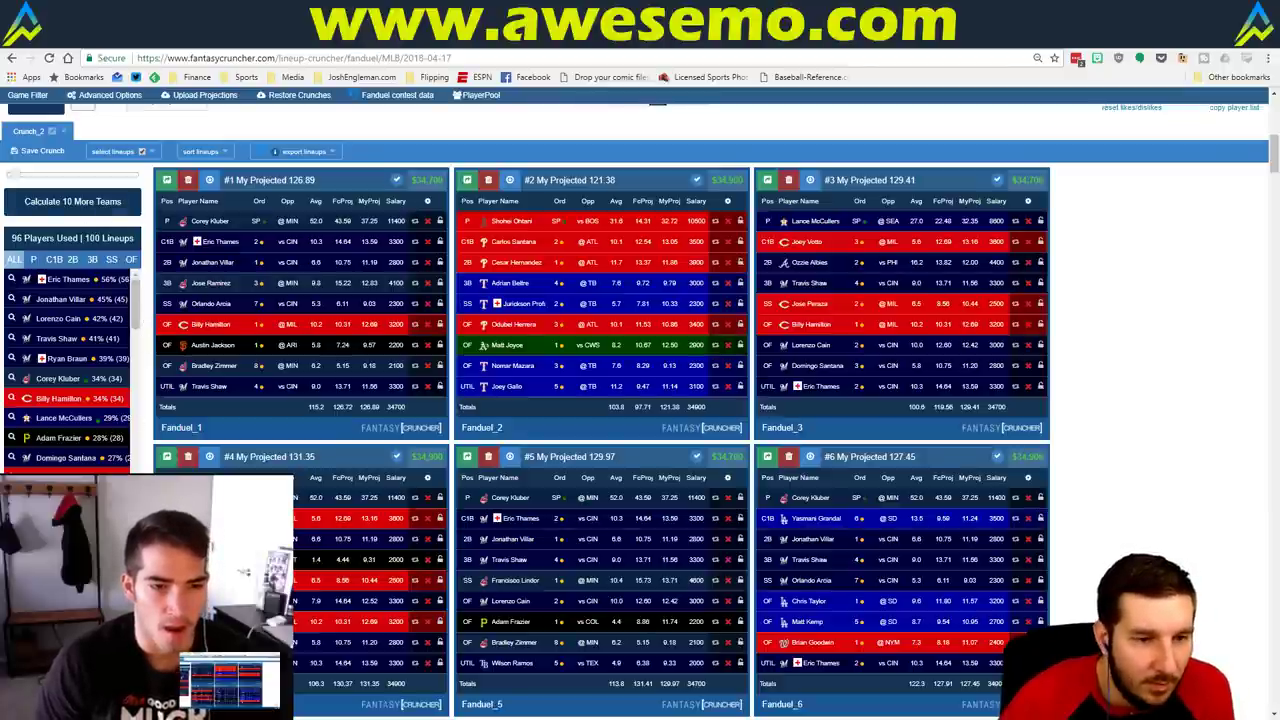
{"action": "key", "text": "alt+Tab"}
{"action": "key", "text": "alt+Tab"}
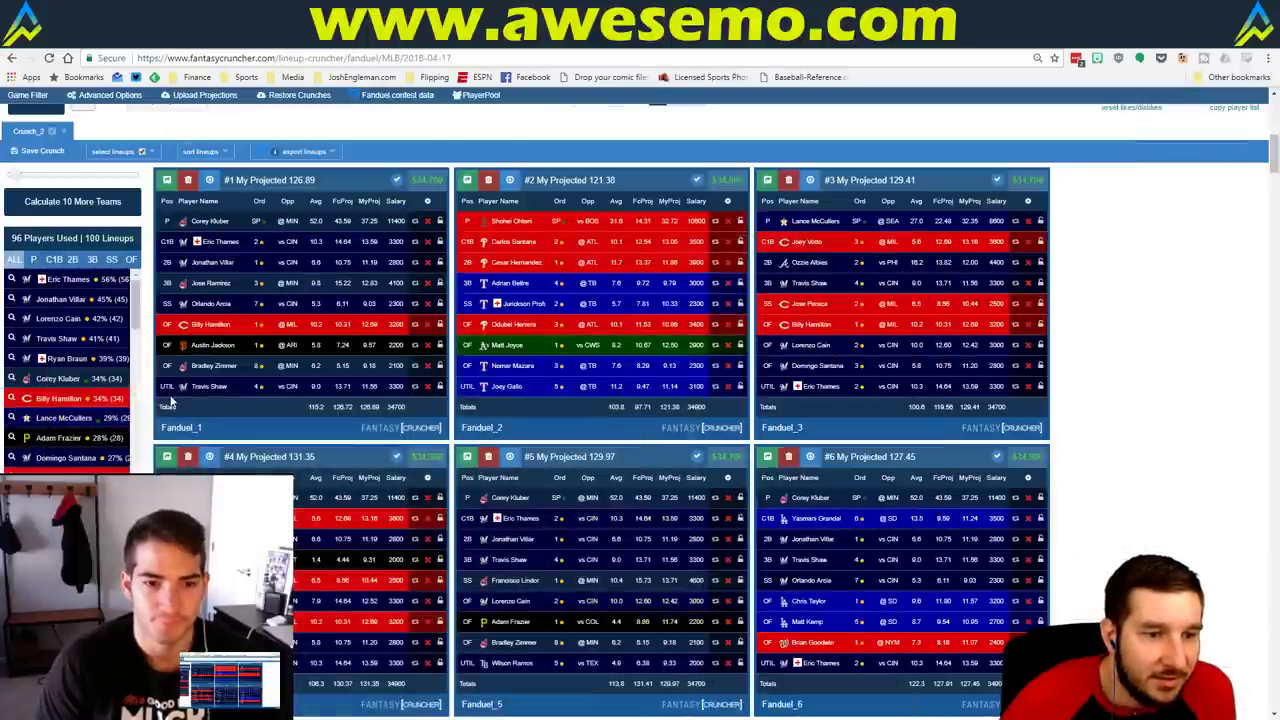
{"action": "scroll", "coordinate": [90, 400], "scroll_direction": "down", "scroll_amount": 1}
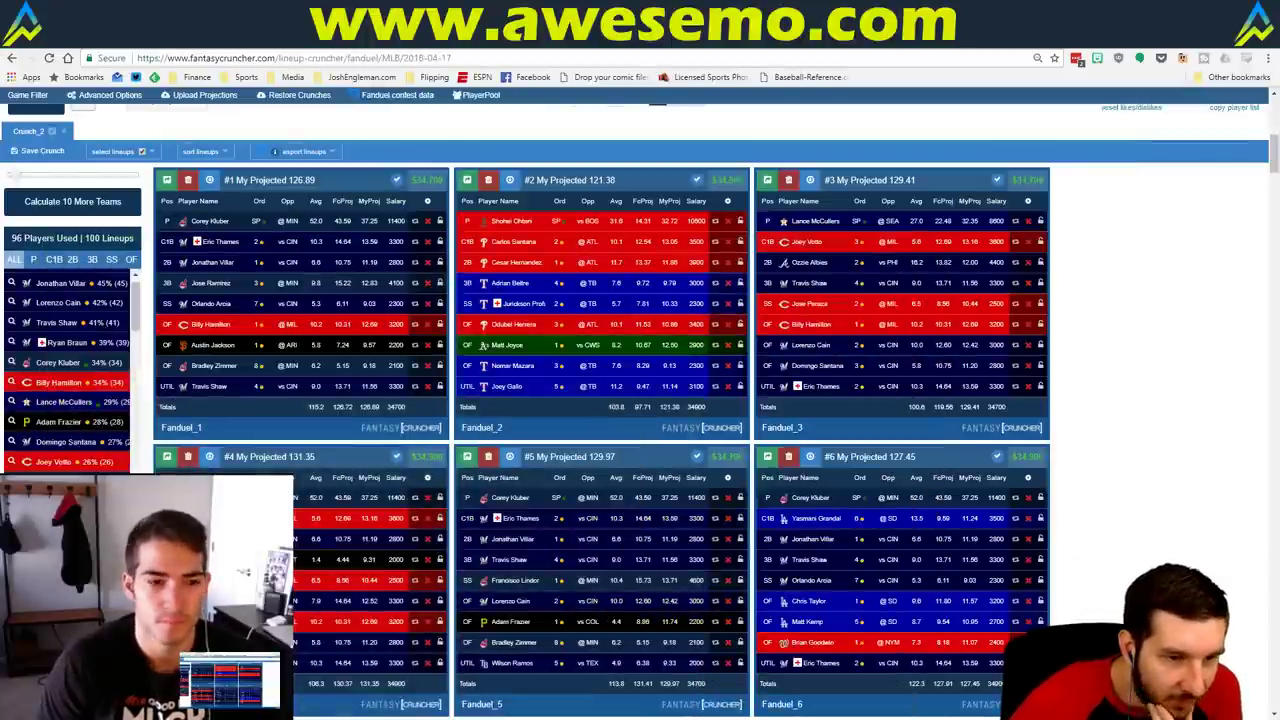
View only the Crunch_2 lineups containing Corey Seager, and remove that lineup filter
{"action": "left_click", "coordinate": [70, 362]}
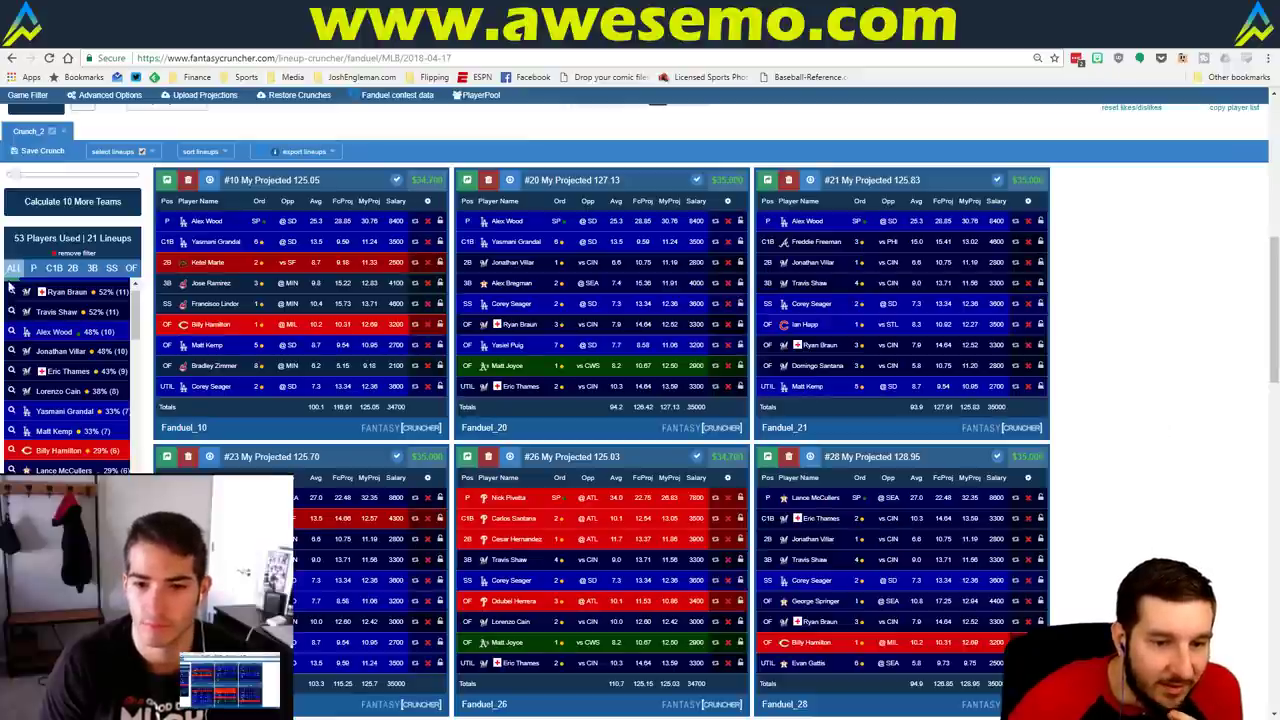
{"action": "left_click", "coordinate": [68, 257]}
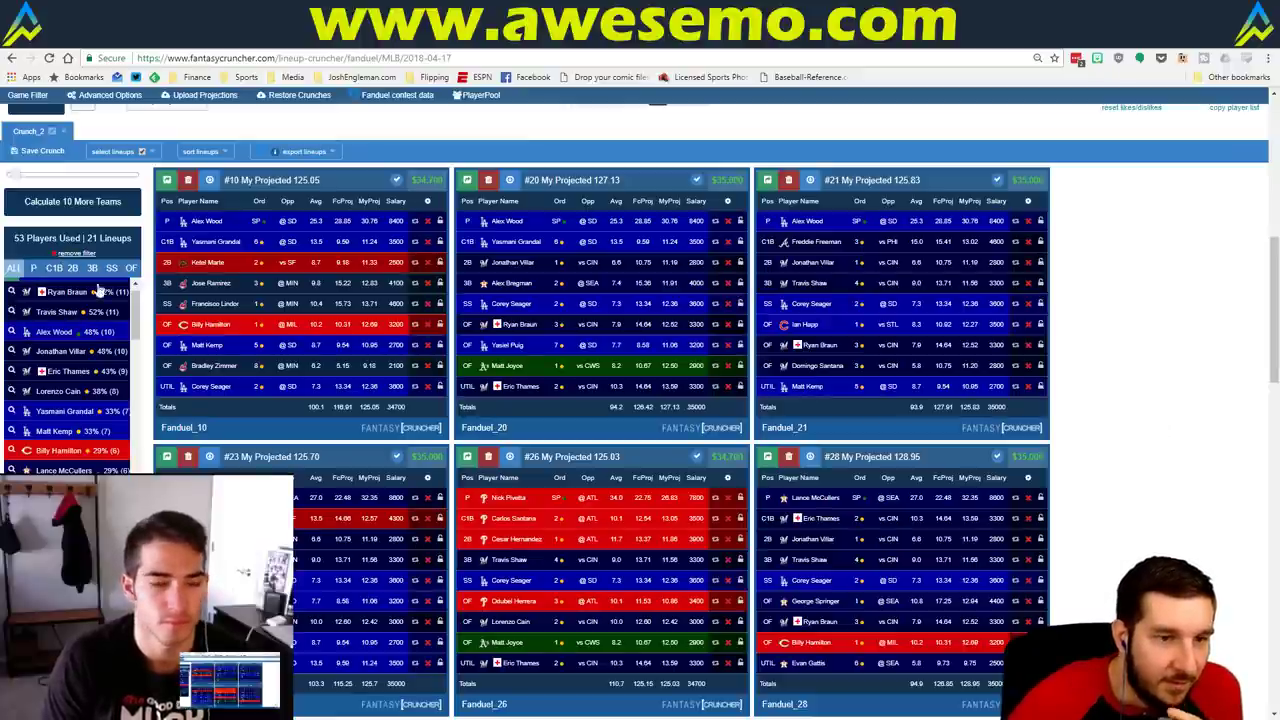
{"action": "left_click_drag", "start_coordinate": [134, 321], "coordinate": [139, 460]}
Examine the outfielder exposures from highest to lowest, and return the exposure list to all positions
{"action": "left_click", "coordinate": [130, 259]}
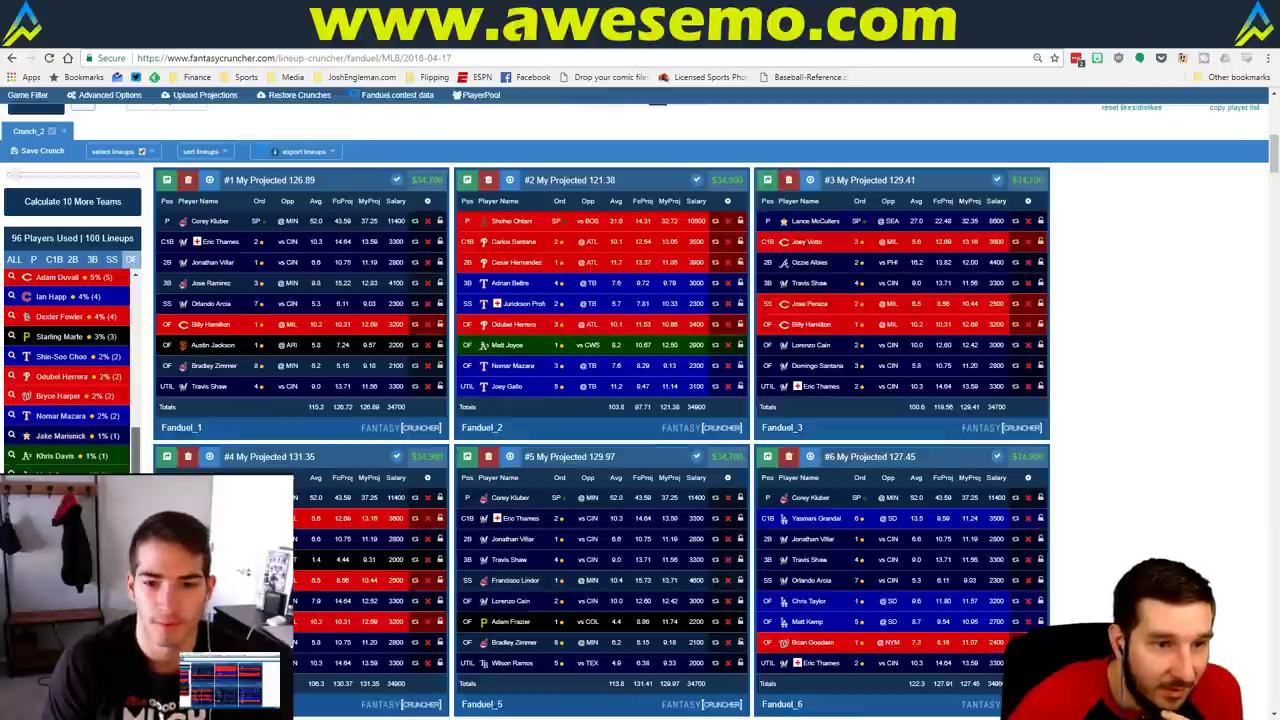
{"action": "scroll", "coordinate": [146, 356], "scroll_direction": "up", "scroll_amount": 4}
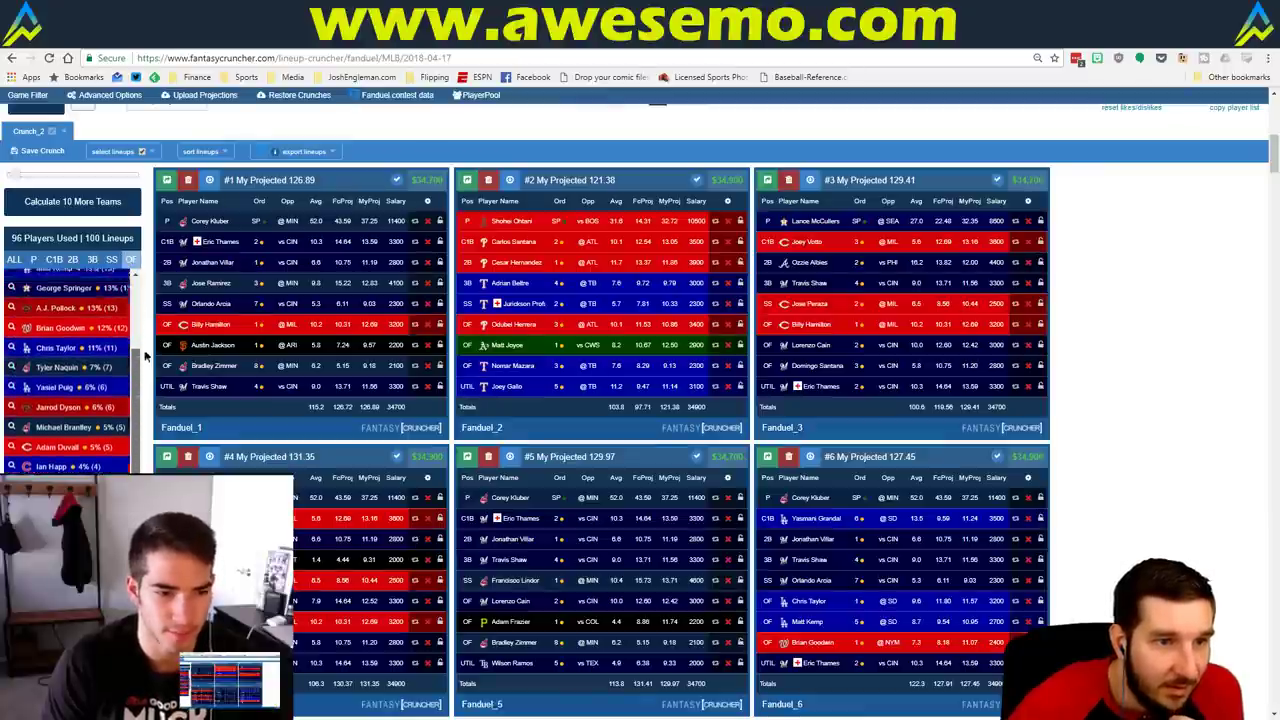
{"action": "scroll", "coordinate": [146, 356], "scroll_direction": "up", "scroll_amount": 4}
{"action": "scroll", "coordinate": [146, 320], "scroll_direction": "down", "scroll_amount": 8}
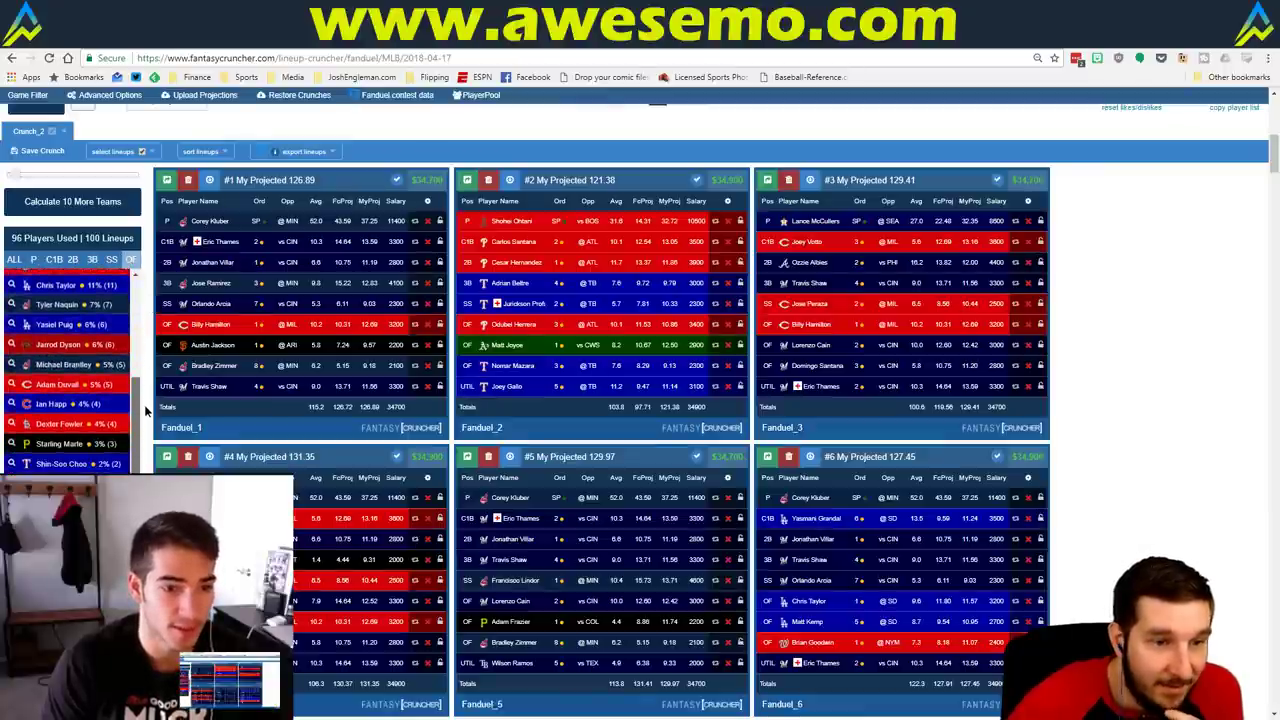
{"action": "scroll", "coordinate": [142, 399], "scroll_direction": "up", "scroll_amount": 8}
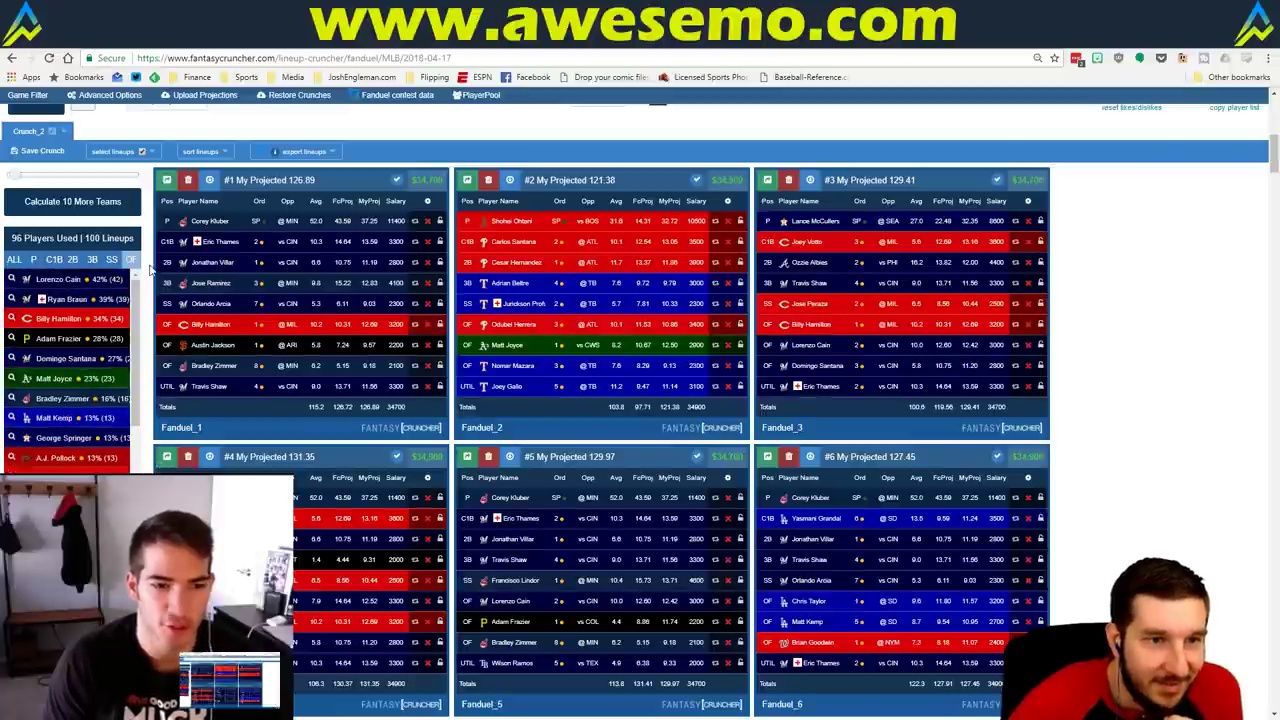
{"action": "left_click", "coordinate": [15, 260]}
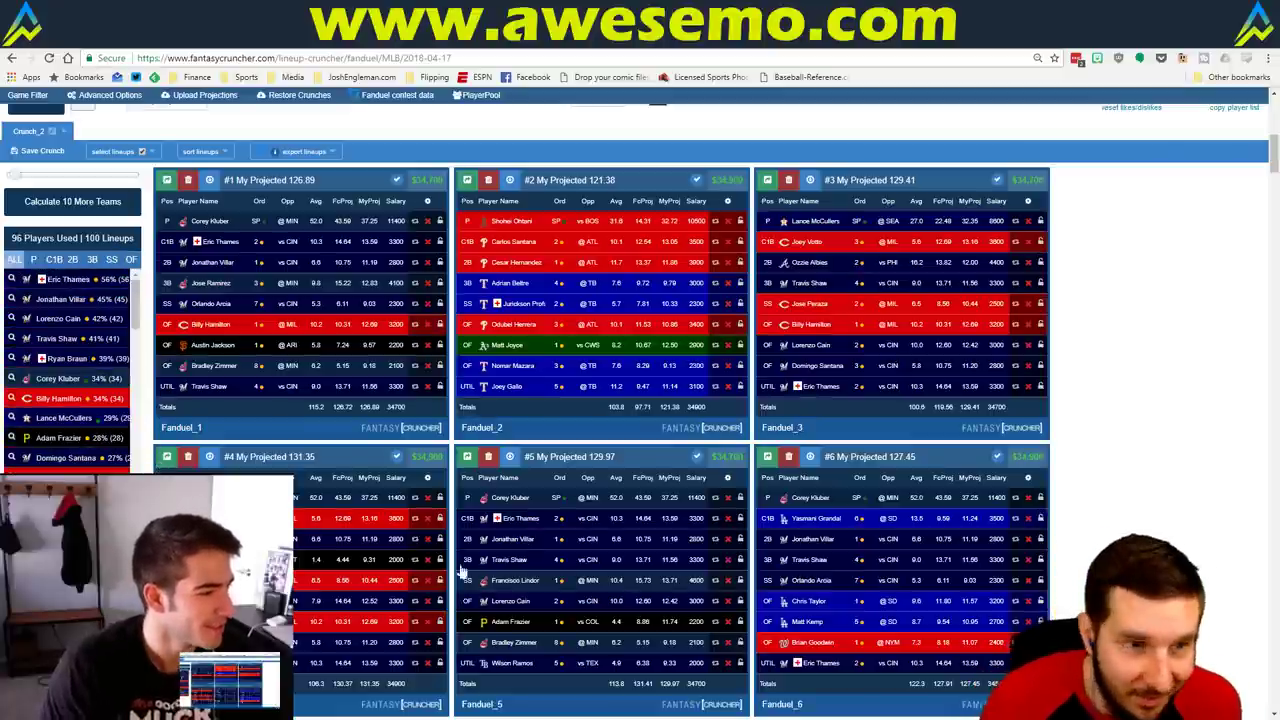
Open the MLB Lineup Cruncher for DraftKings and its page for uploading player projections
{"action": "left_click", "coordinate": [136, 127]}
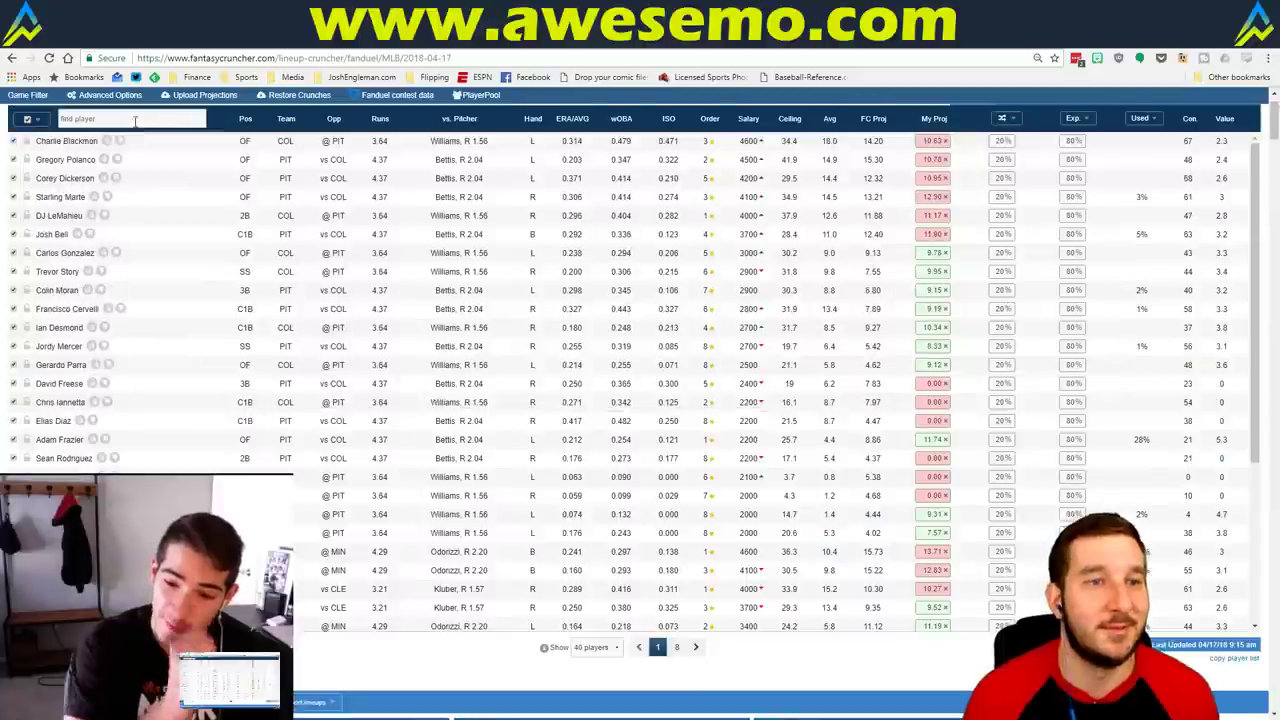
{"action": "scroll", "coordinate": [230, 110], "scroll_direction": "up", "scroll_amount": 3}
{"action": "mouse_move", "coordinate": [230, 99]}
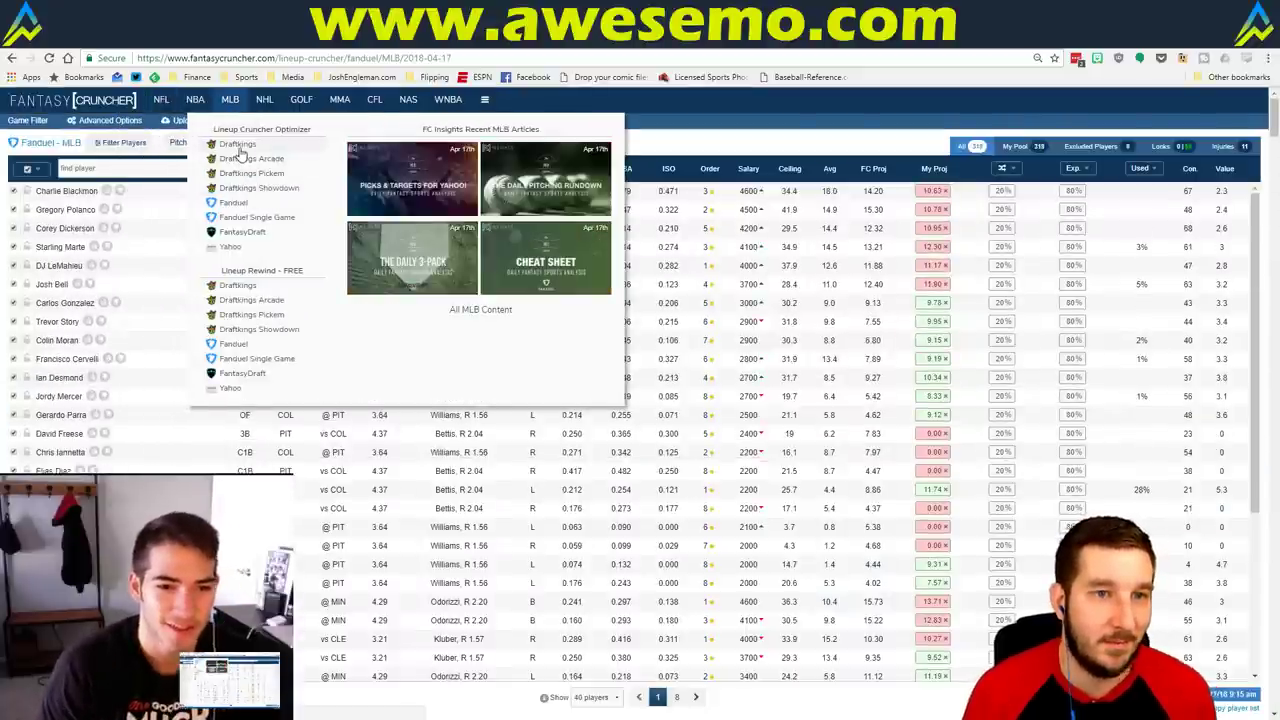
{"action": "left_click", "coordinate": [460, 210]}
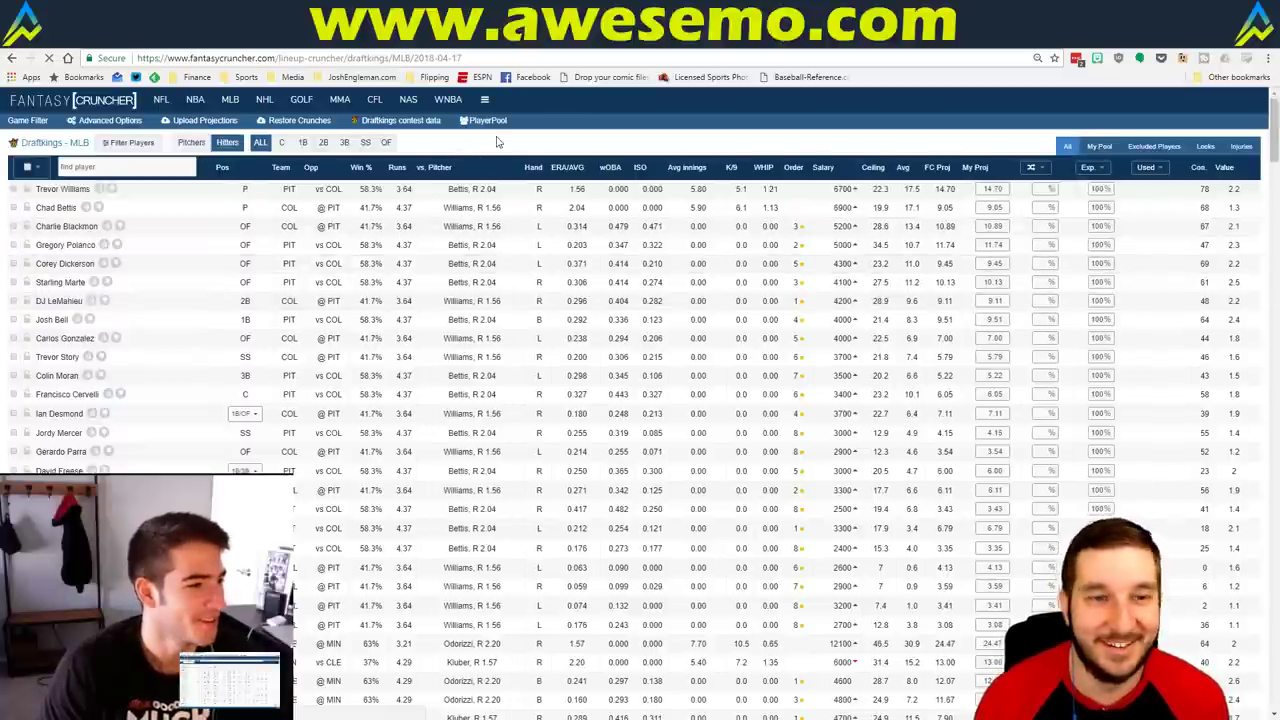
Switch to the Excel projections workbook, place the DK column before FD on the Crunch sheet, and copy the DraftKings projection list
{"action": "key", "text": "alt+Tab"}
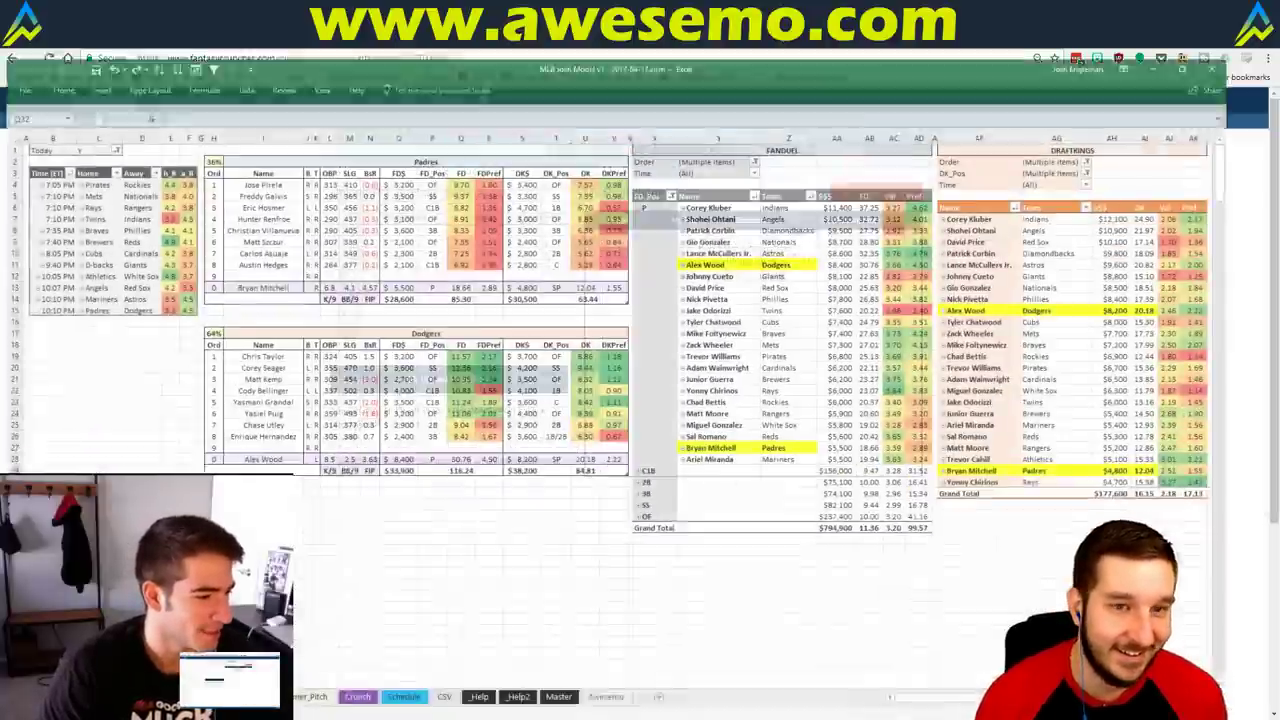
{"action": "key", "text": "ctrl+Page_Up"}
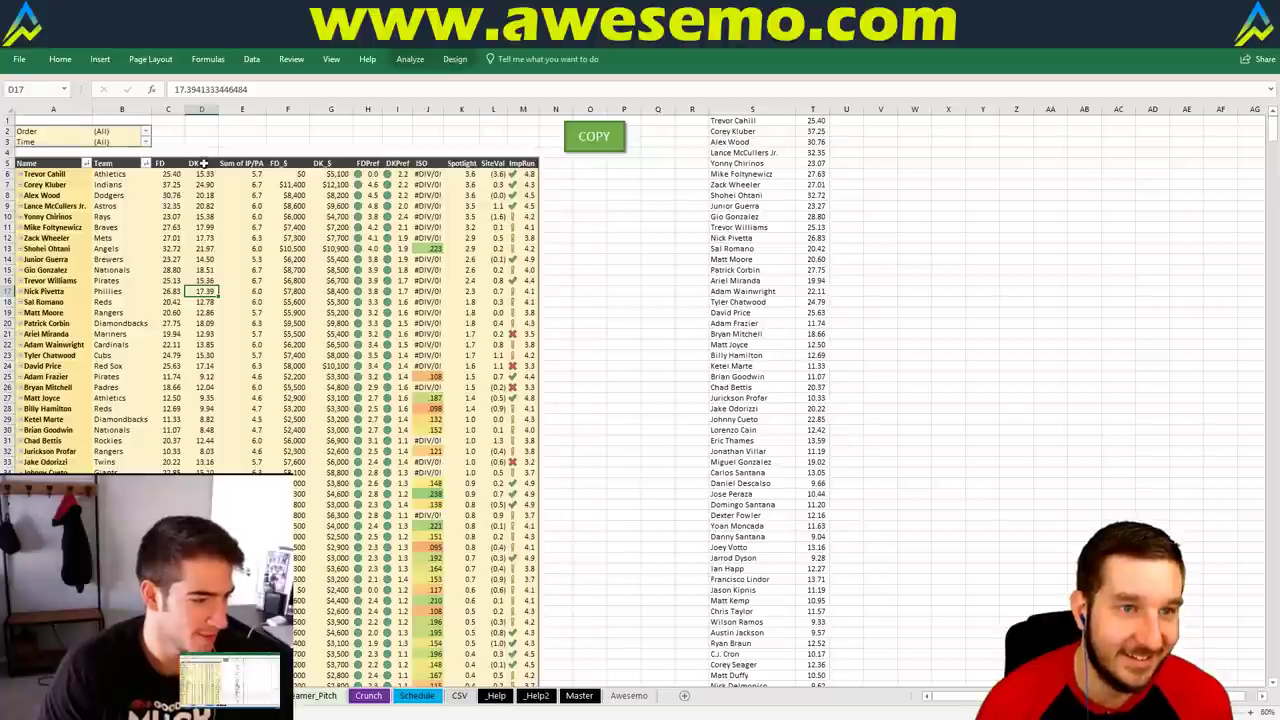
{"action": "left_click", "coordinate": [201, 163]}
{"action": "left_click_drag", "start_coordinate": [214, 163], "coordinate": [162, 175]}
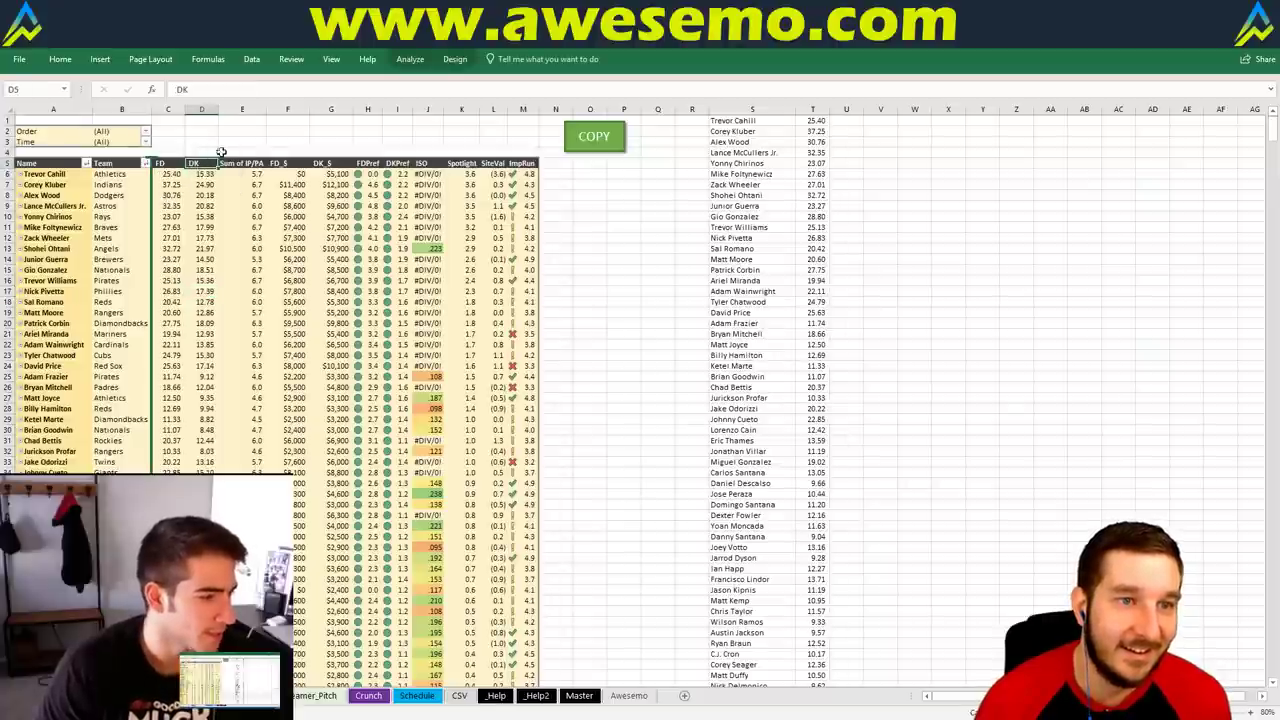
{"action": "left_click", "coordinate": [331, 131]}
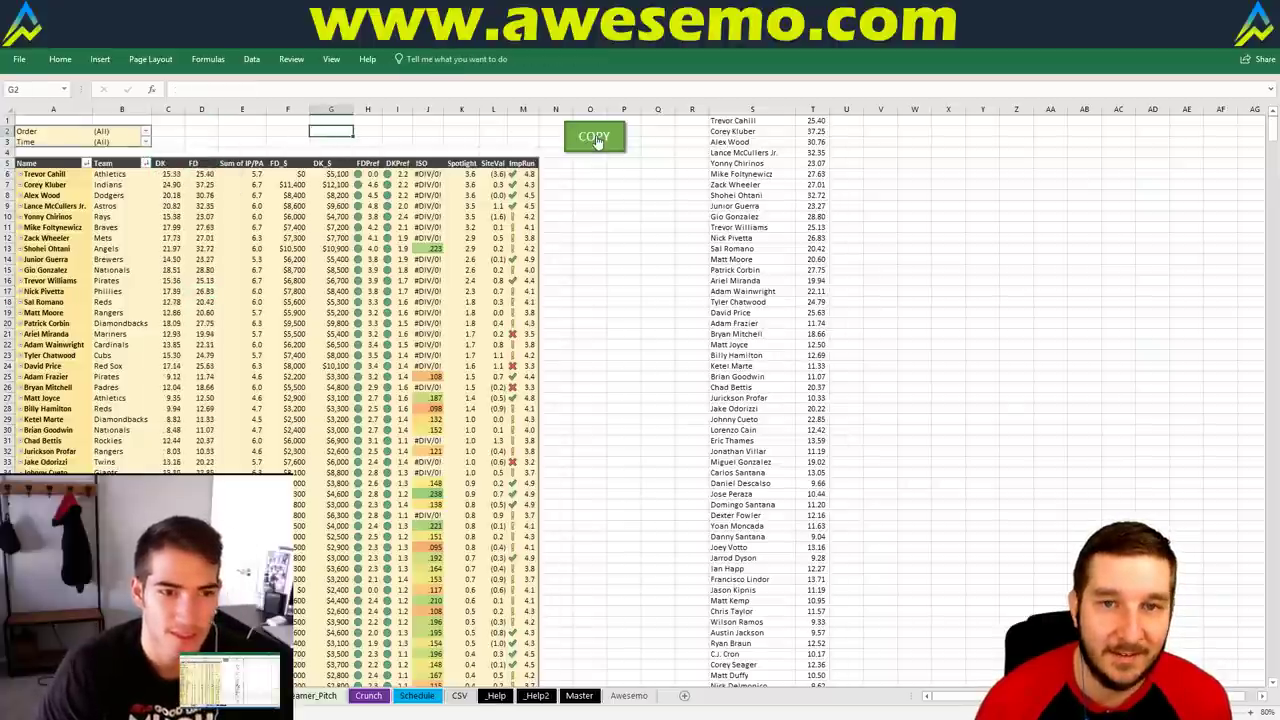
{"action": "left_click", "coordinate": [594, 137]}
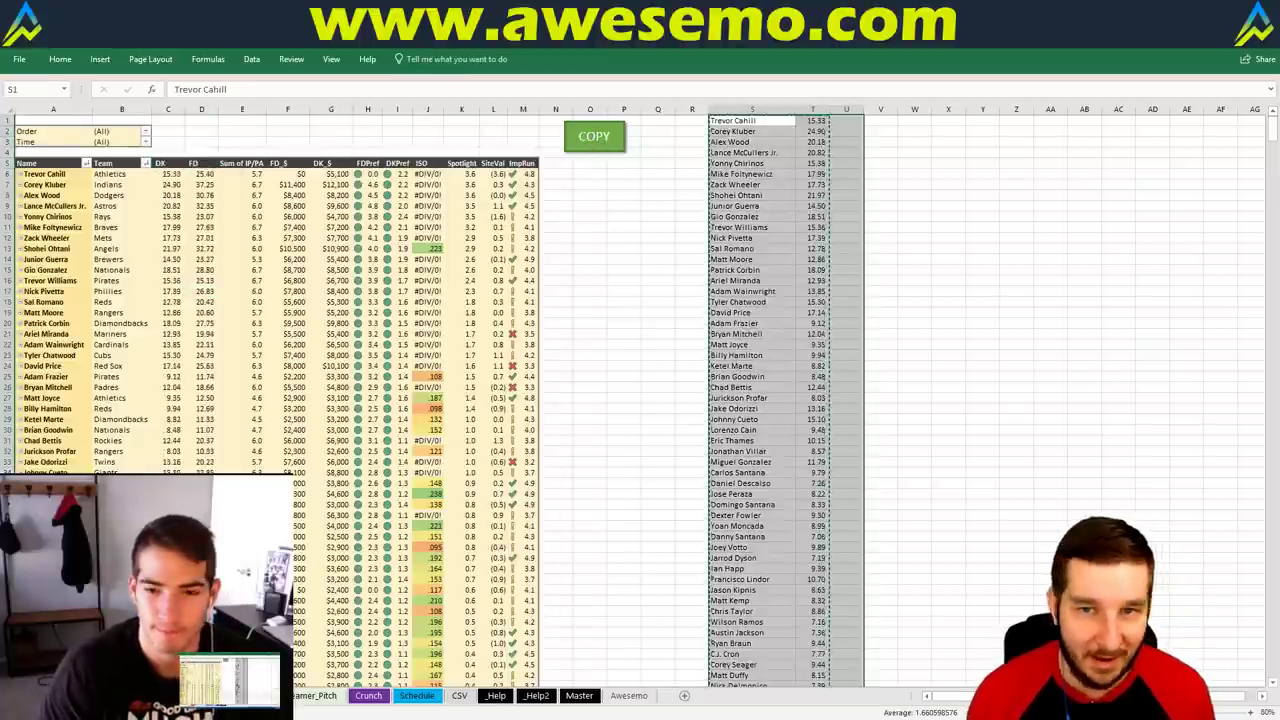
Switch back to Fantasy Cruncher in Chrome, upload the copied DraftKings player projections, and return to the Lineup Cruncher
{"action": "mouse_move", "coordinate": [333, 716]}
{"action": "left_click", "coordinate": [333, 670]}
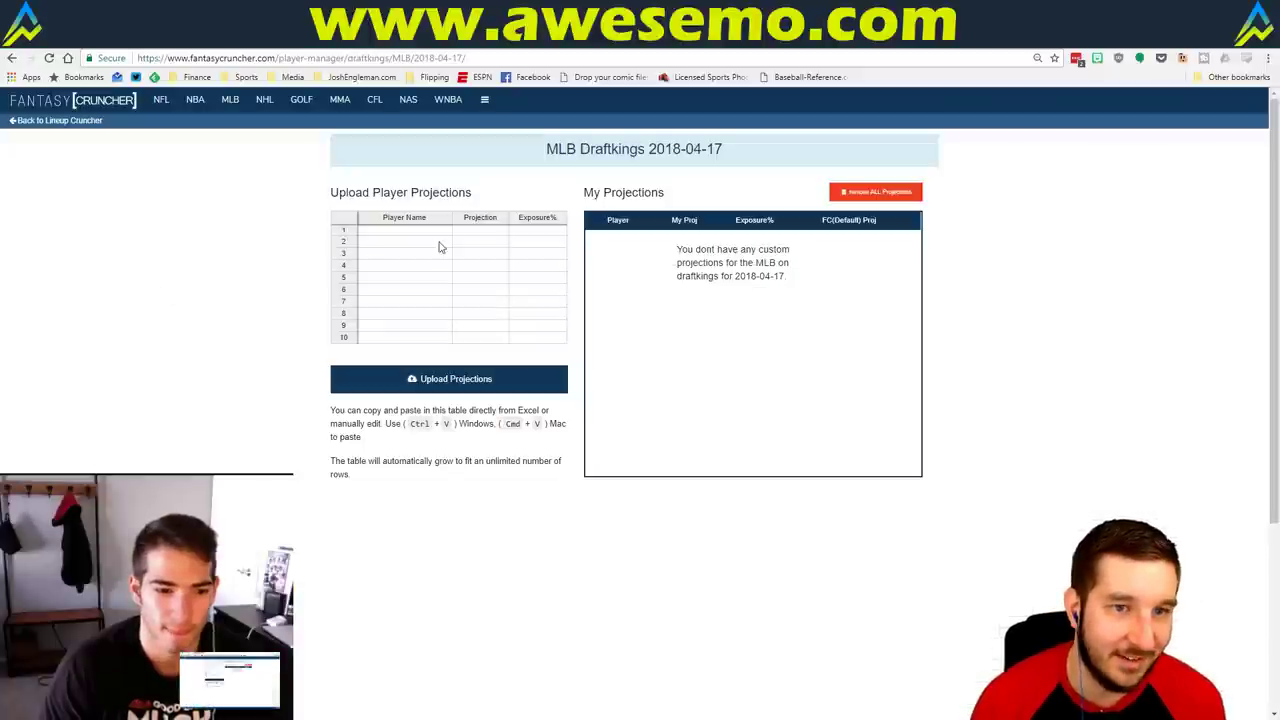
{"action": "left_click", "coordinate": [440, 240]}
{"action": "key", "text": "ctrl+v"}
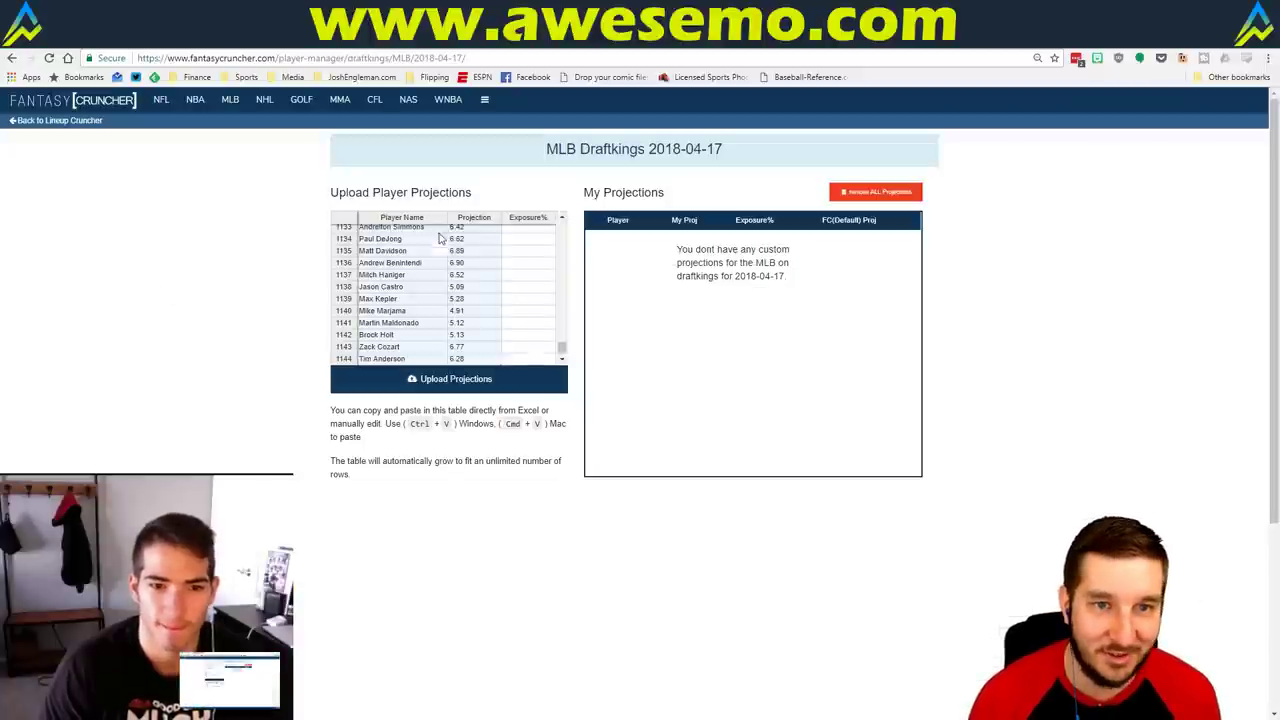
{"action": "left_click", "coordinate": [537, 380]}
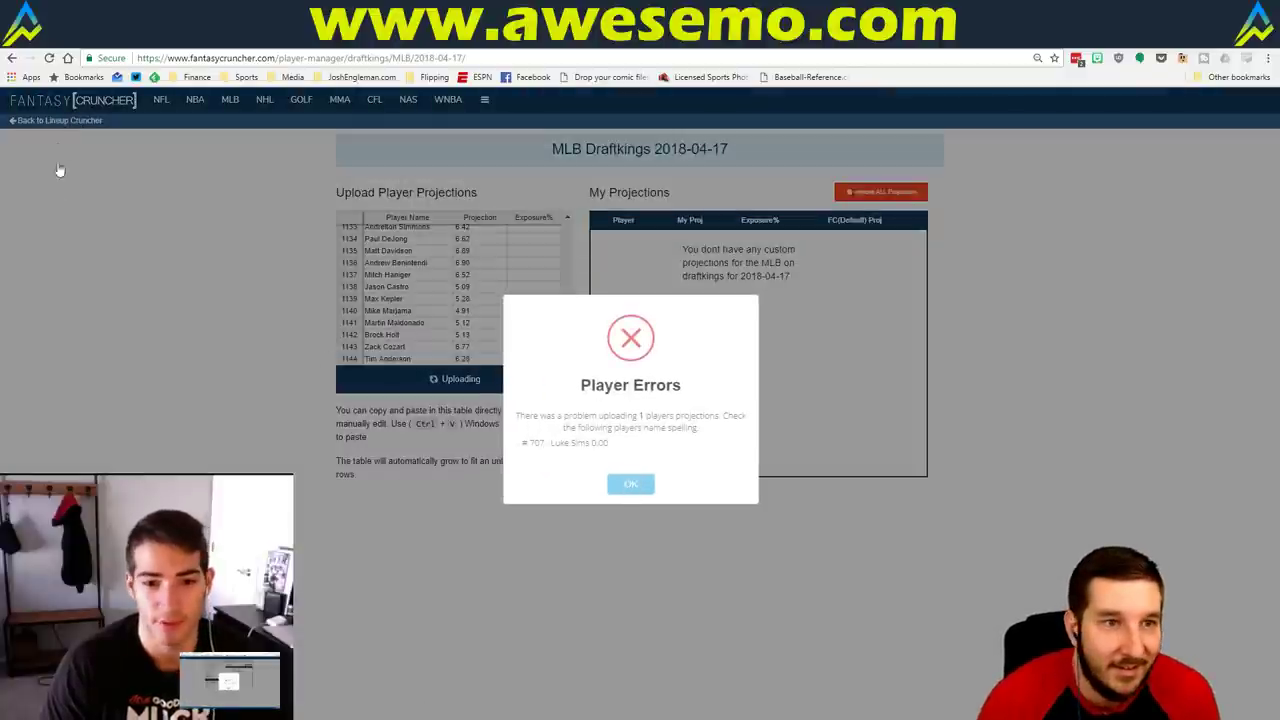
{"action": "left_click", "coordinate": [70, 124]}
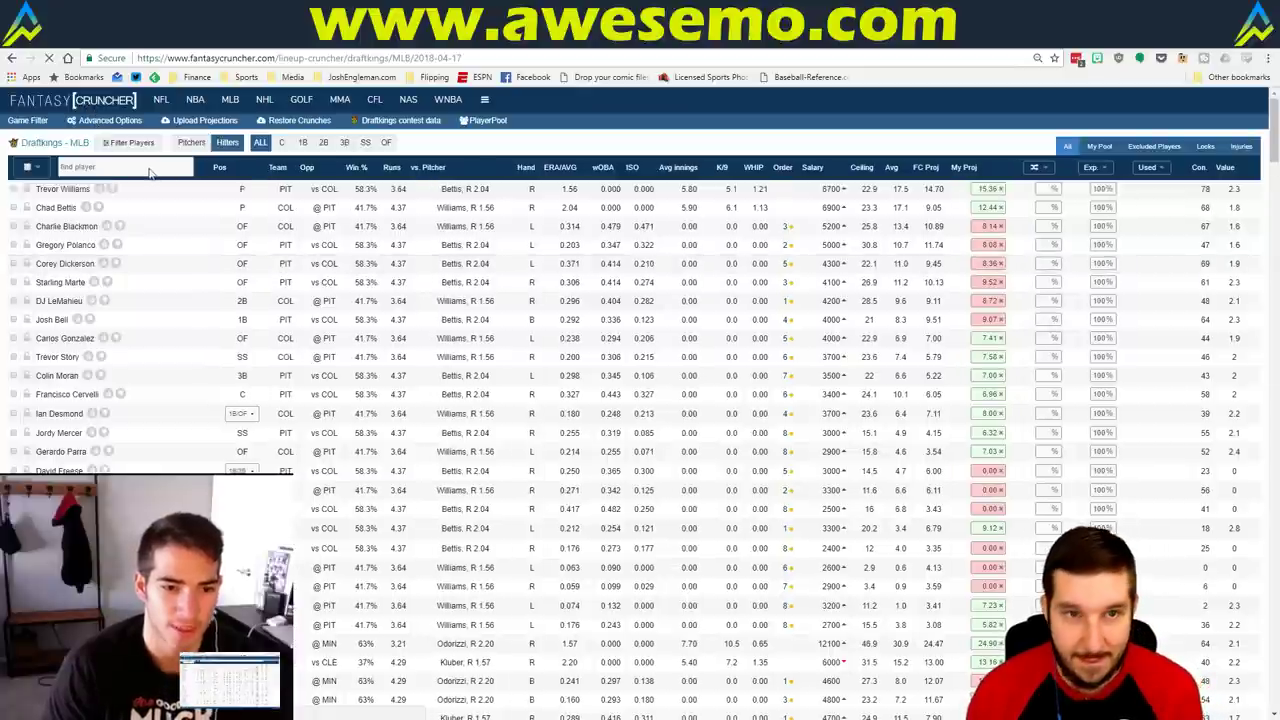
In the advanced options, require 2 unique players and apply 80% exposure as Each and 20% randomness to all players
{"action": "left_click", "coordinate": [120, 122]}
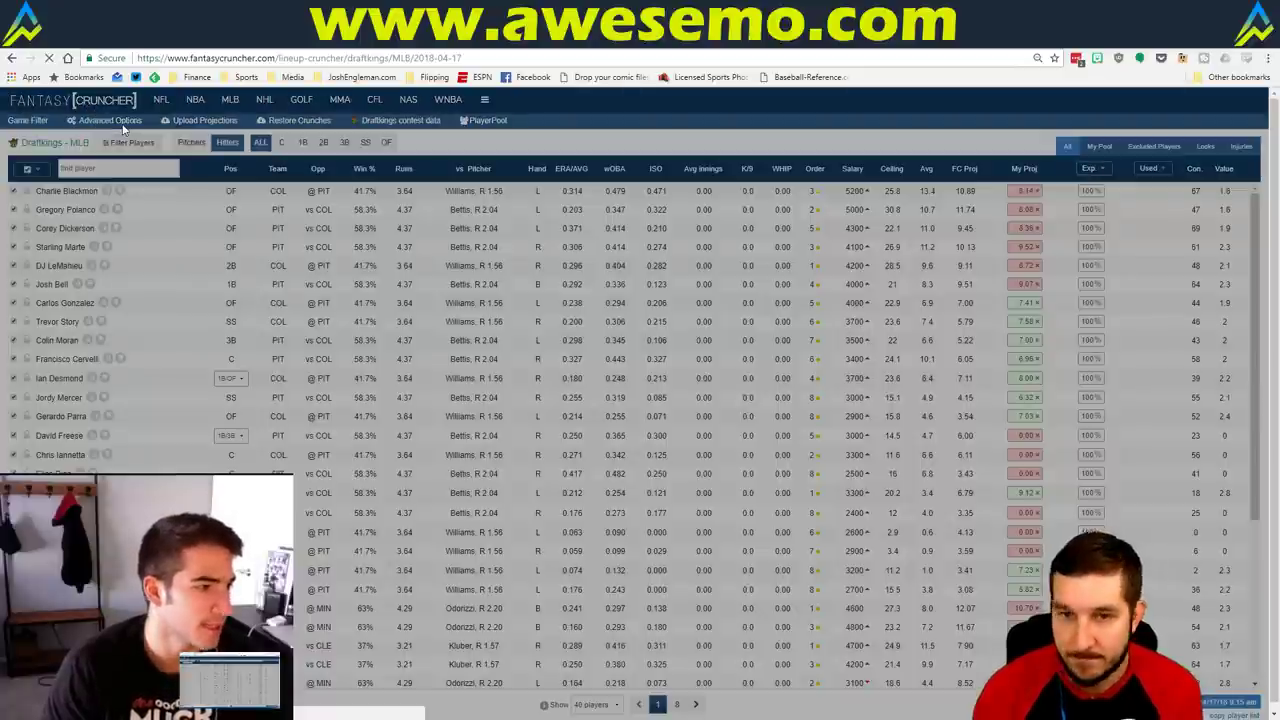
{"action": "left_click", "coordinate": [440, 220]}
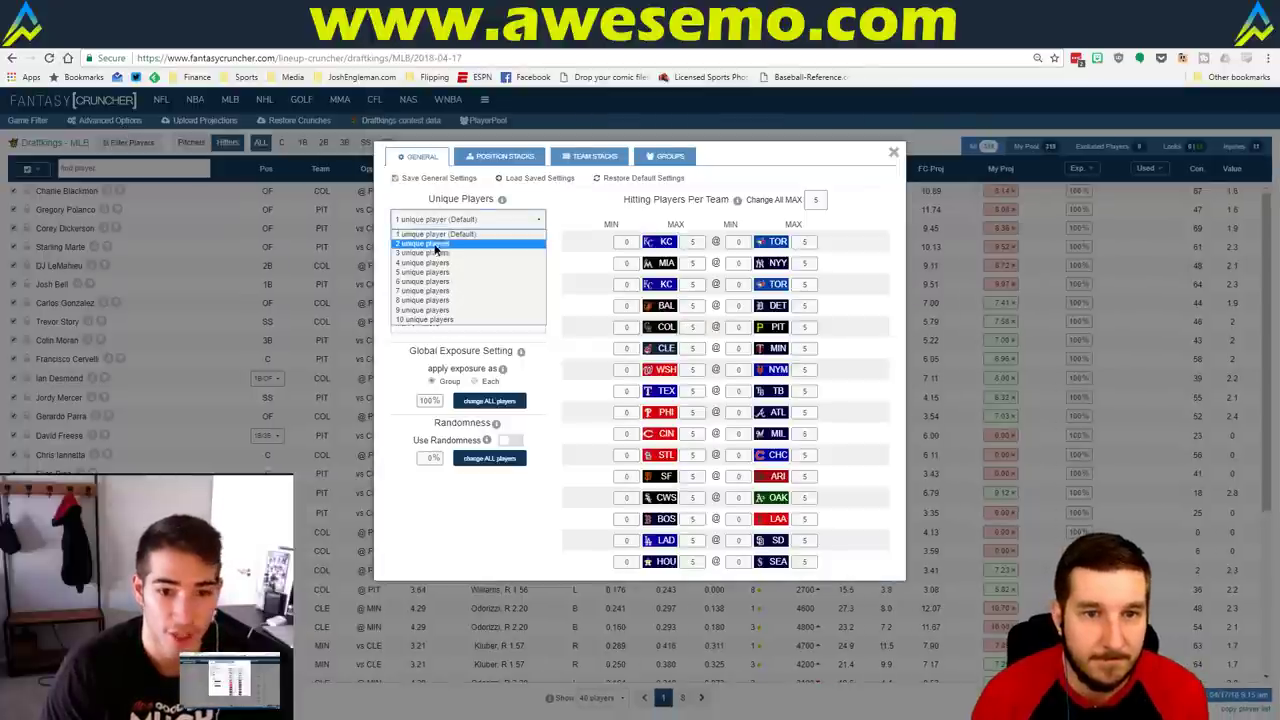
{"action": "left_click", "coordinate": [440, 246]}
{"action": "double_click", "coordinate": [428, 400]}
{"action": "type", "text": "20"}
{"action": "key", "text": "BackSpace"}
{"action": "key", "text": "BackSpace"}
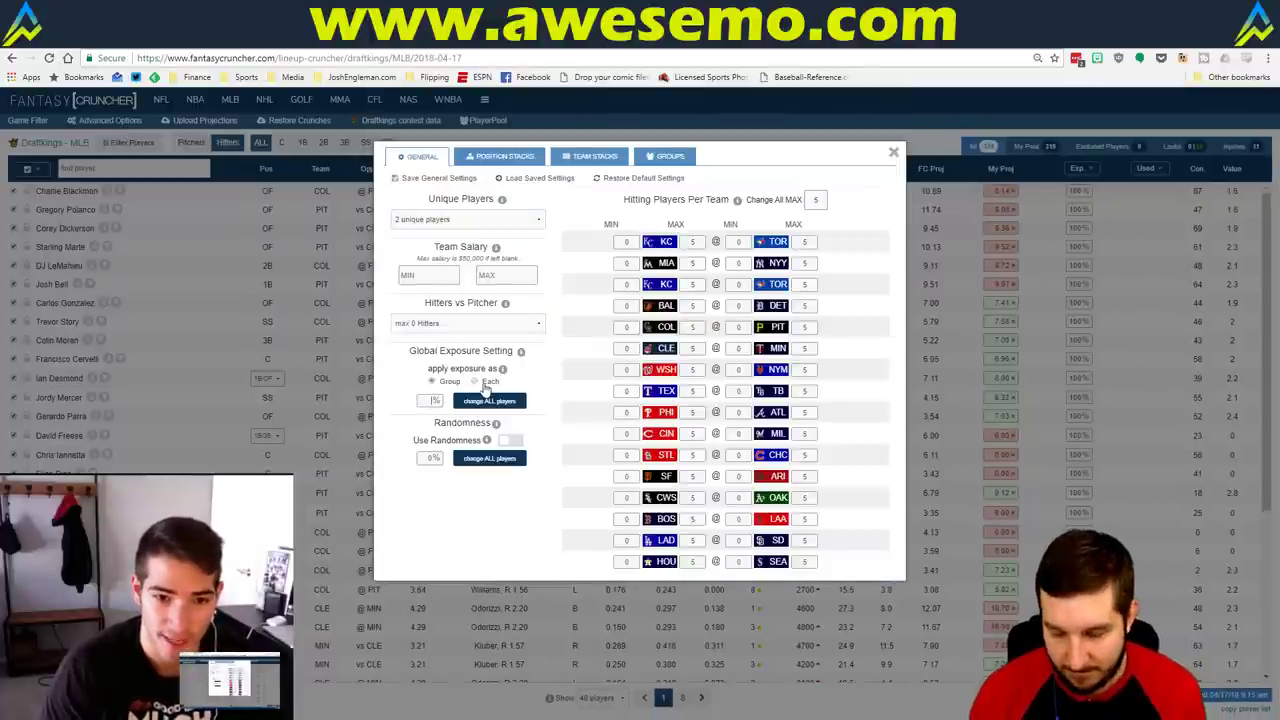
{"action": "type", "text": "80"}
{"action": "left_click", "coordinate": [489, 400]}
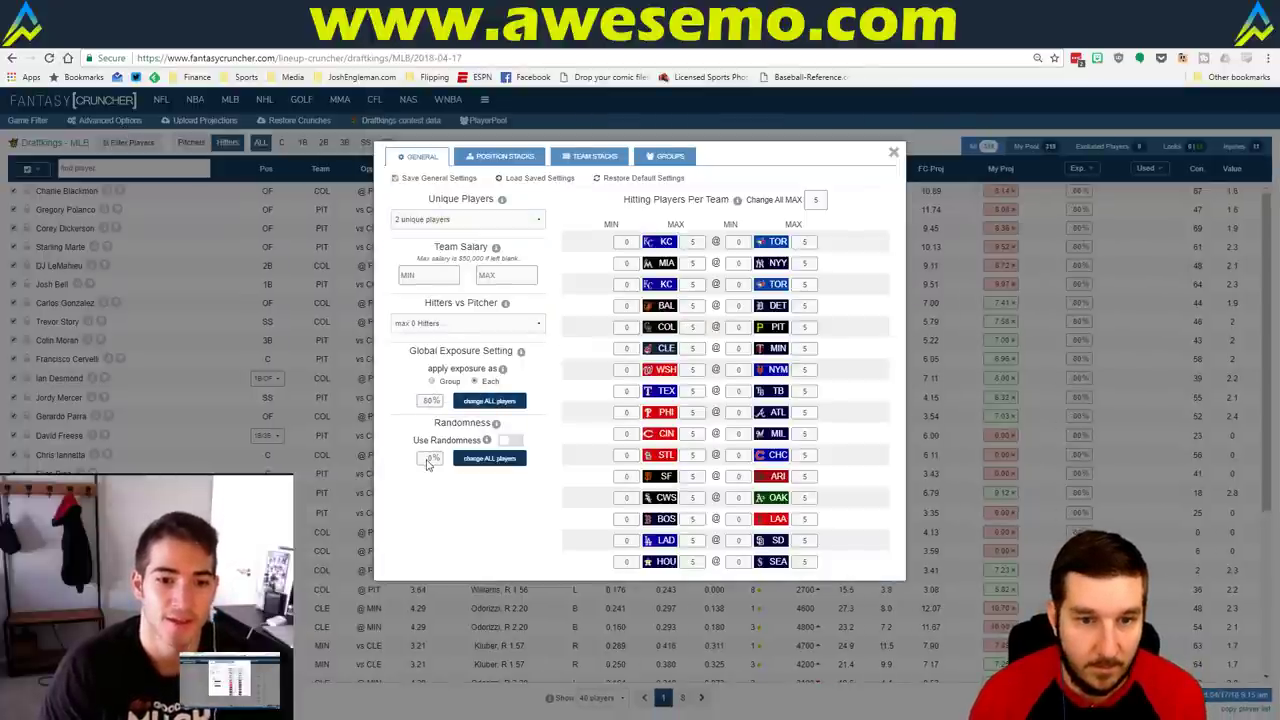
{"action": "left_click", "coordinate": [489, 460]}
Add two team stacks, one of 4 players and one of 3 players, each including all teams
{"action": "left_click", "coordinate": [583, 160]}
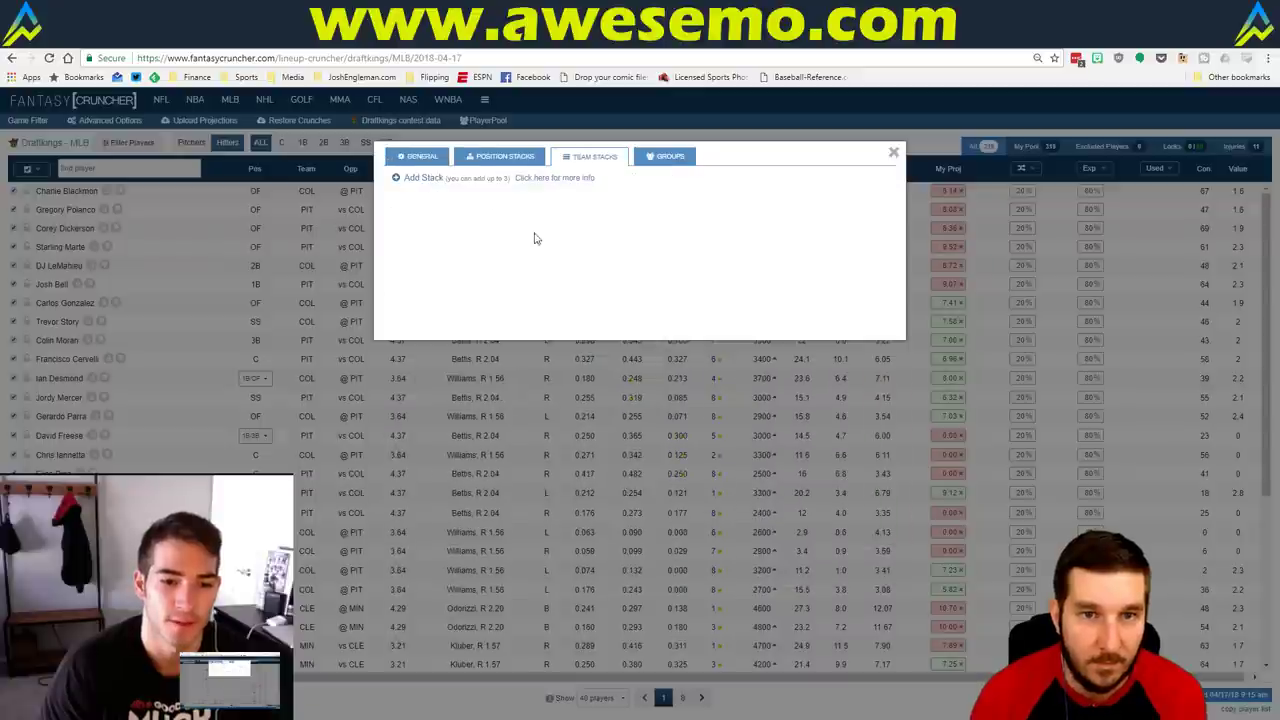
{"action": "left_click", "coordinate": [410, 178]}
{"action": "left_click", "coordinate": [410, 178]}
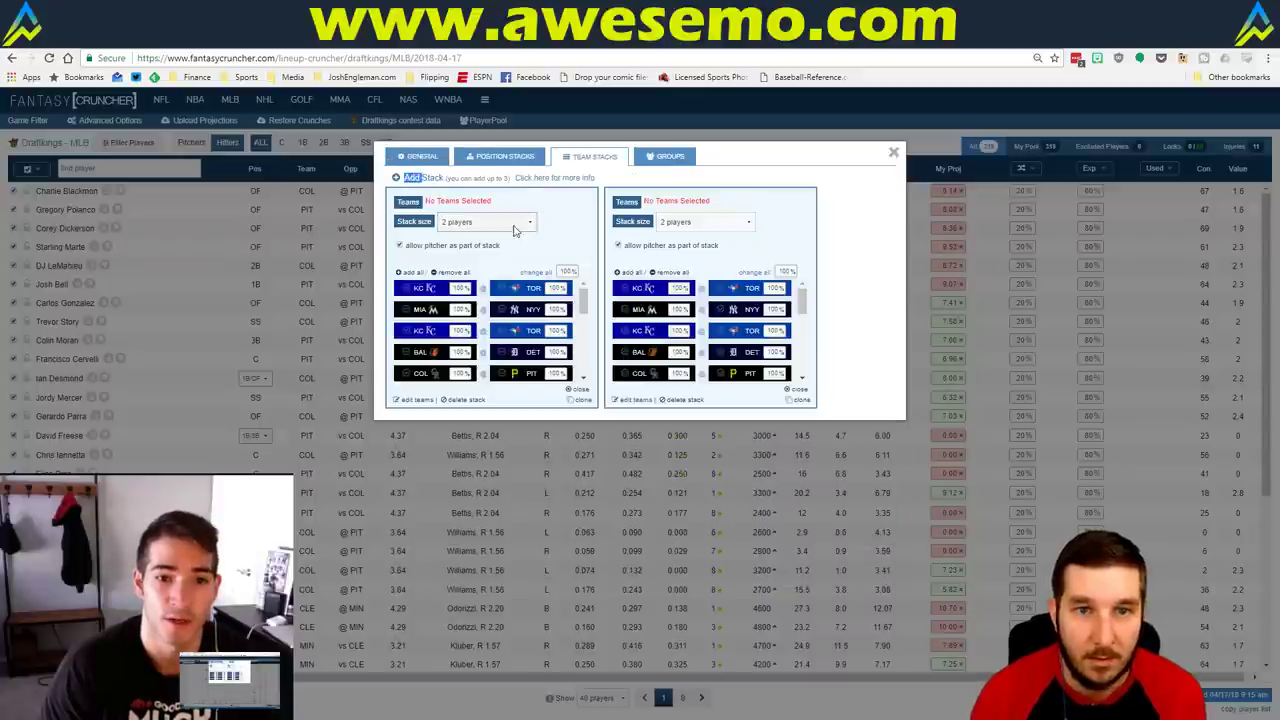
{"action": "left_click", "coordinate": [486, 222]}
{"action": "left_click", "coordinate": [487, 265]}
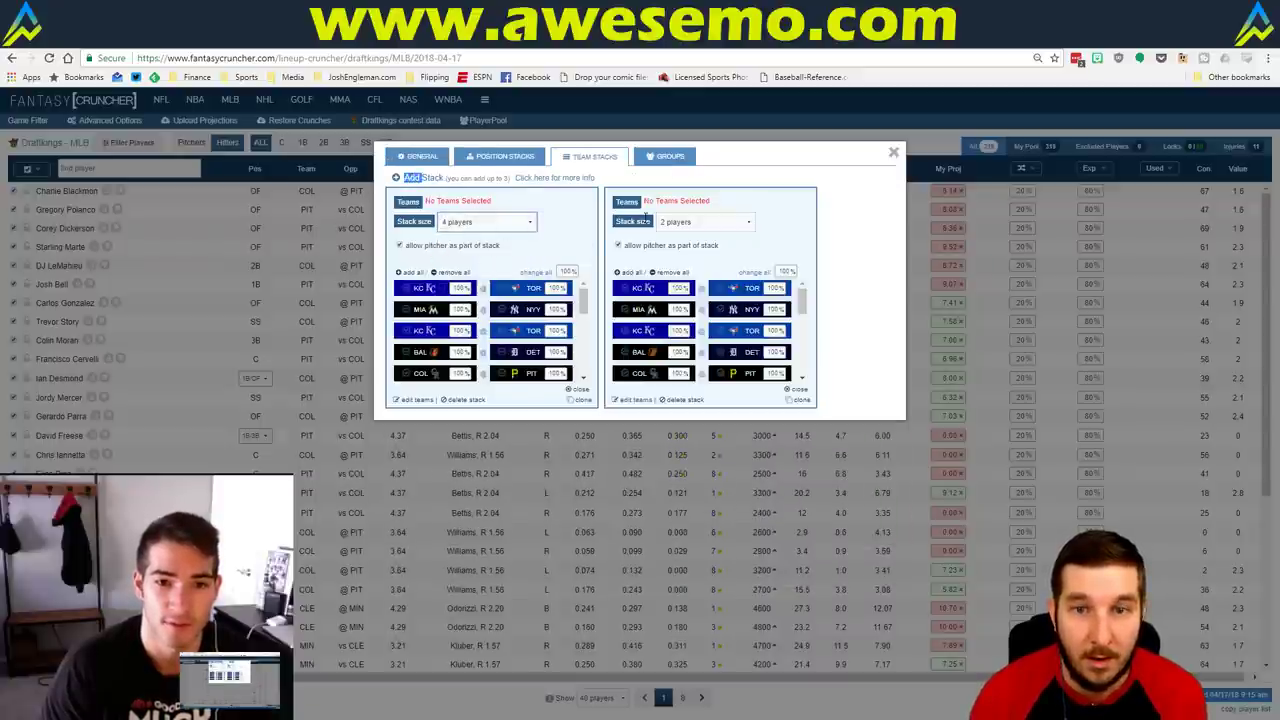
{"action": "left_click", "coordinate": [703, 222]}
{"action": "left_click", "coordinate": [690, 251]}
{"action": "left_click", "coordinate": [620, 273]}
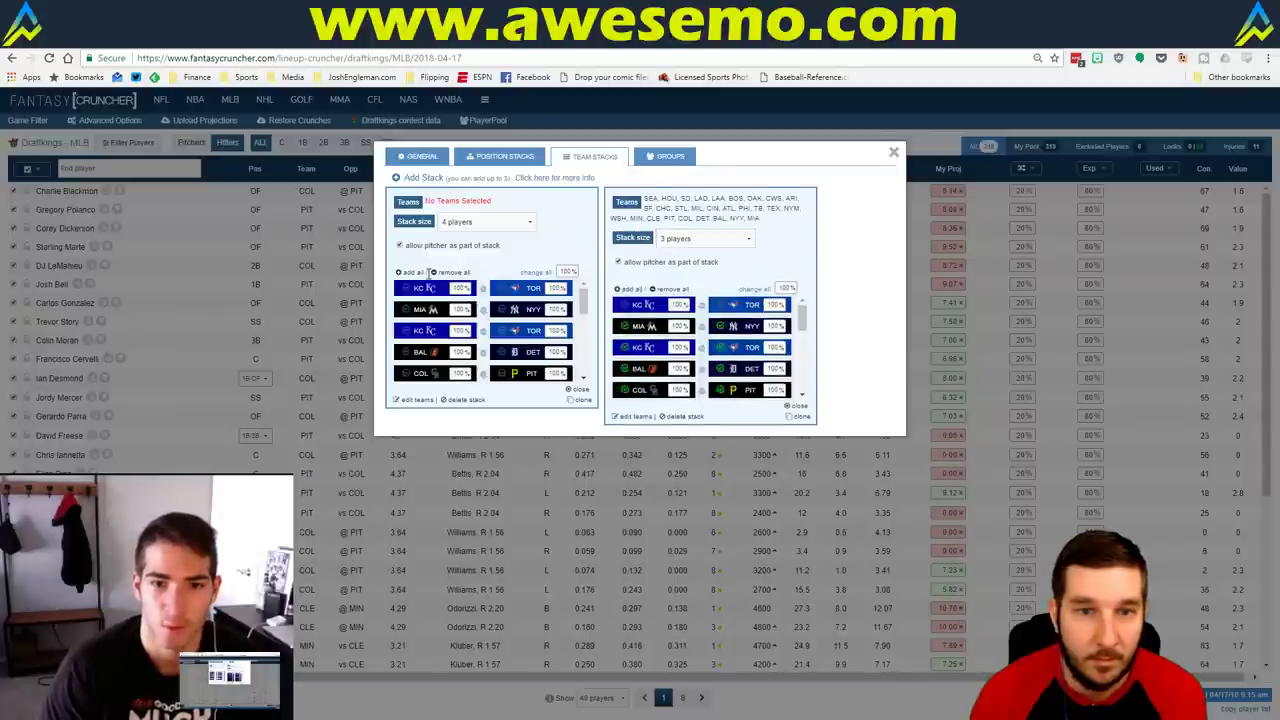
{"action": "left_click", "coordinate": [407, 273]}
{"action": "left_click", "coordinate": [894, 156]}
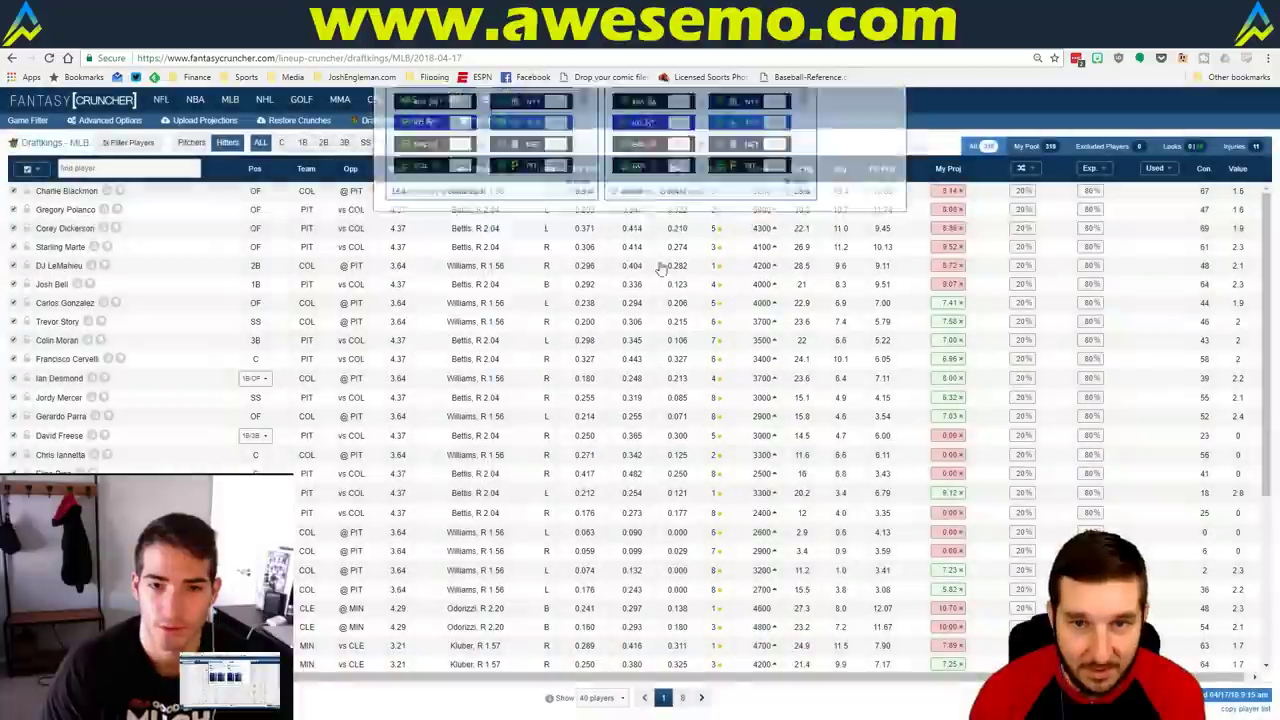
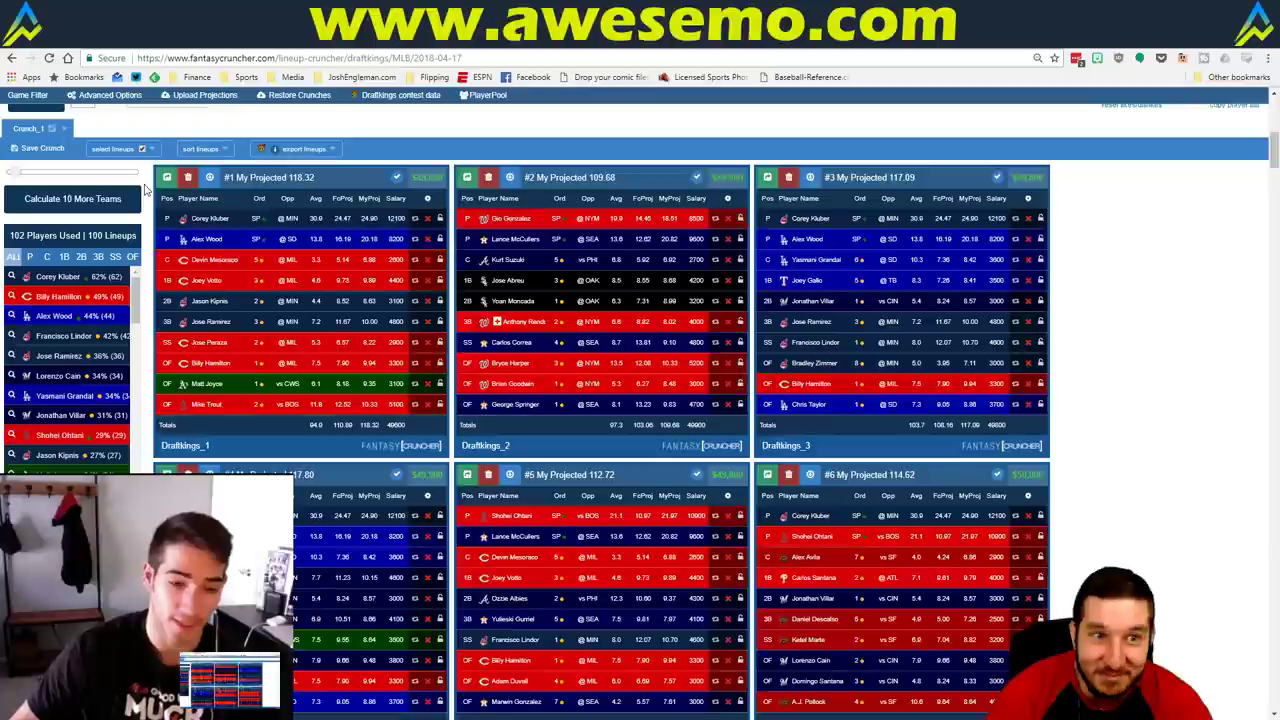
Review the pitcher exposures, restore the all-positions list, and check the Padres–Dodgers matchup sheet in Excel before returning to Fantasy Cruncher
{"action": "left_click", "coordinate": [29, 257]}
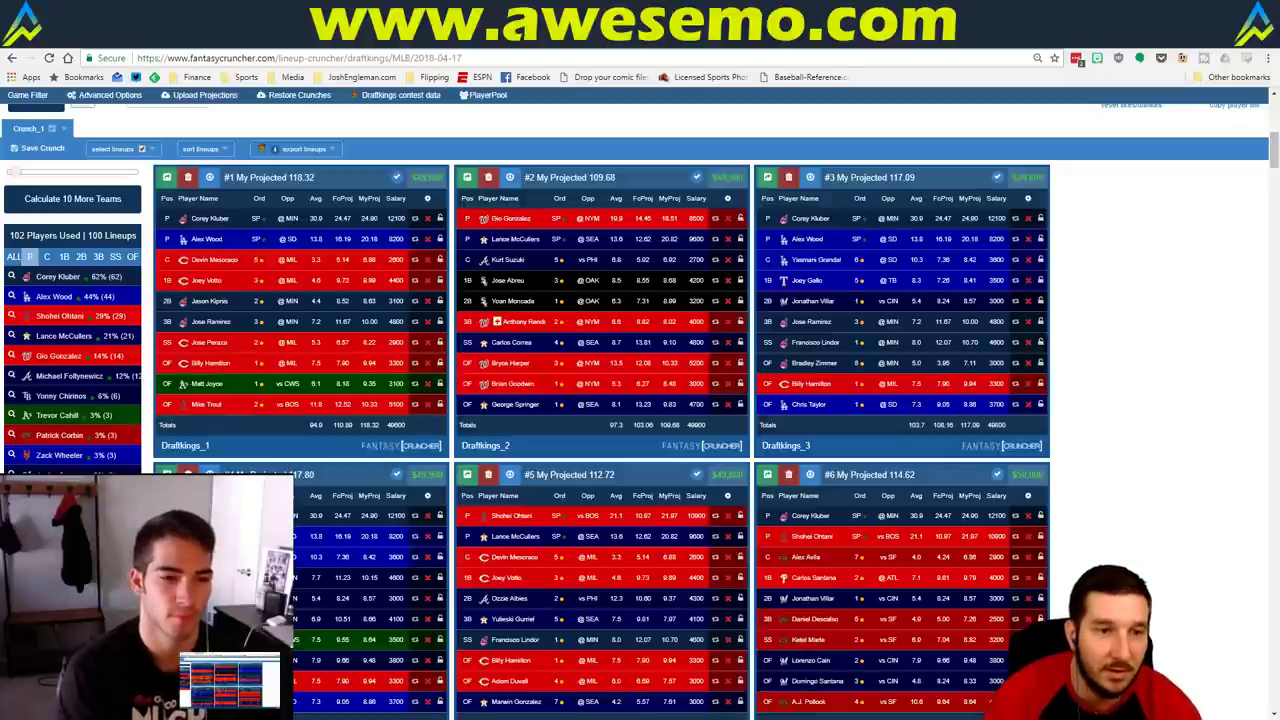
{"action": "left_click", "coordinate": [14, 256]}
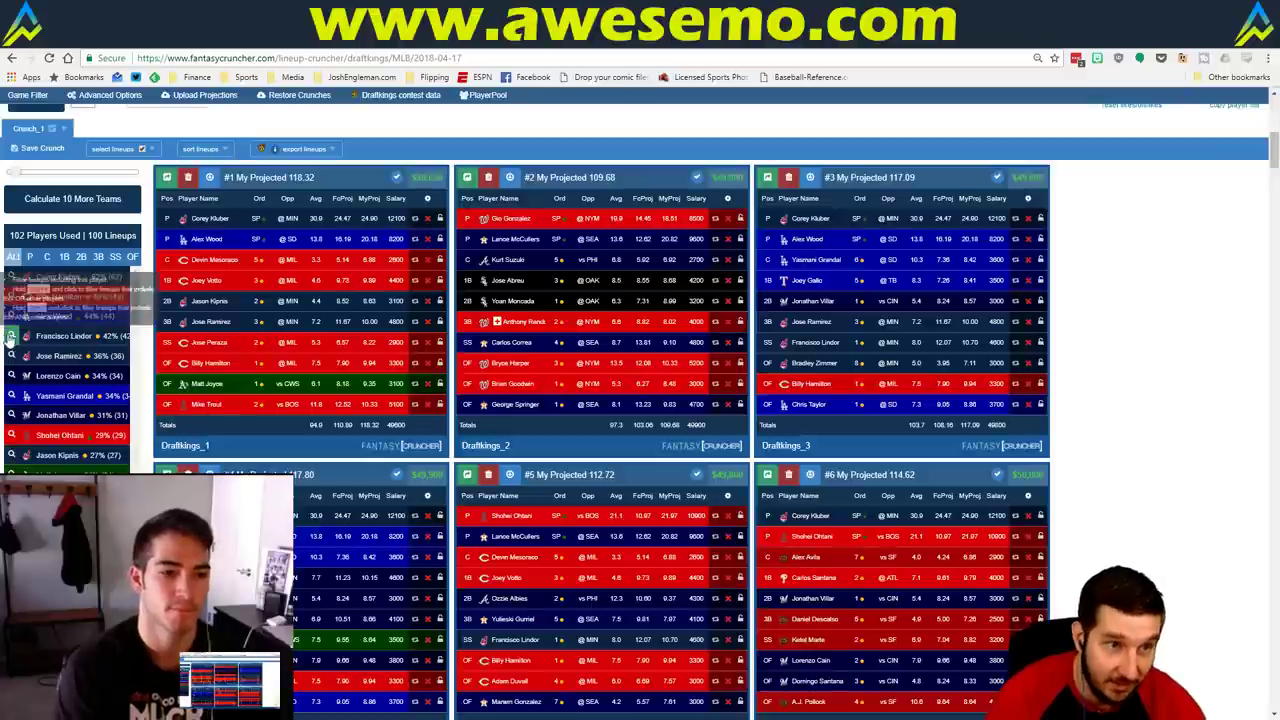
{"action": "key", "text": "alt+Tab"}
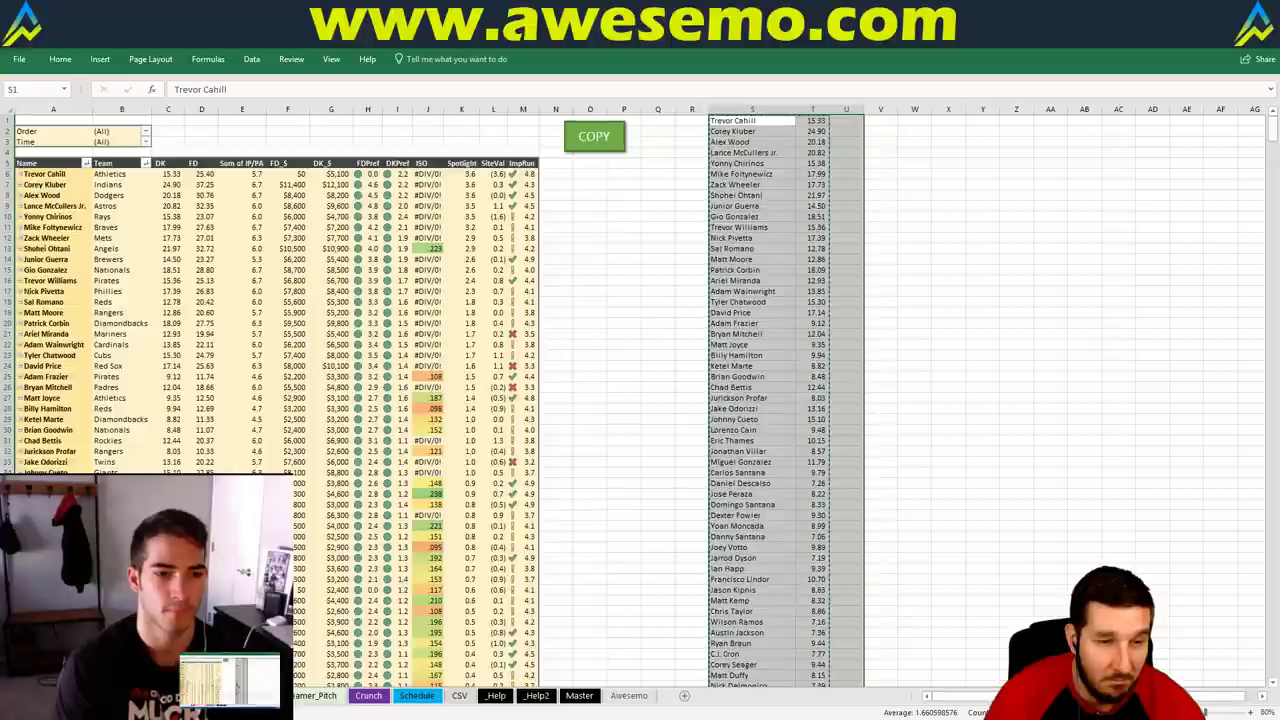
{"action": "key", "text": "ctrl+Page_Down"}
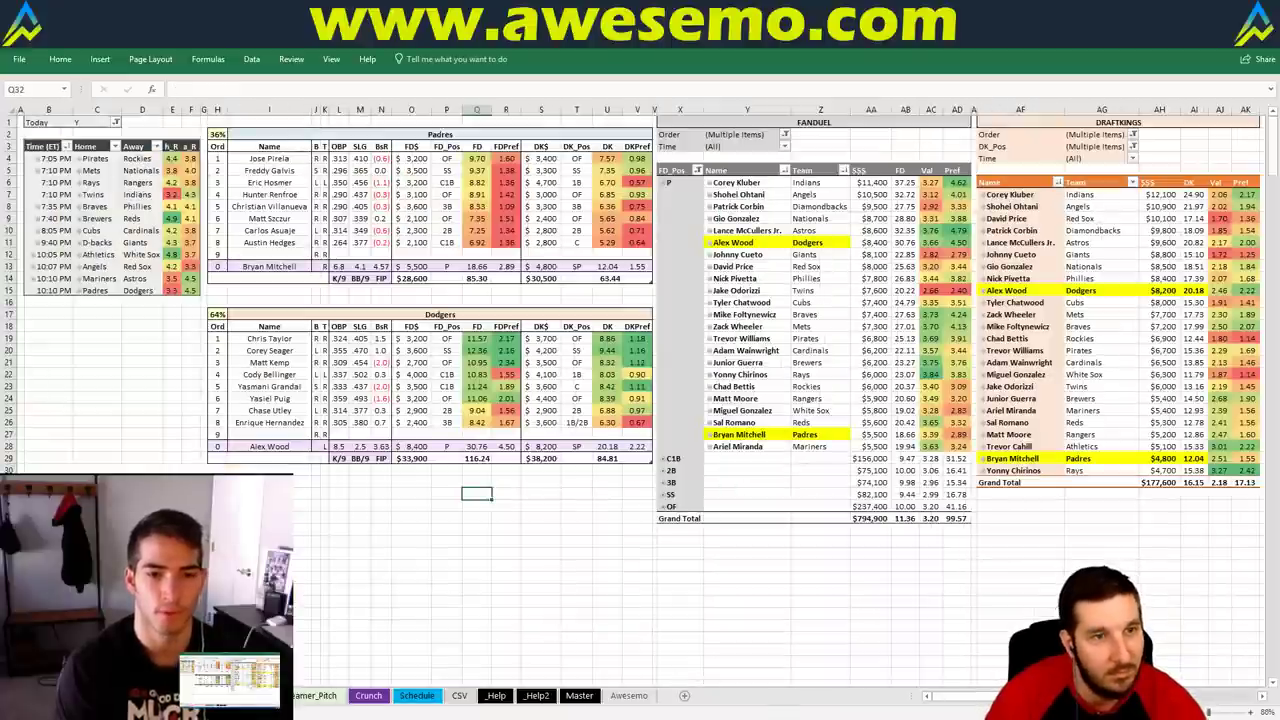
{"action": "key", "text": "alt+Tab"}
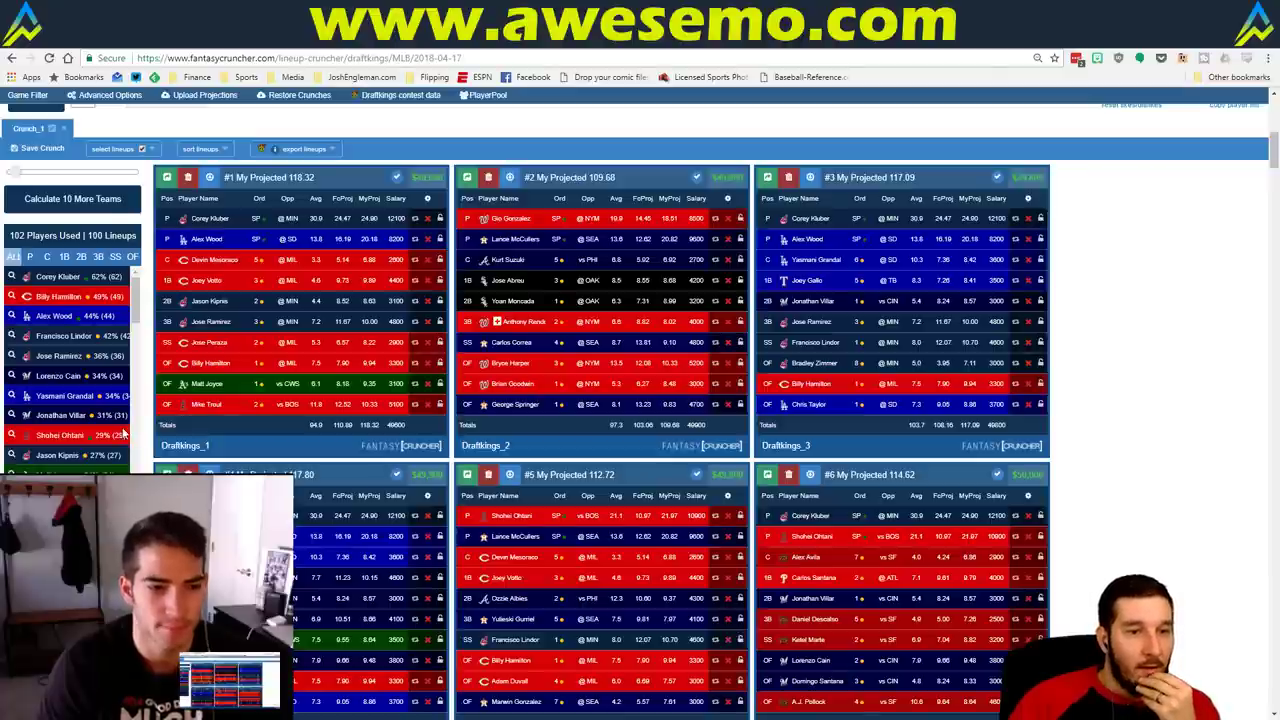
Filter the lineups to those containing Matt Joyce, clear that filter, and look through the player exposure list for all positions
{"action": "mouse_move", "coordinate": [136, 300]}
{"action": "left_mouse_down"}
{"action": "mouse_move", "coordinate": [135, 345]}
{"action": "mouse_move", "coordinate": [135, 325]}
{"action": "left_mouse_up"}
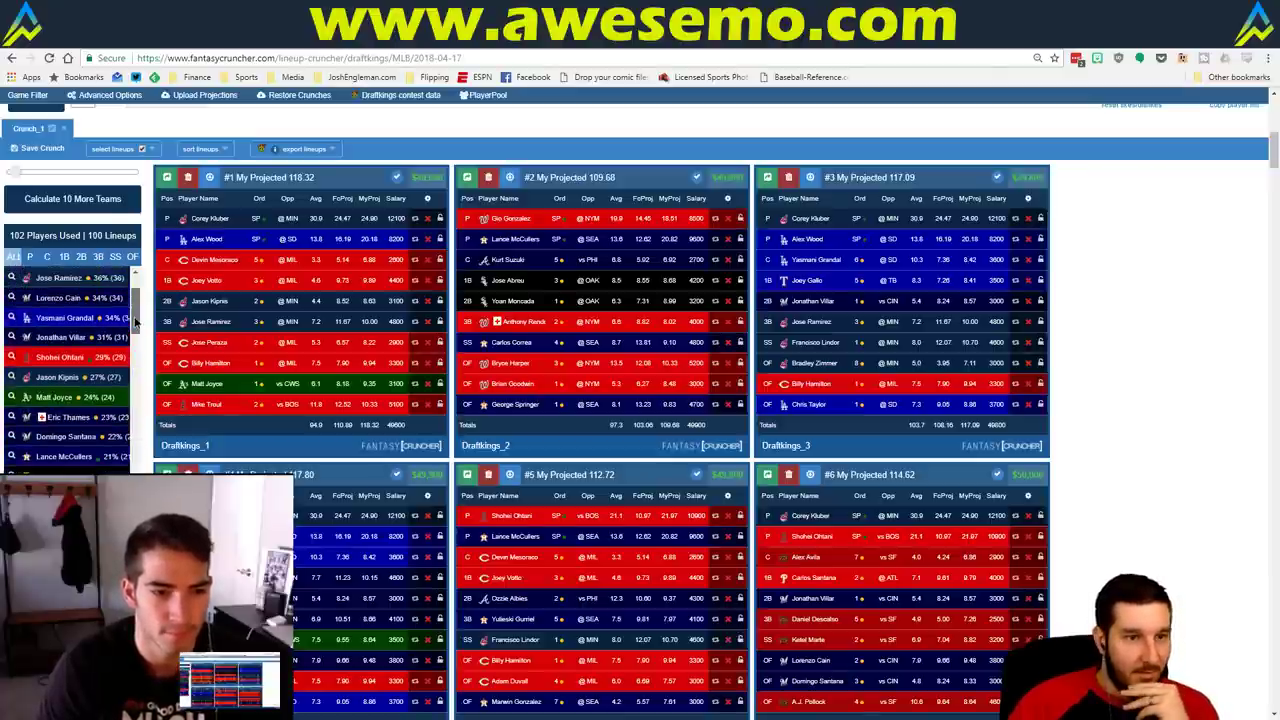
{"action": "left_click", "coordinate": [11, 397]}
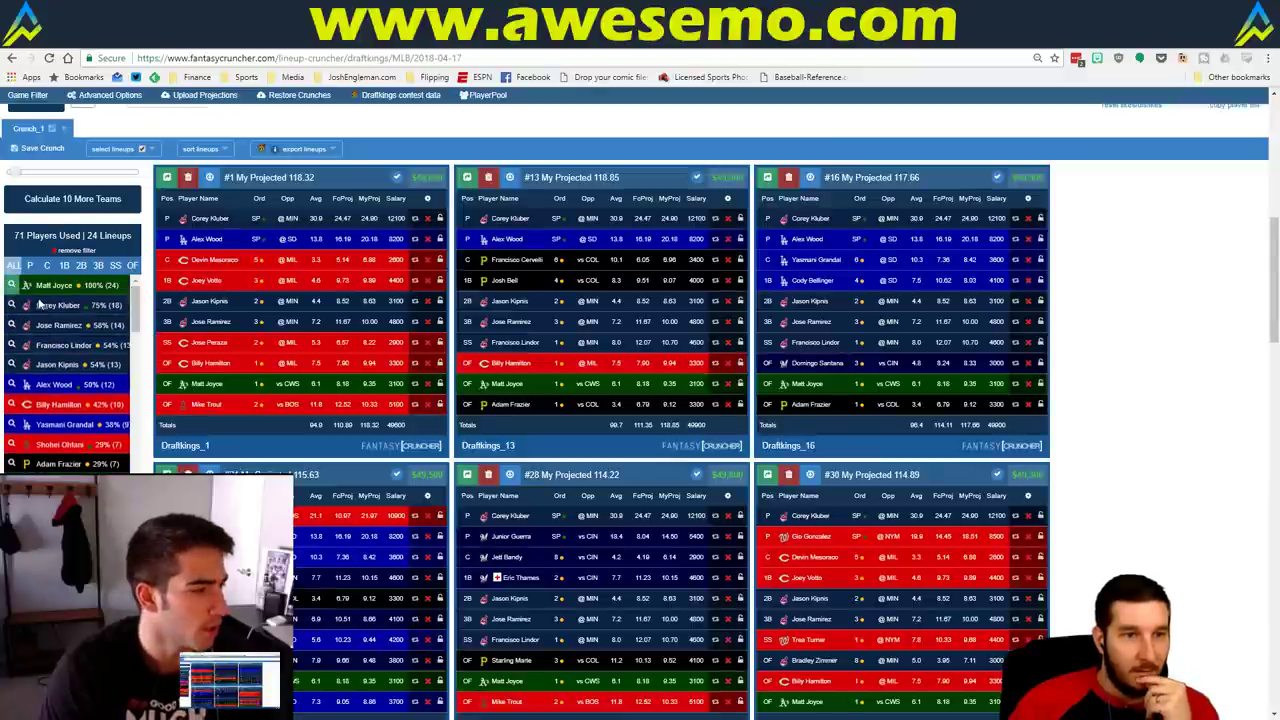
{"action": "left_click", "coordinate": [12, 286]}
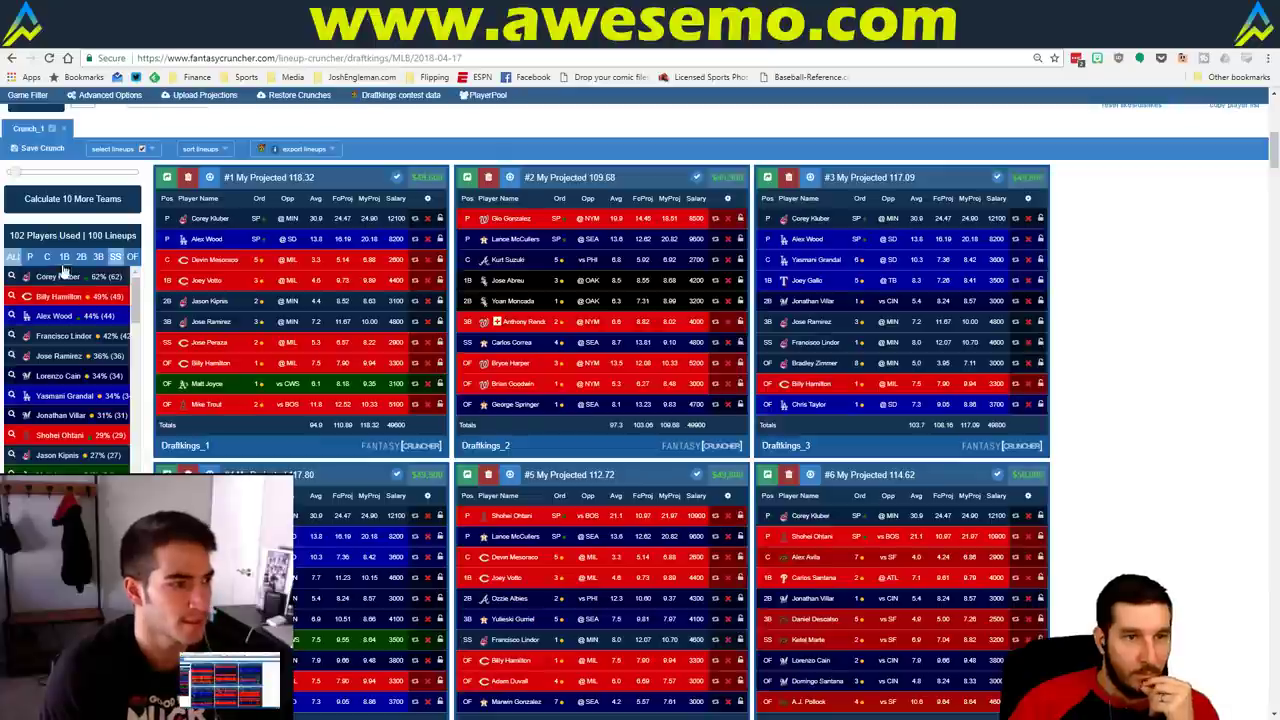
{"action": "scroll", "coordinate": [104, 375], "scroll_direction": "down", "scroll_amount": 4}
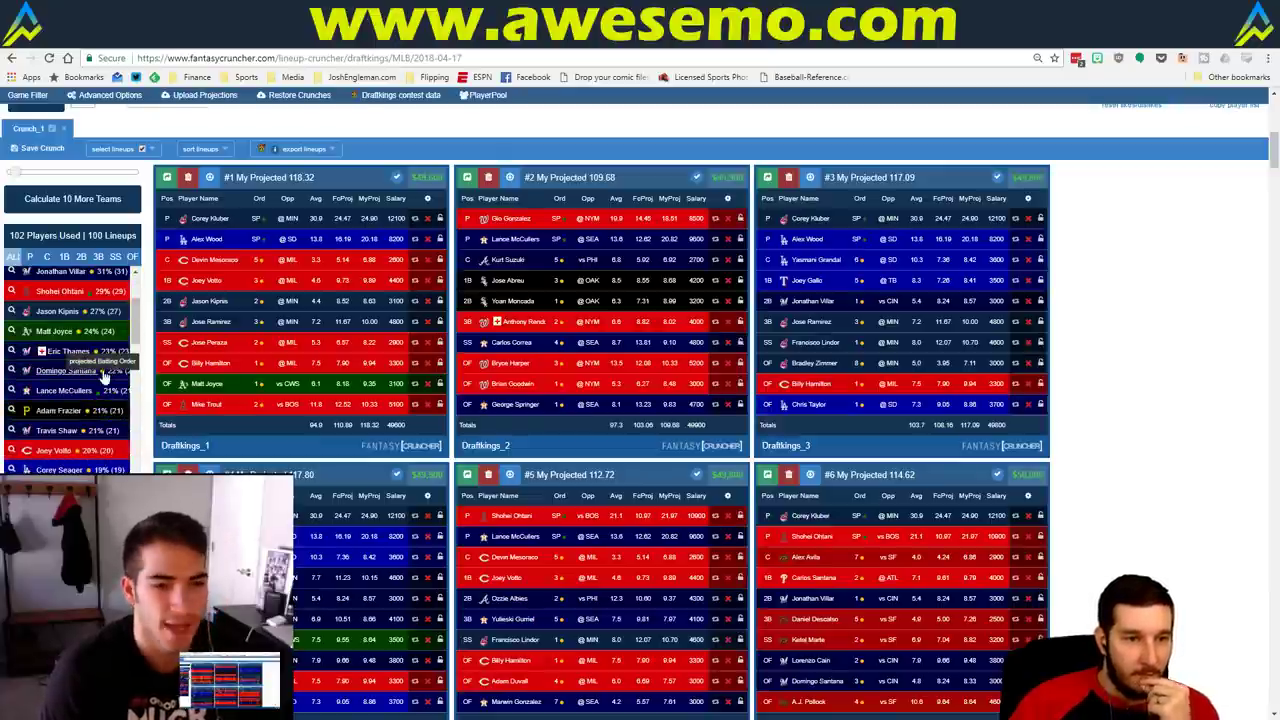
{"action": "scroll", "coordinate": [104, 375], "scroll_direction": "up", "scroll_amount": 4}
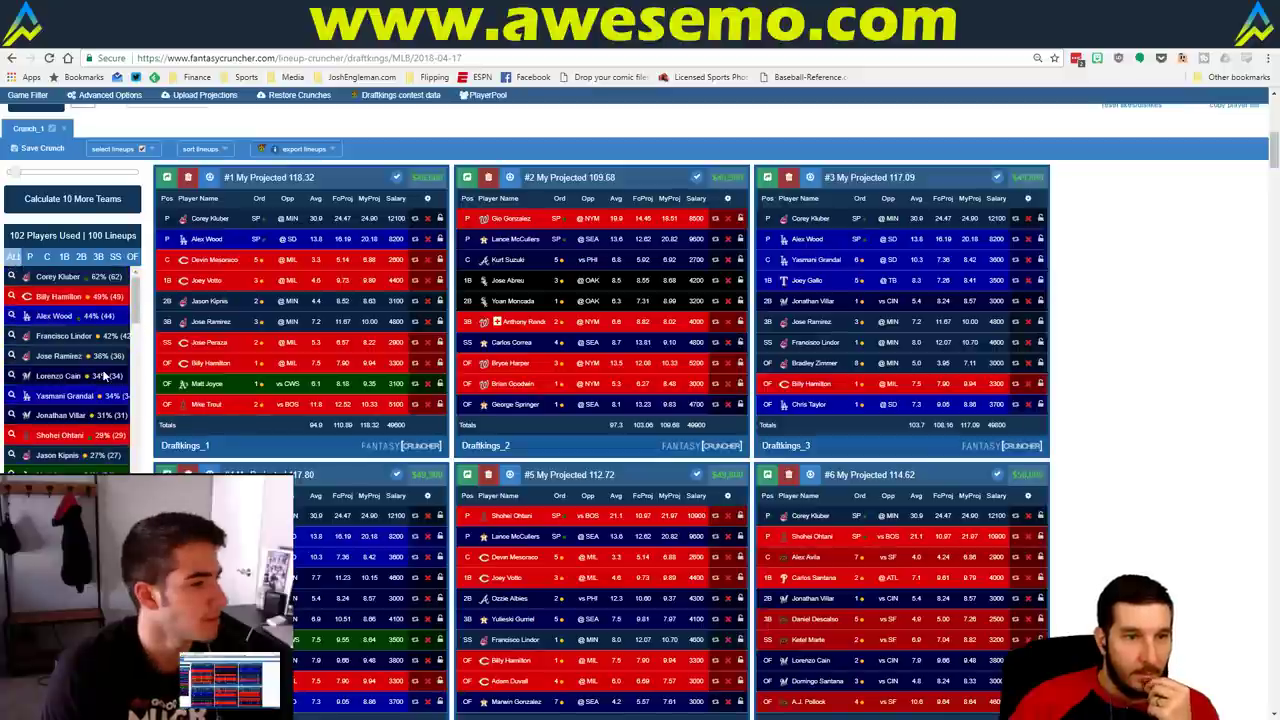
Filter the lineups to those containing both Yasmani Grandal and Corey Seager, and switch to the Padres–Dodgers matchup sheet in Excel
{"action": "left_click", "coordinate": [12, 396]}
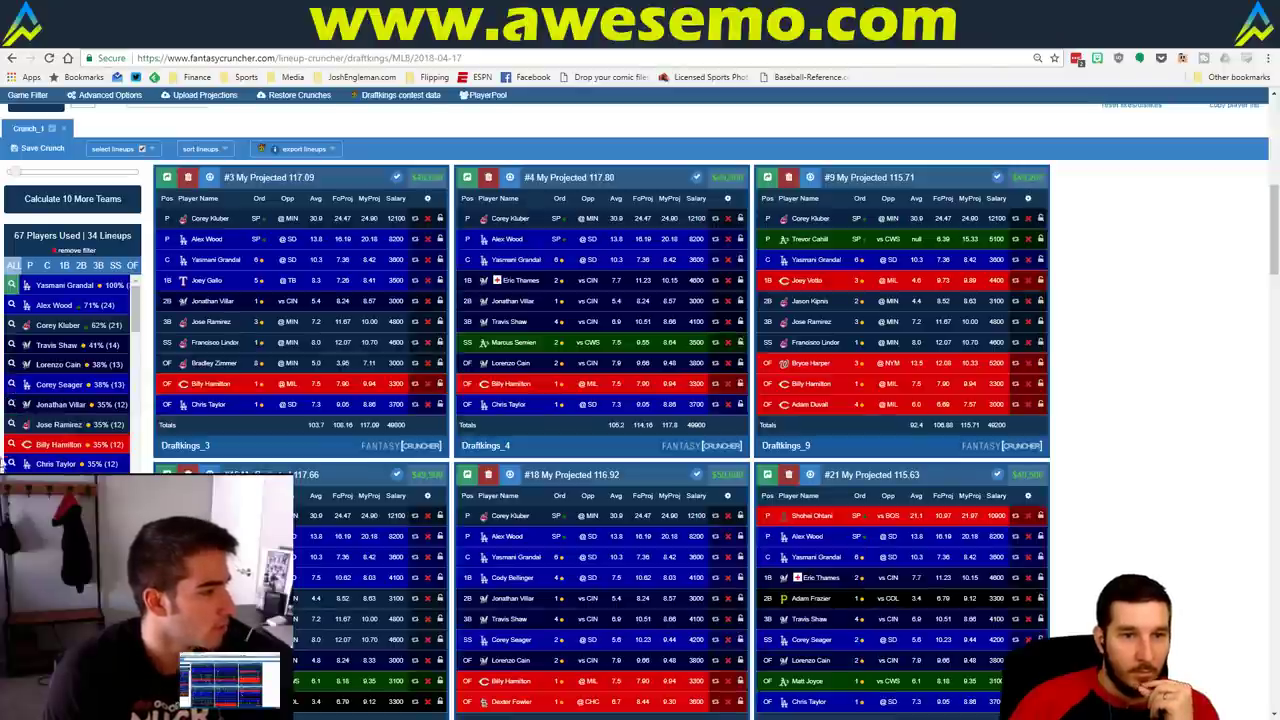
{"action": "left_click", "coordinate": [13, 385]}
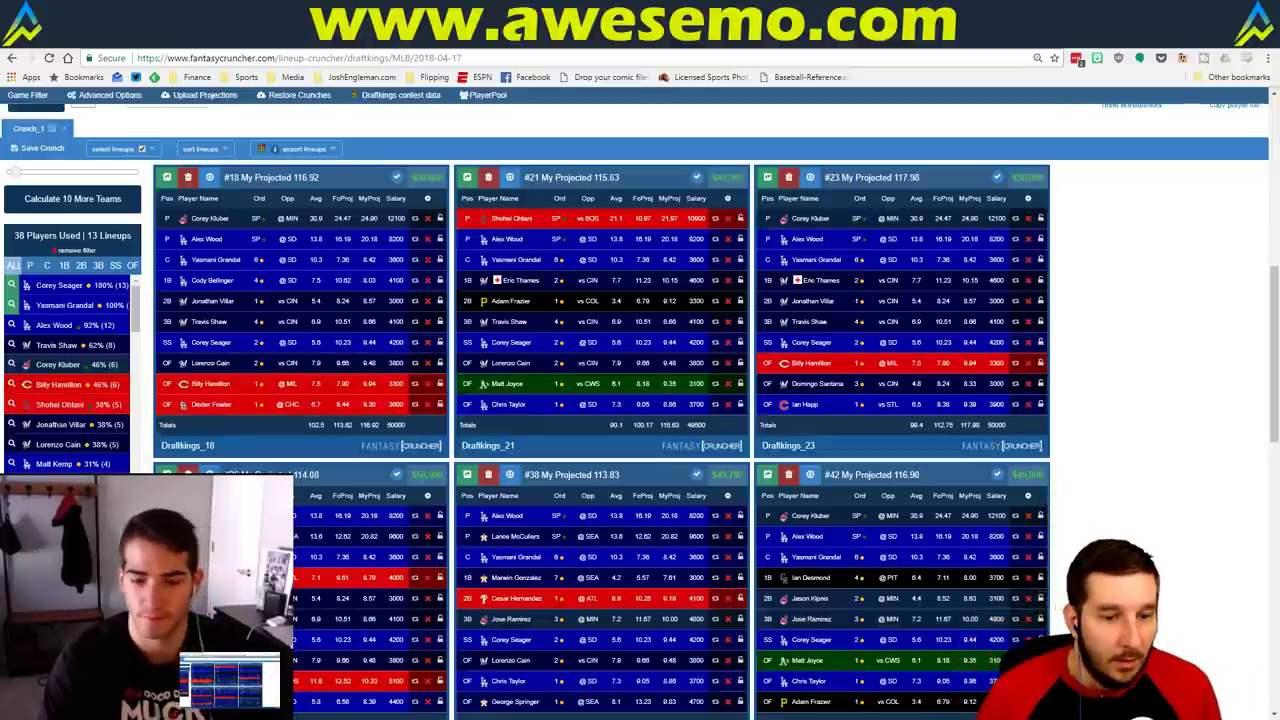
{"action": "key", "text": "alt+Tab"}
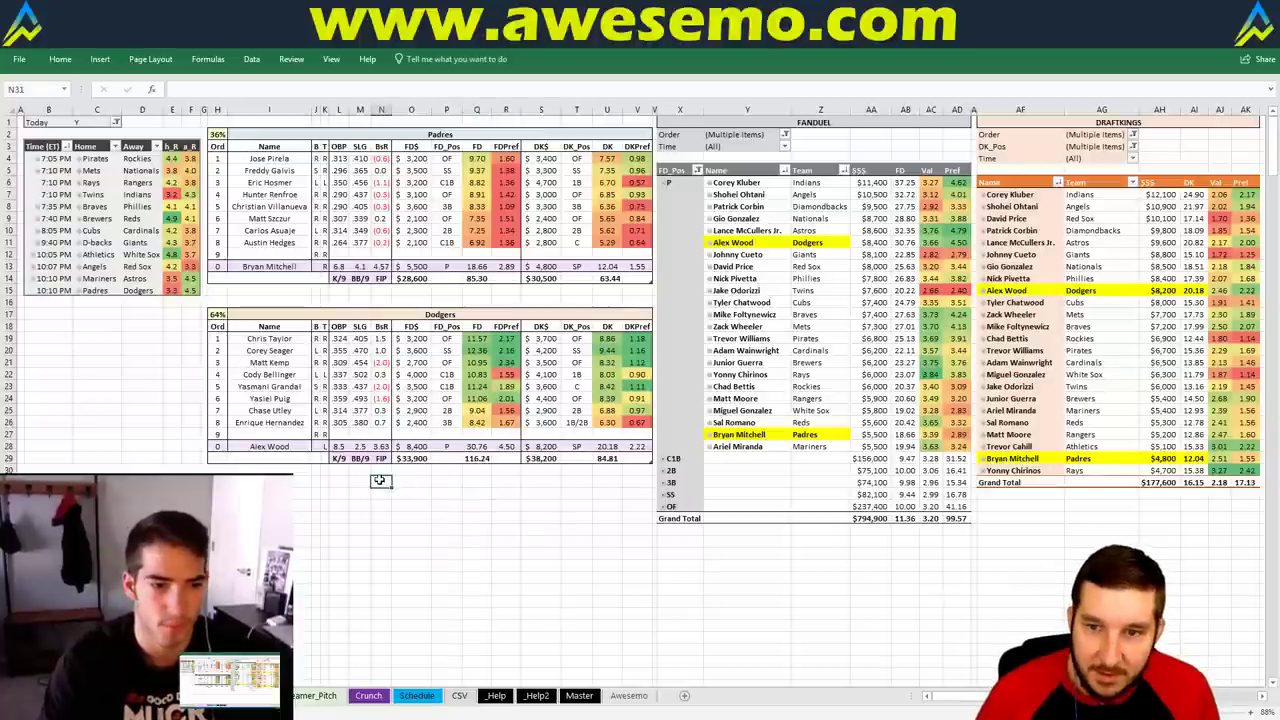